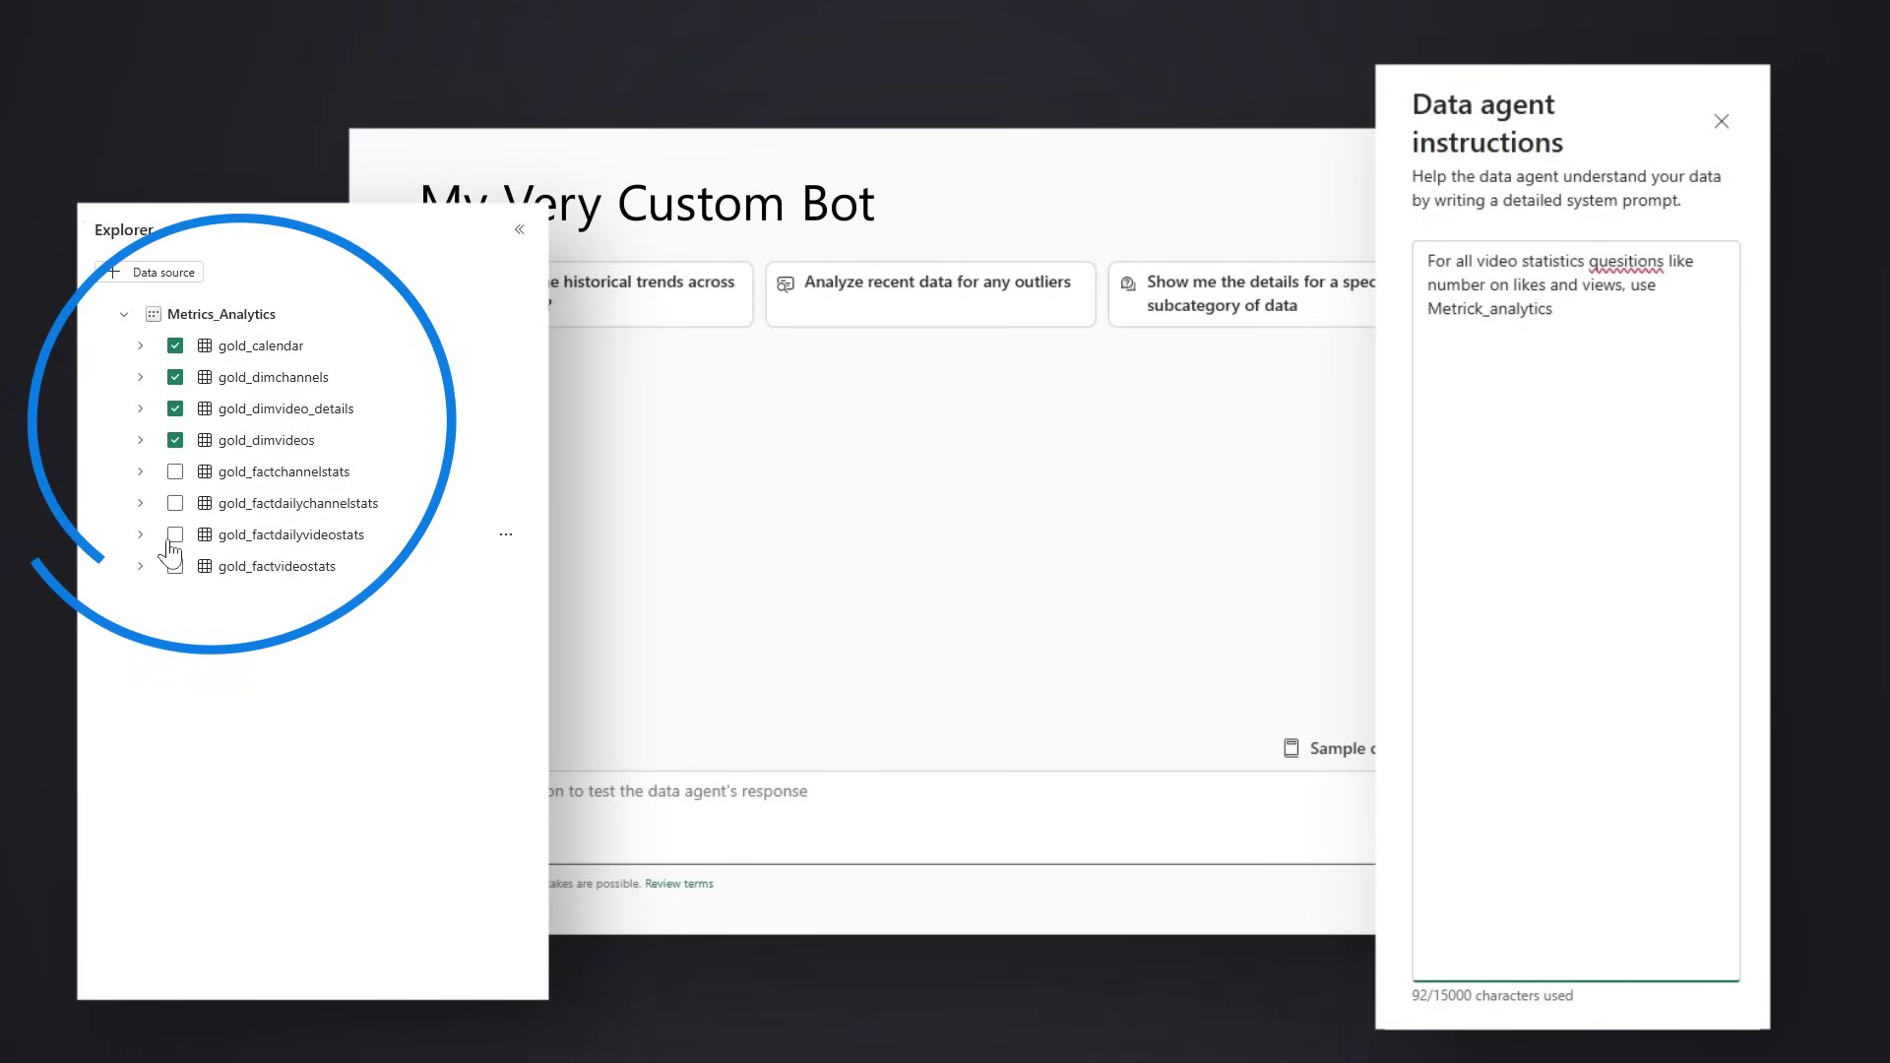
Include gold_factvideostats in the bot's data and start the message 'Hey Custom Bot, please answer the fo…'
left_click(176, 566)
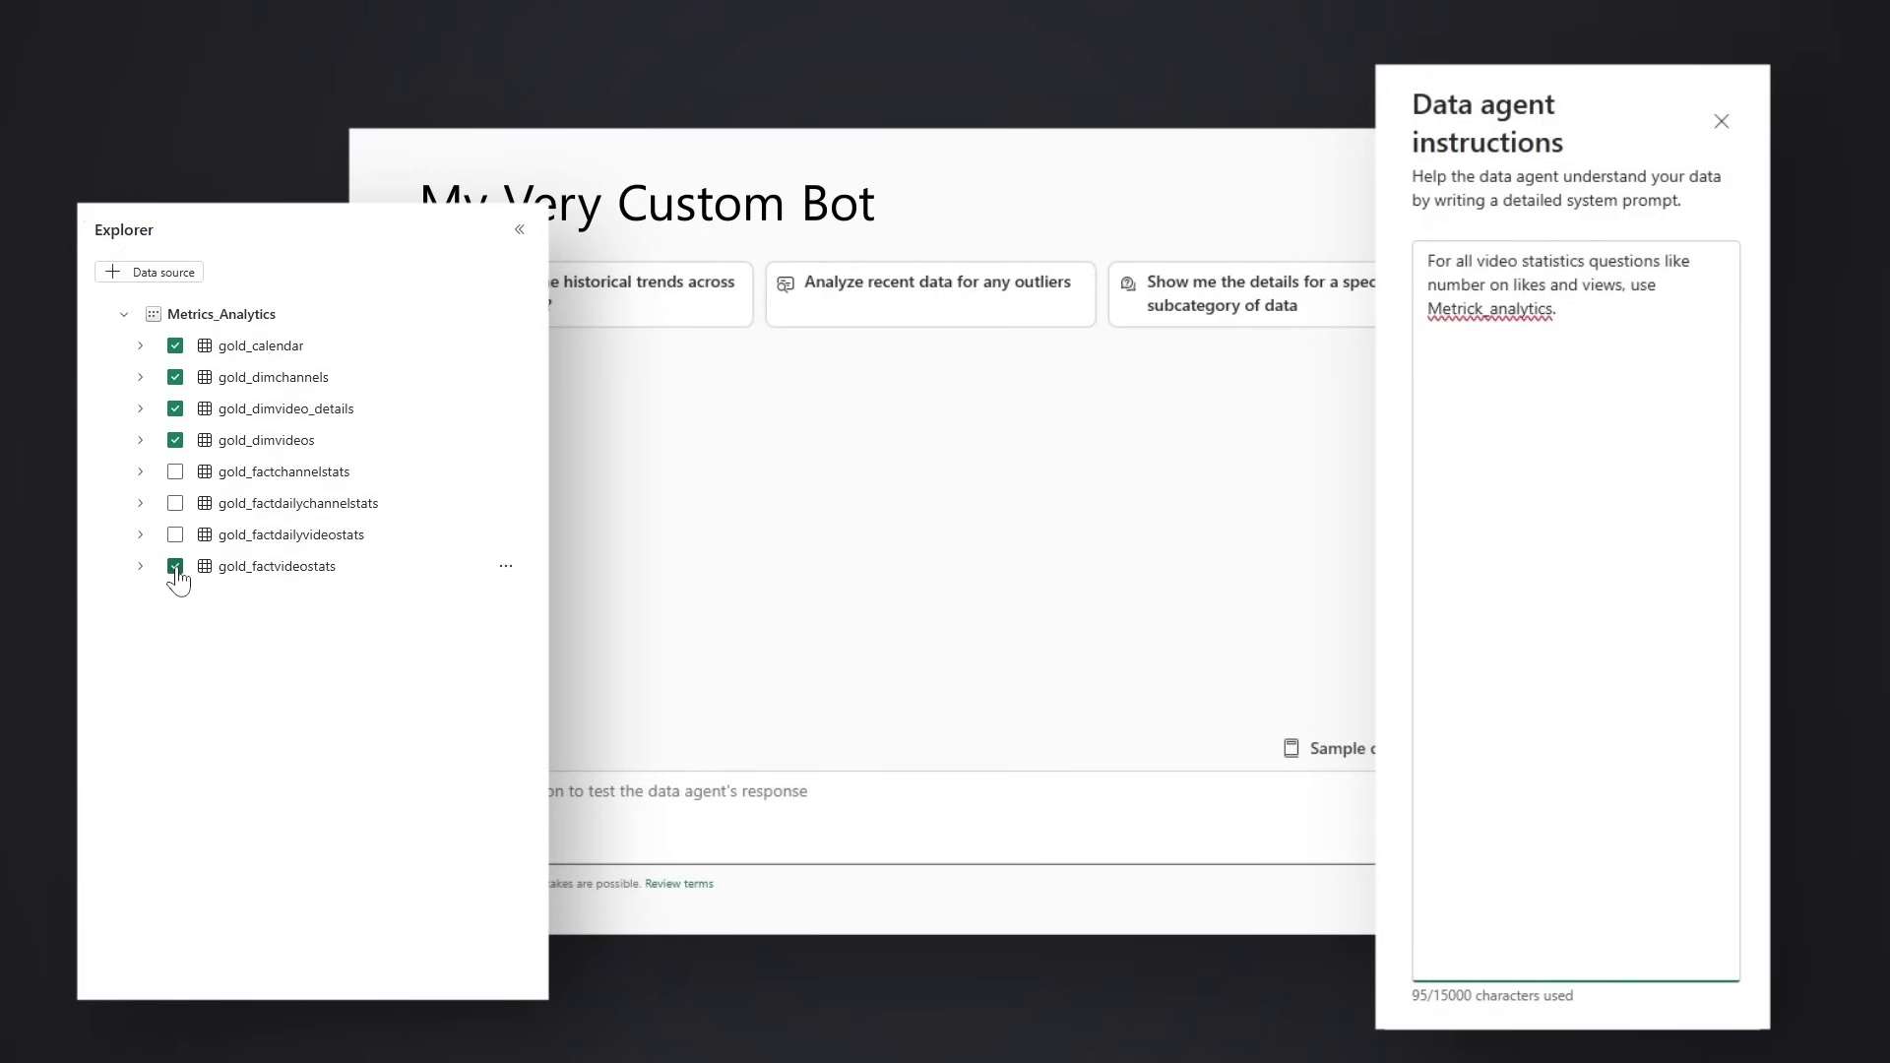
type("Hey Custom Bot, please an")
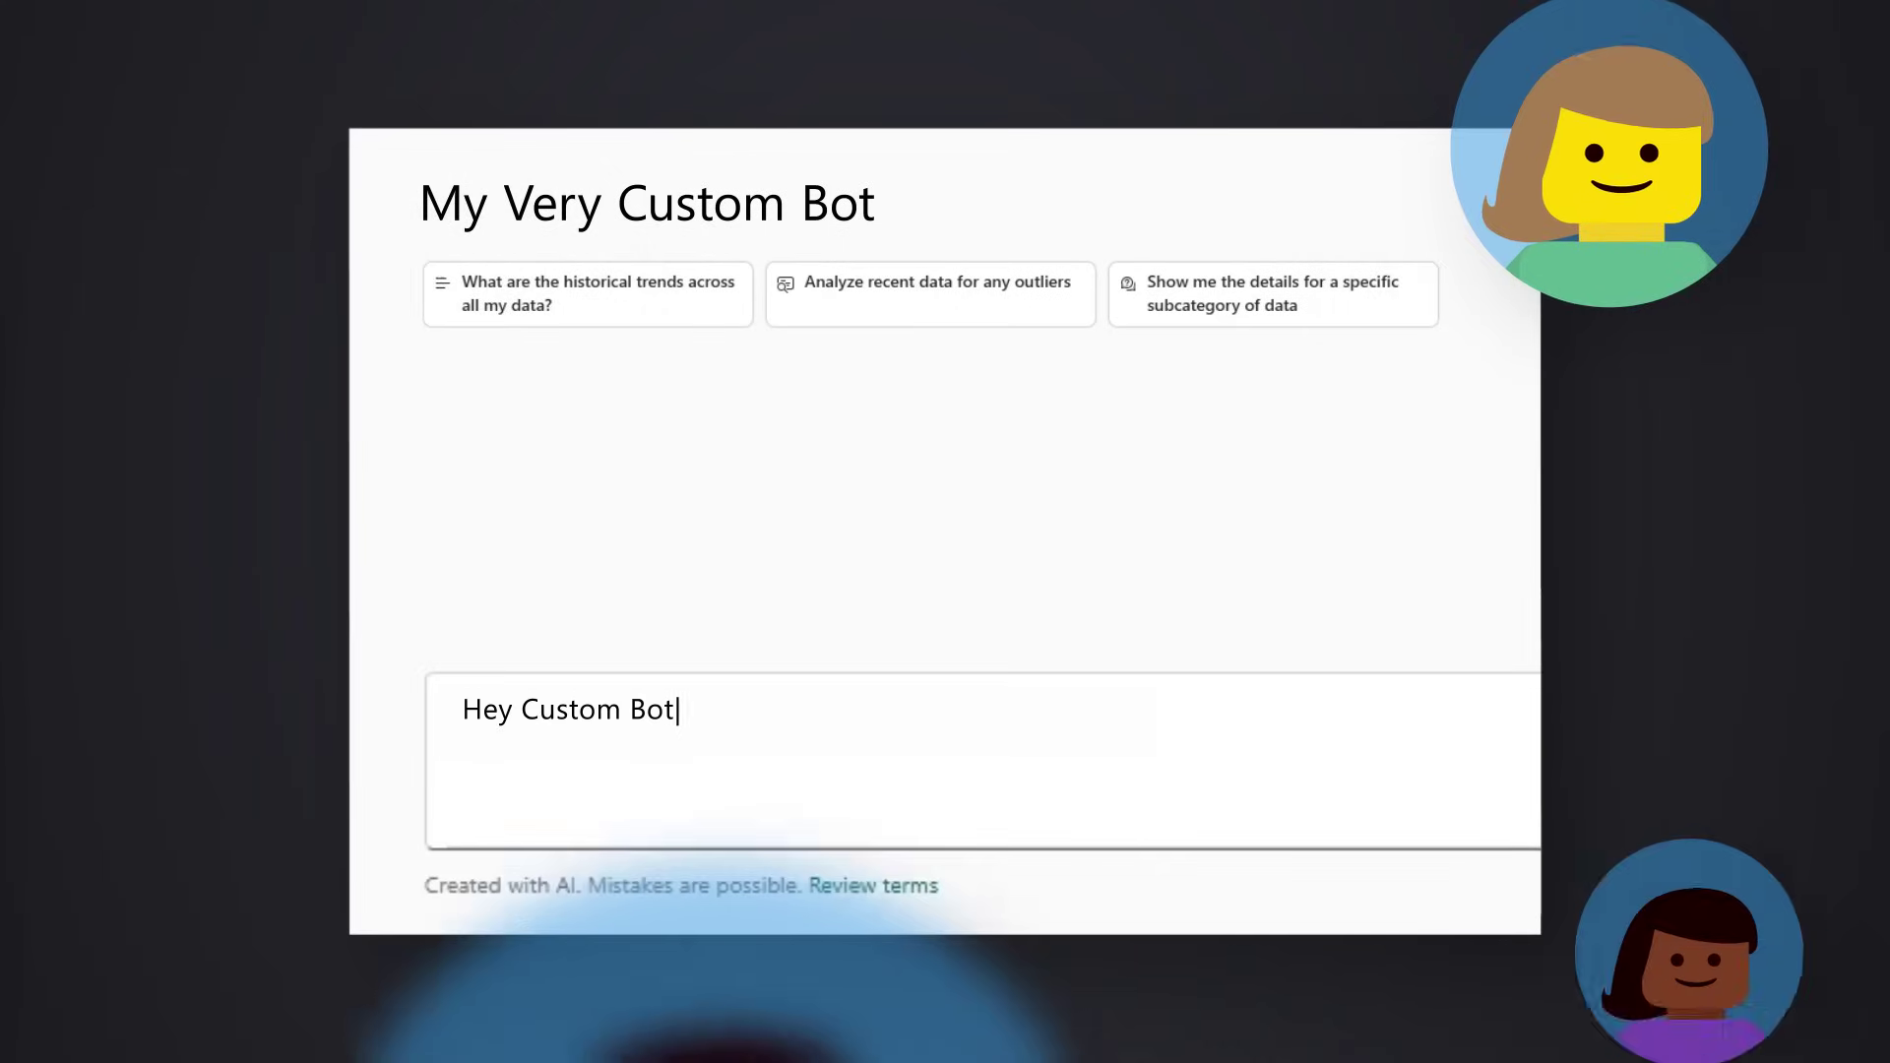
type("swer the fo")
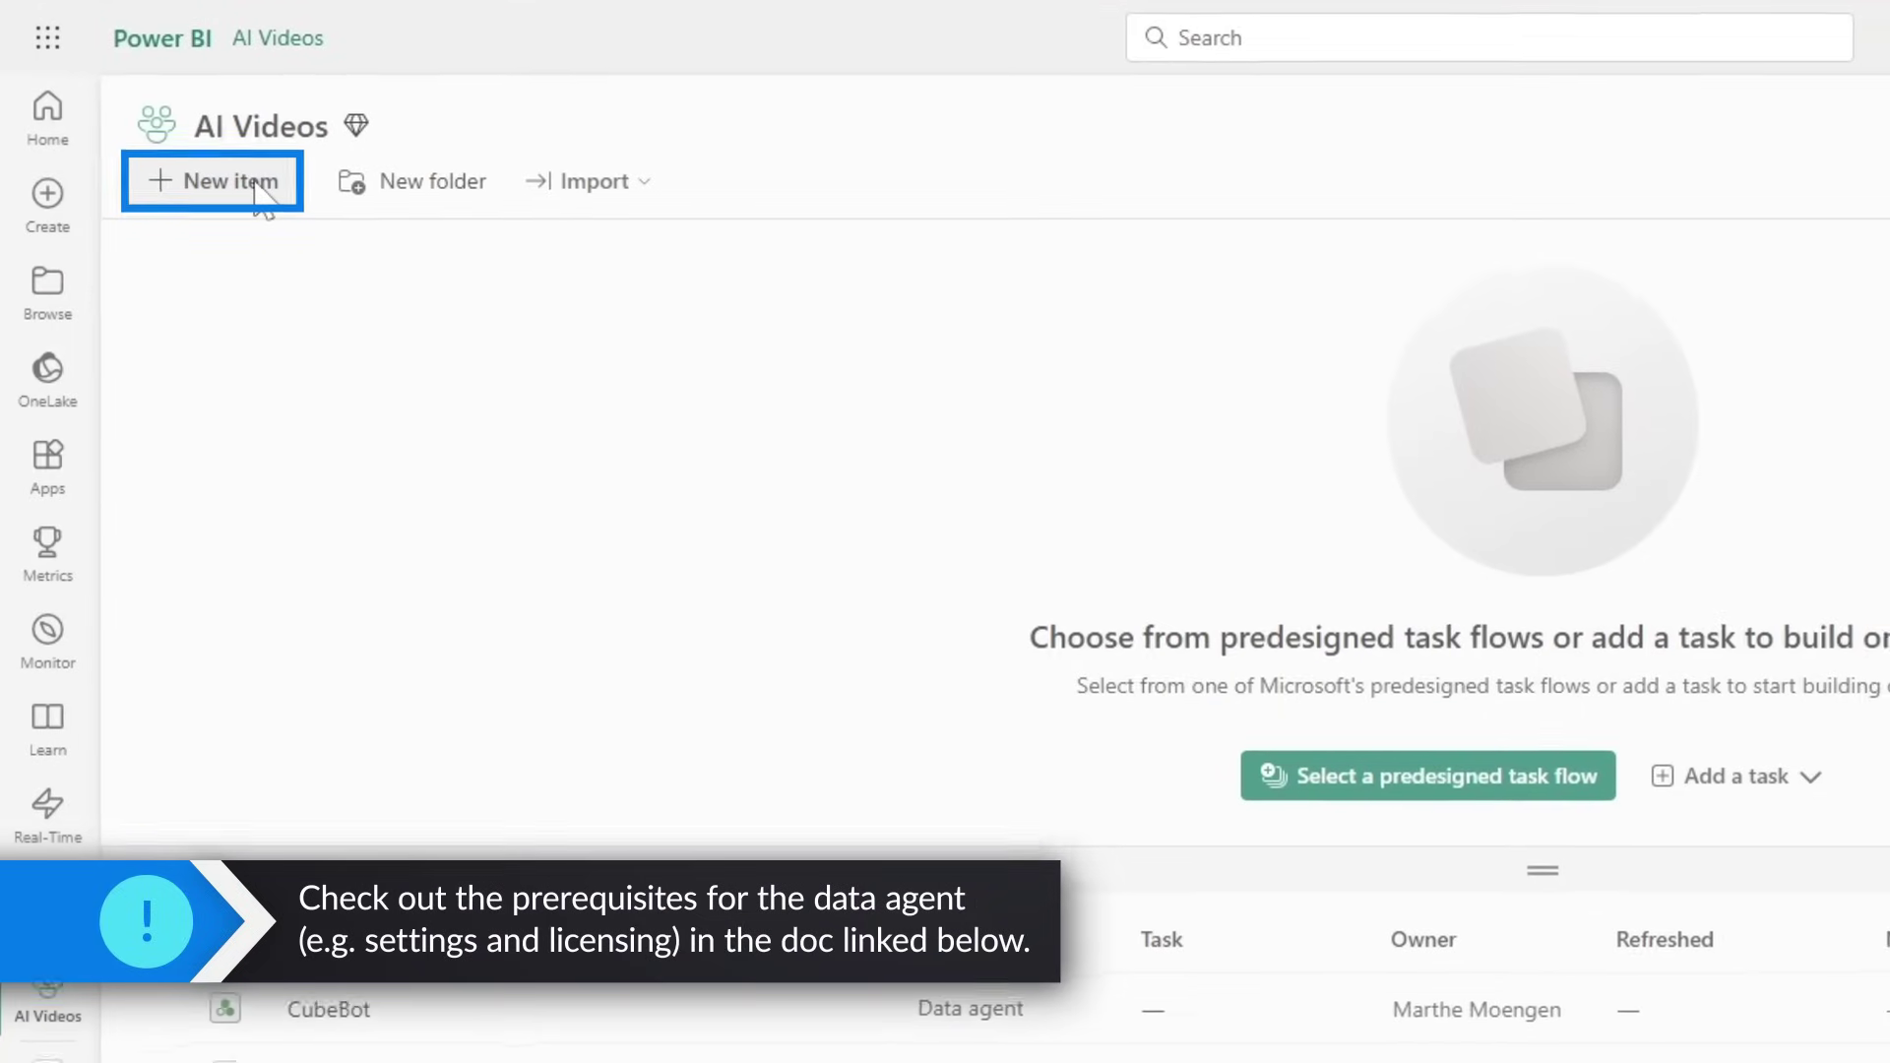
Create a Data agent (preview) named CubeBot, then bring up the YouTubeMetrics workspace
left_click(261, 192)
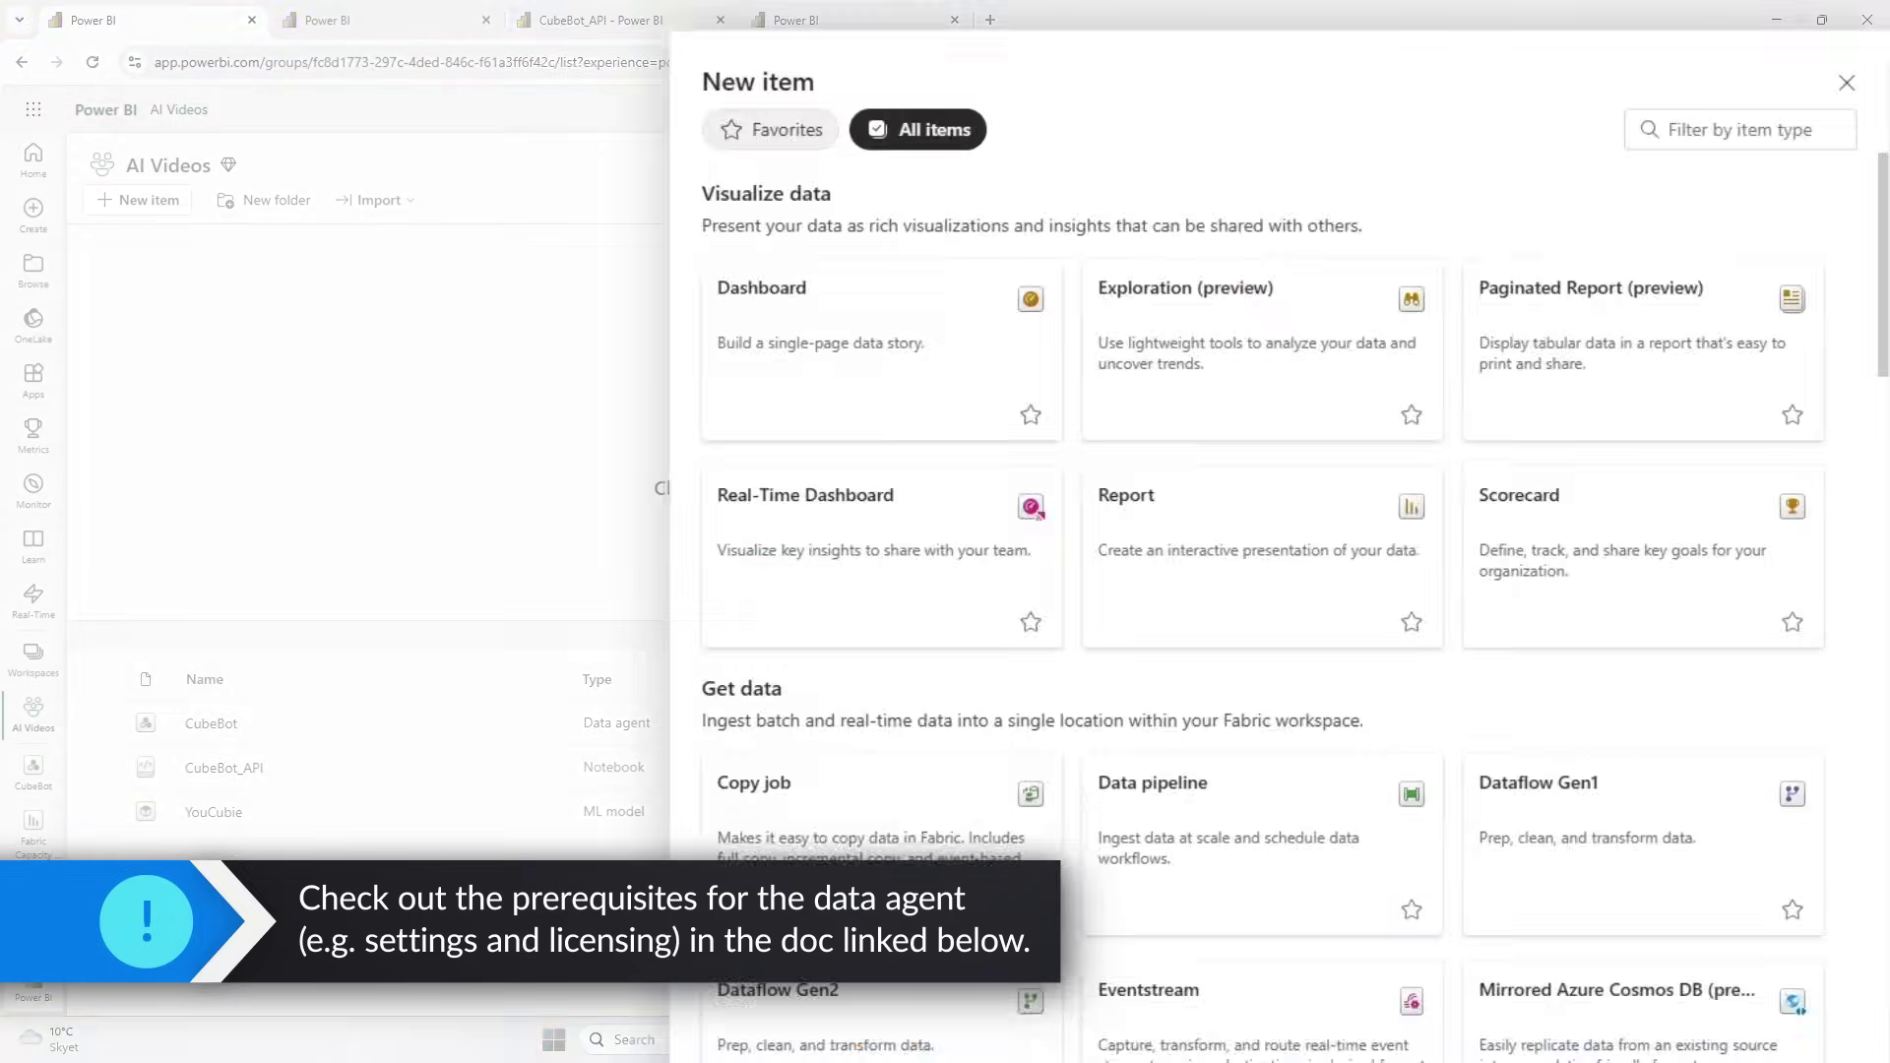
scroll(1336, 855, "down", 3)
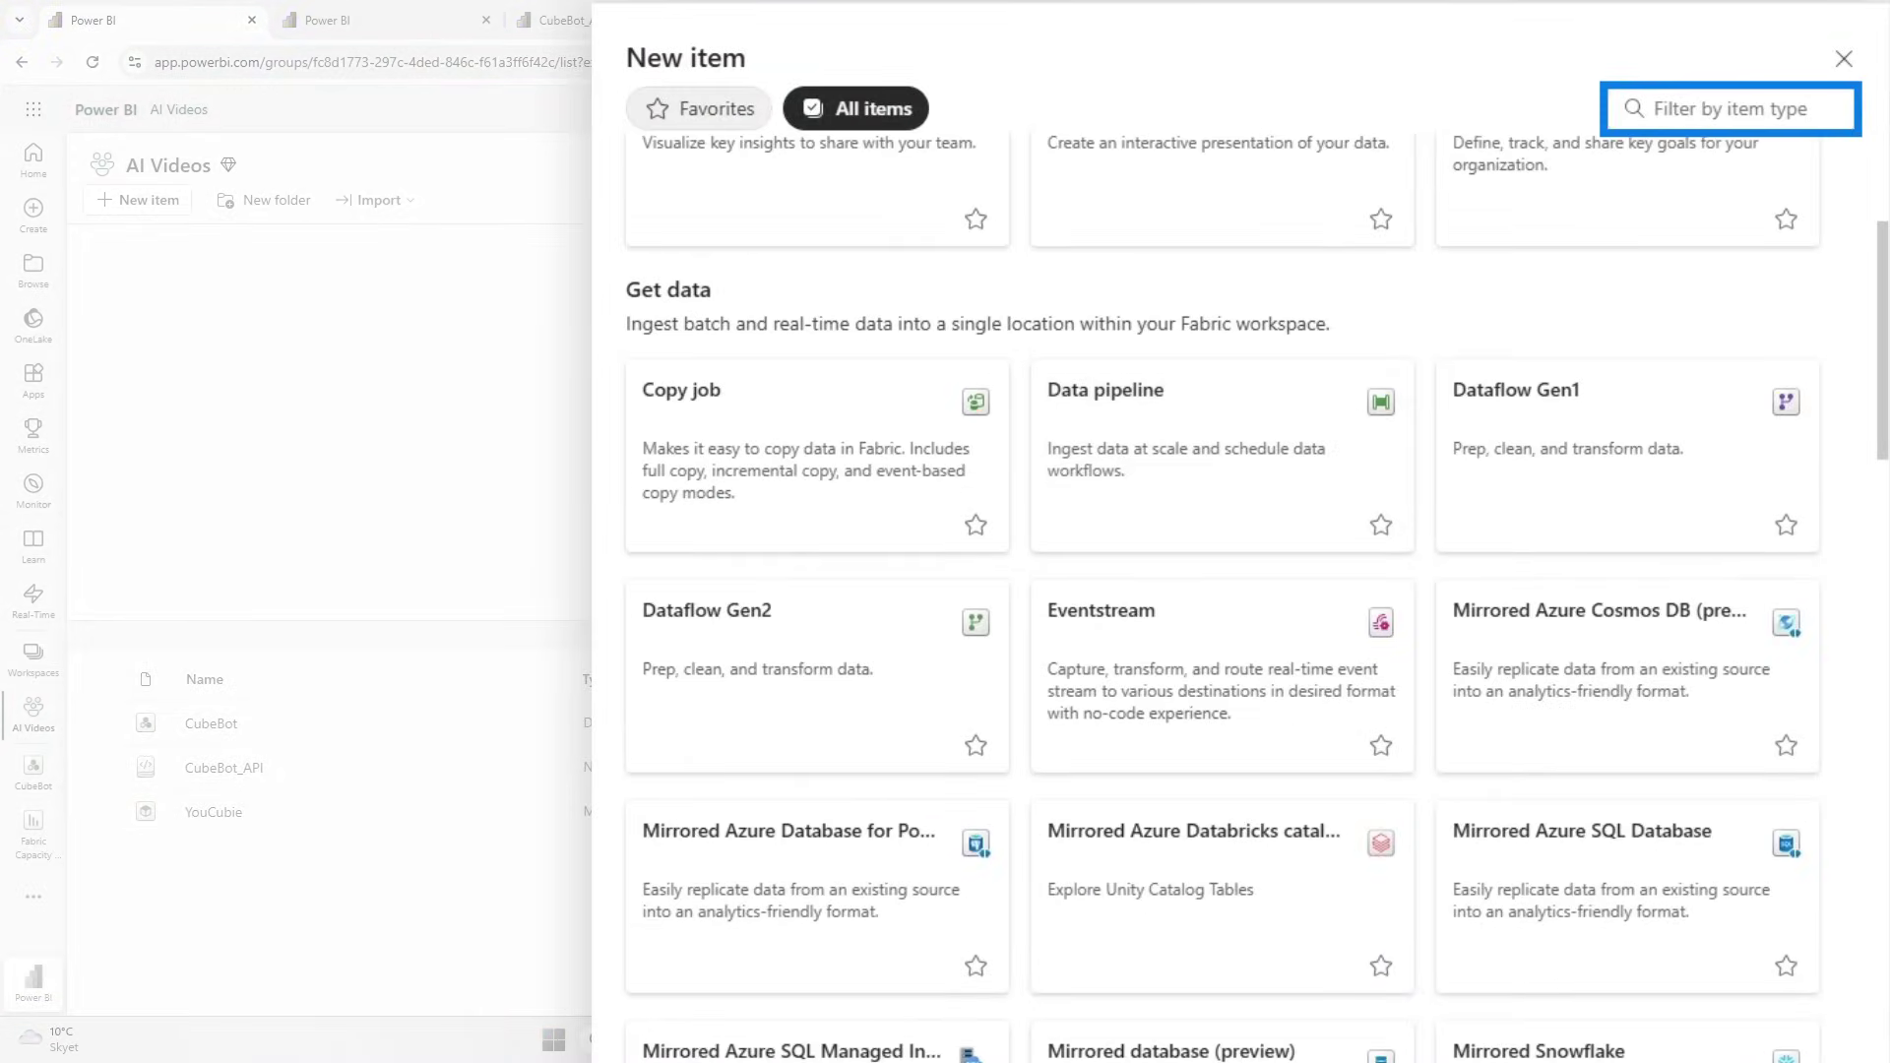
type("data ag")
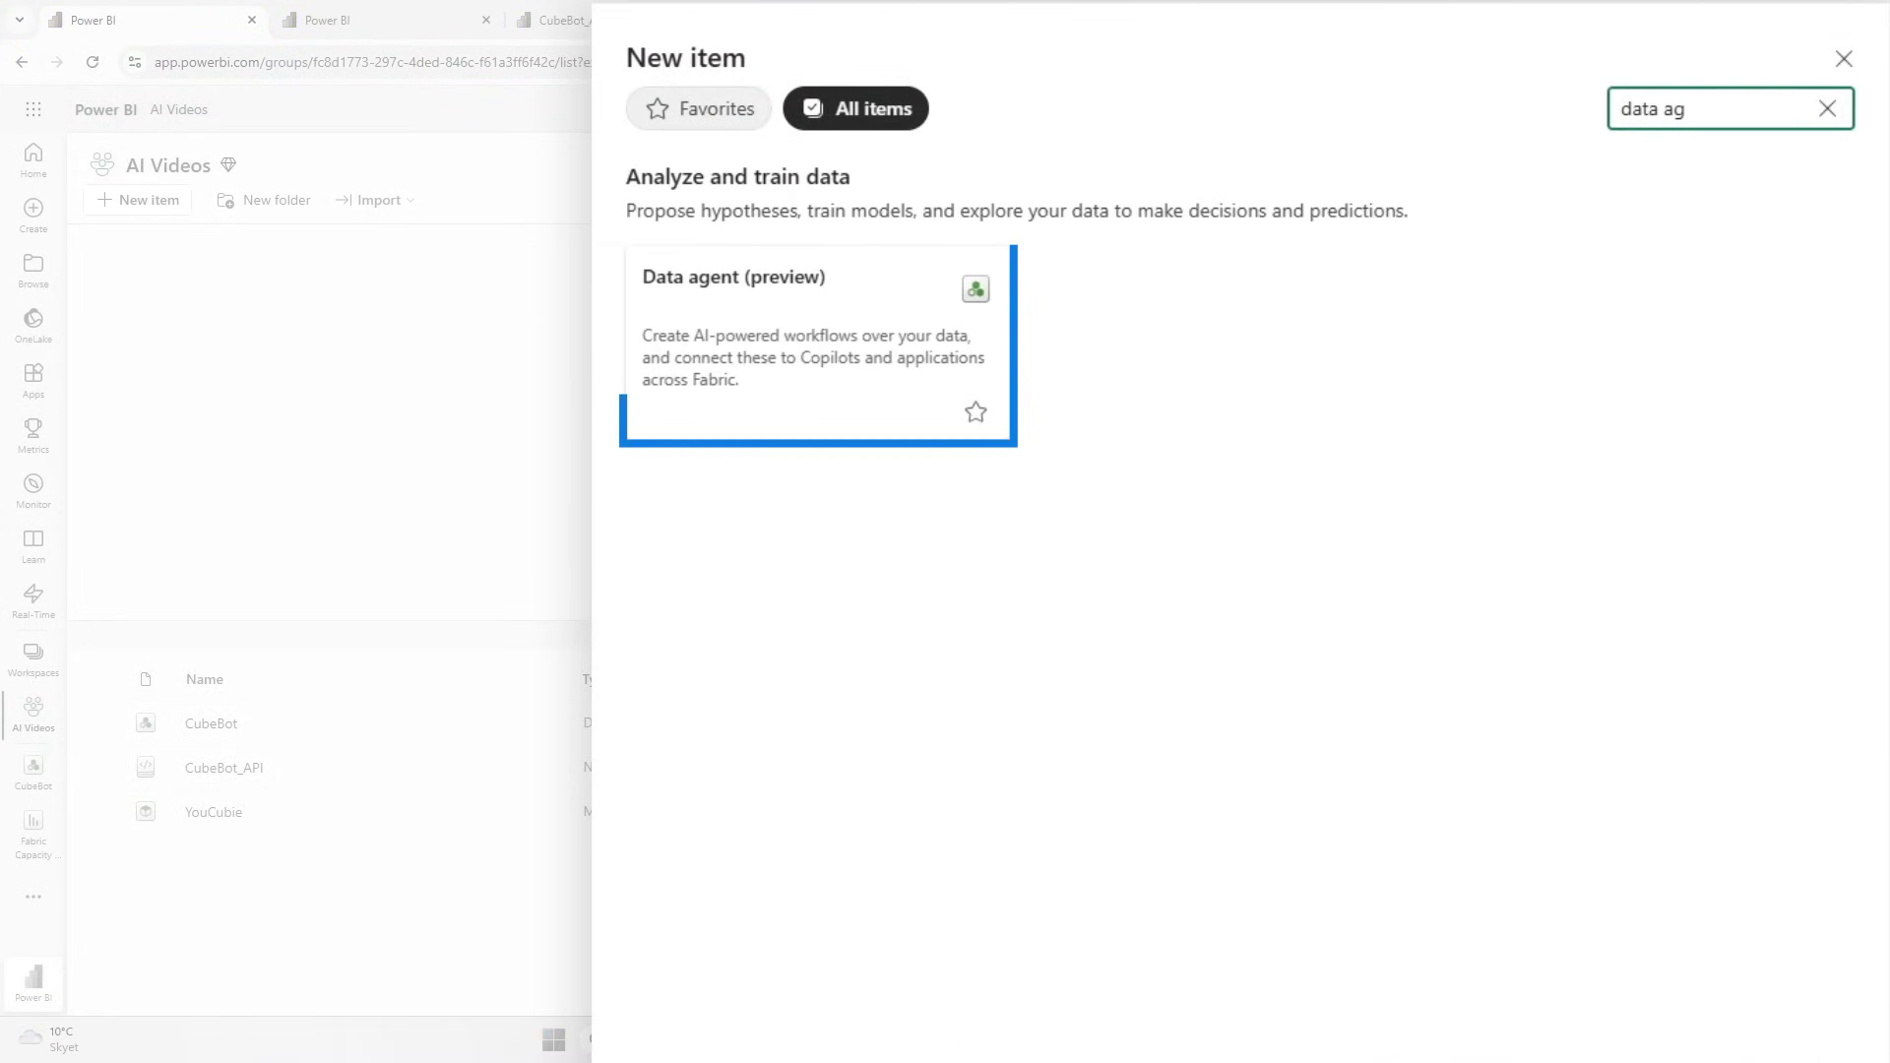
left_click(946, 358)
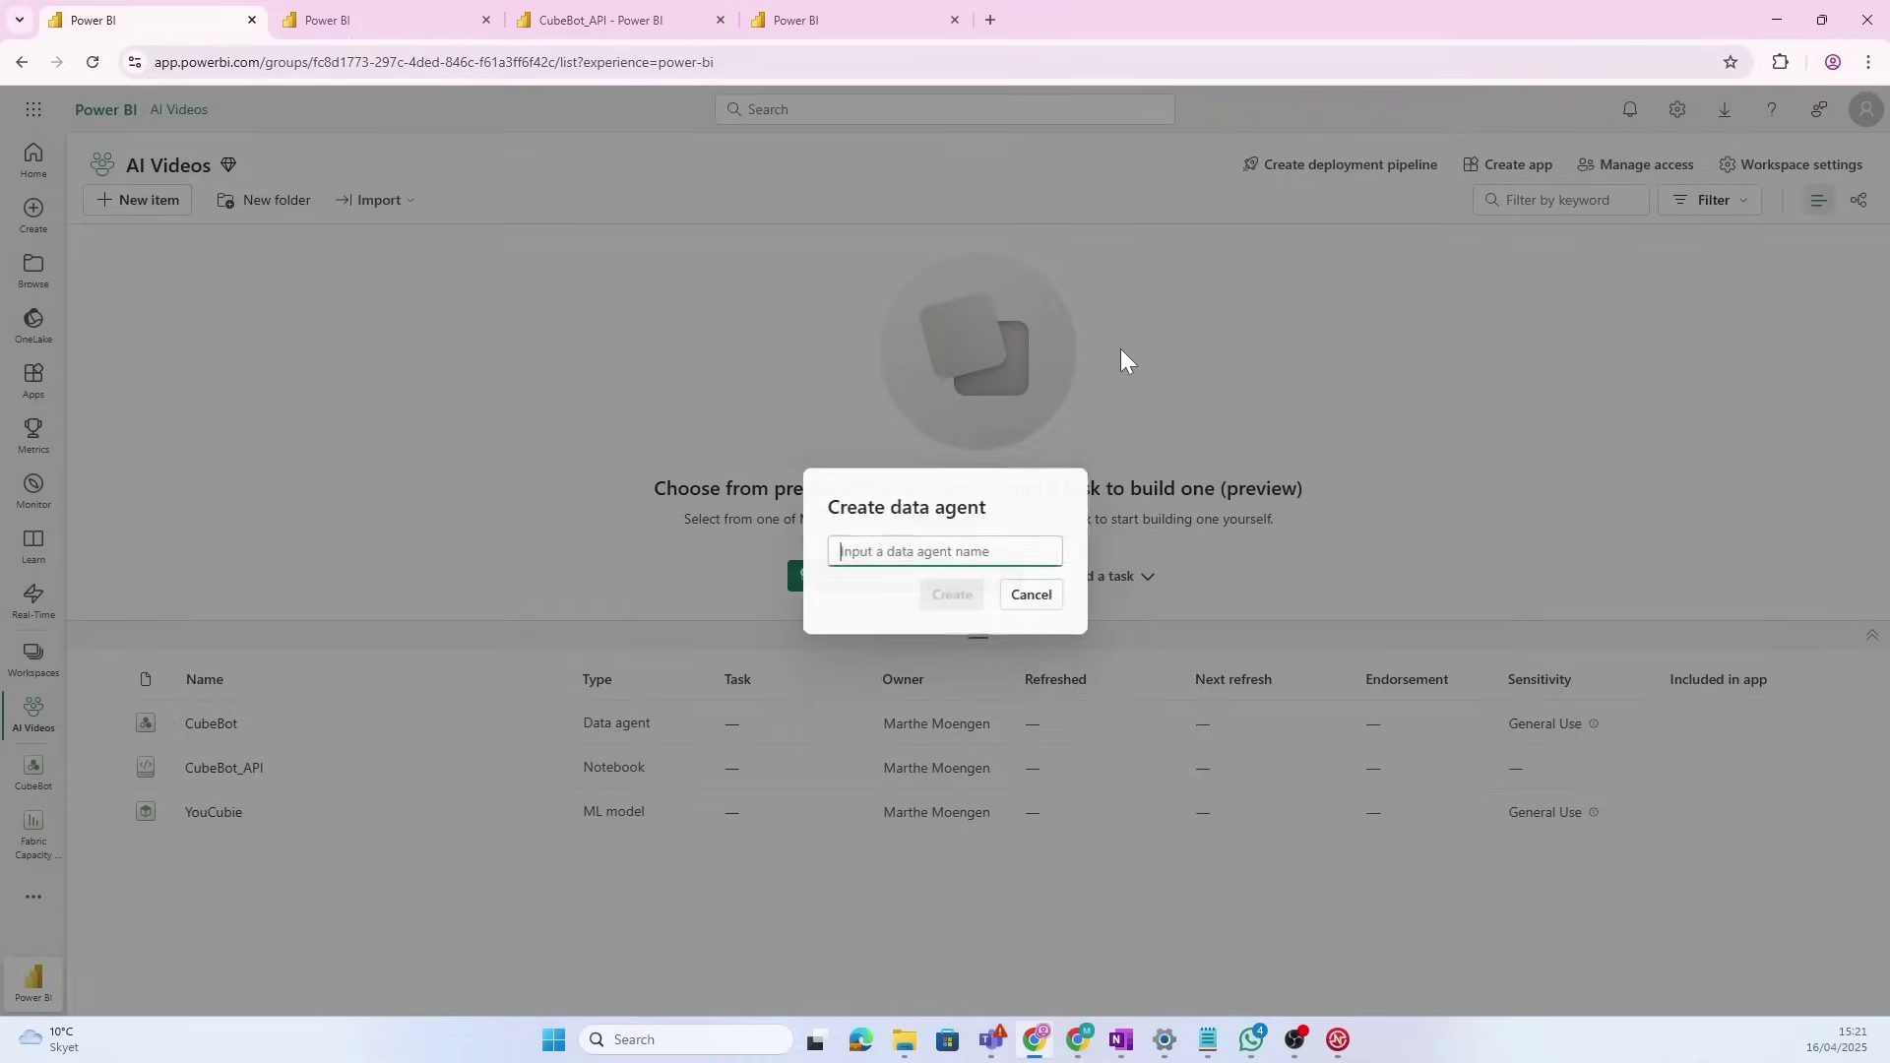
type("CubeB")
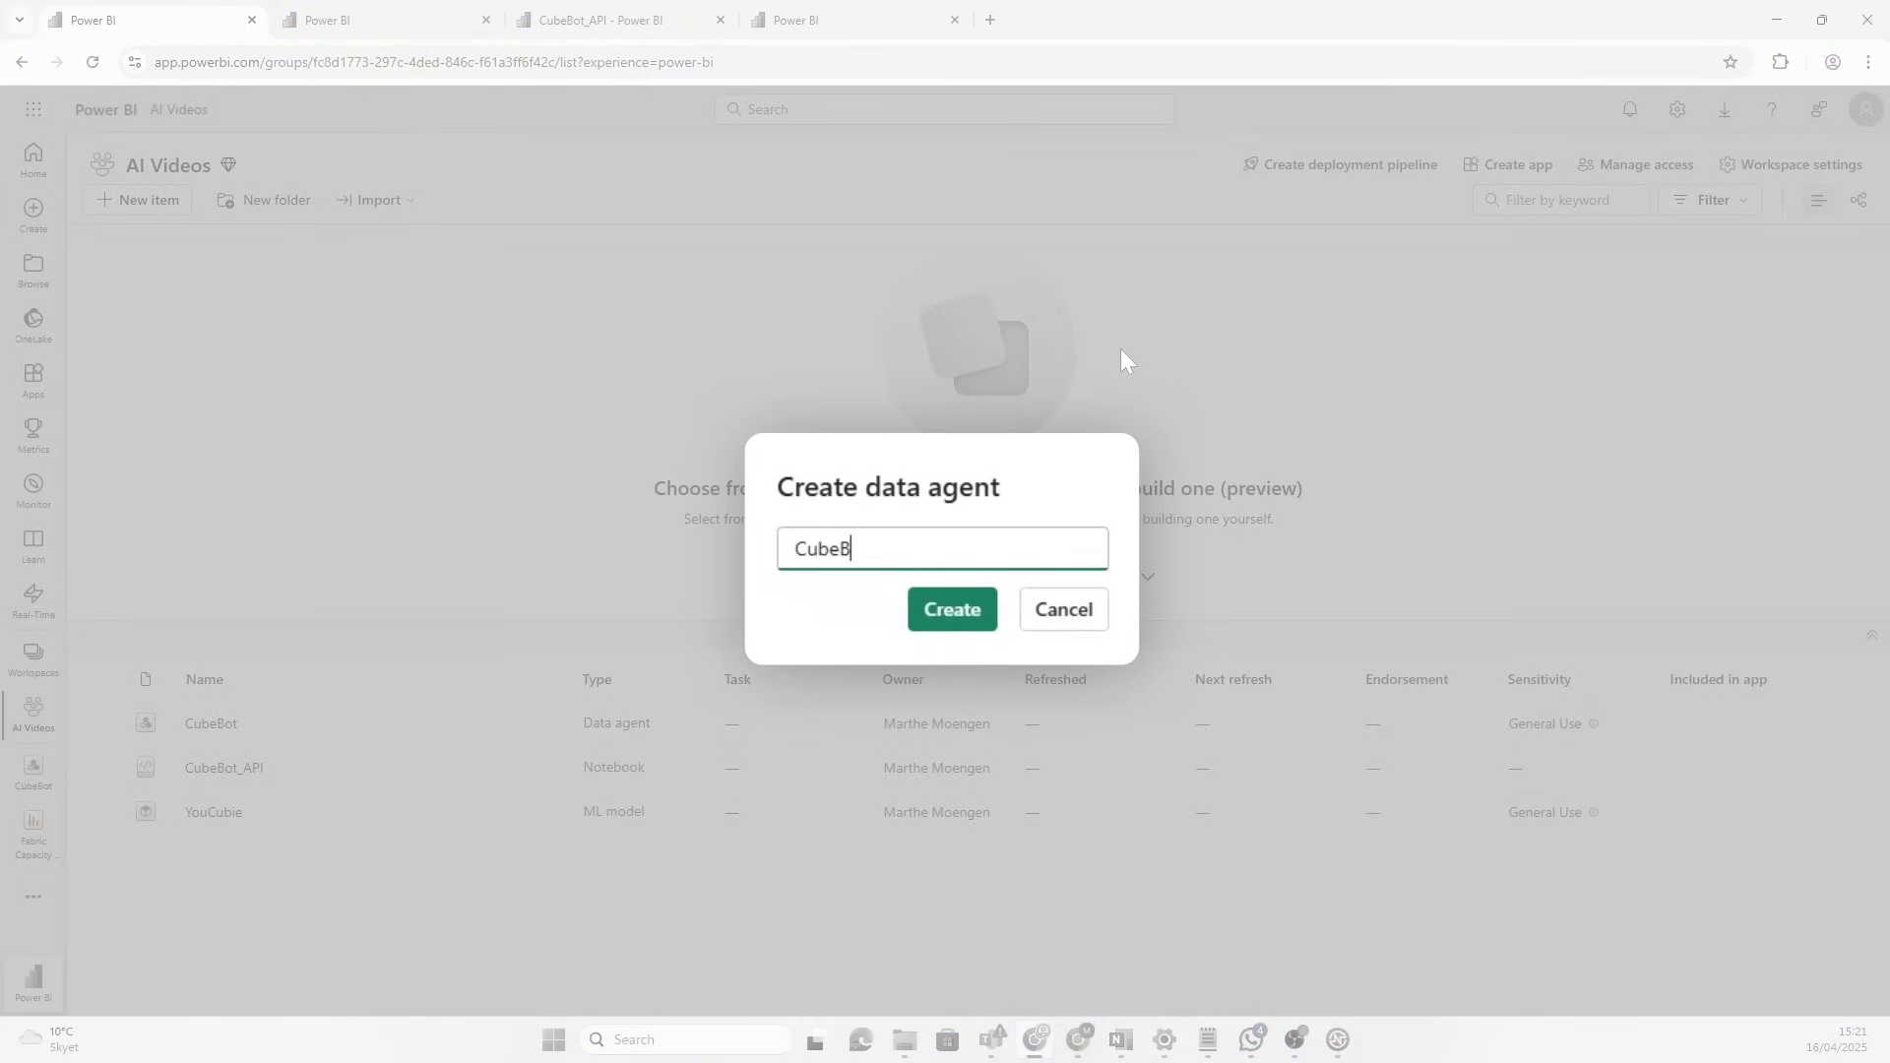
type("ot")
key("Return")
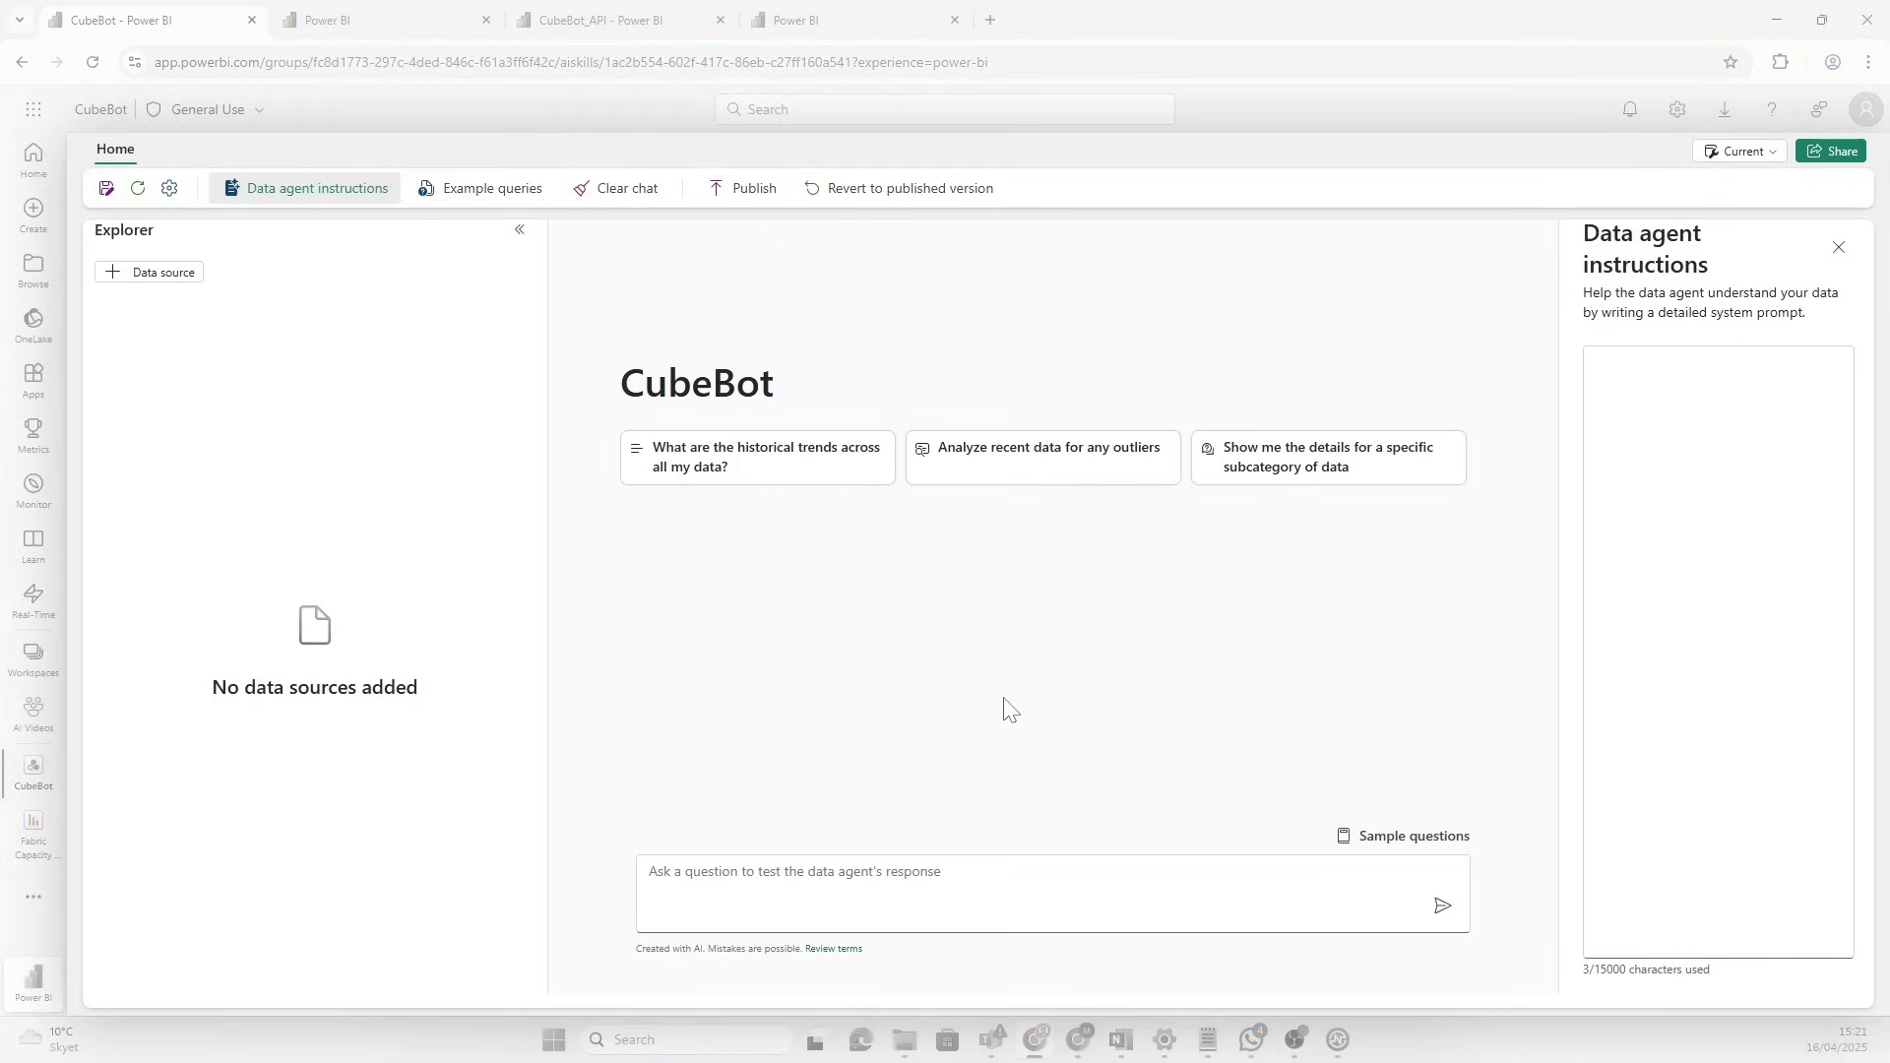
left_click(415, 12)
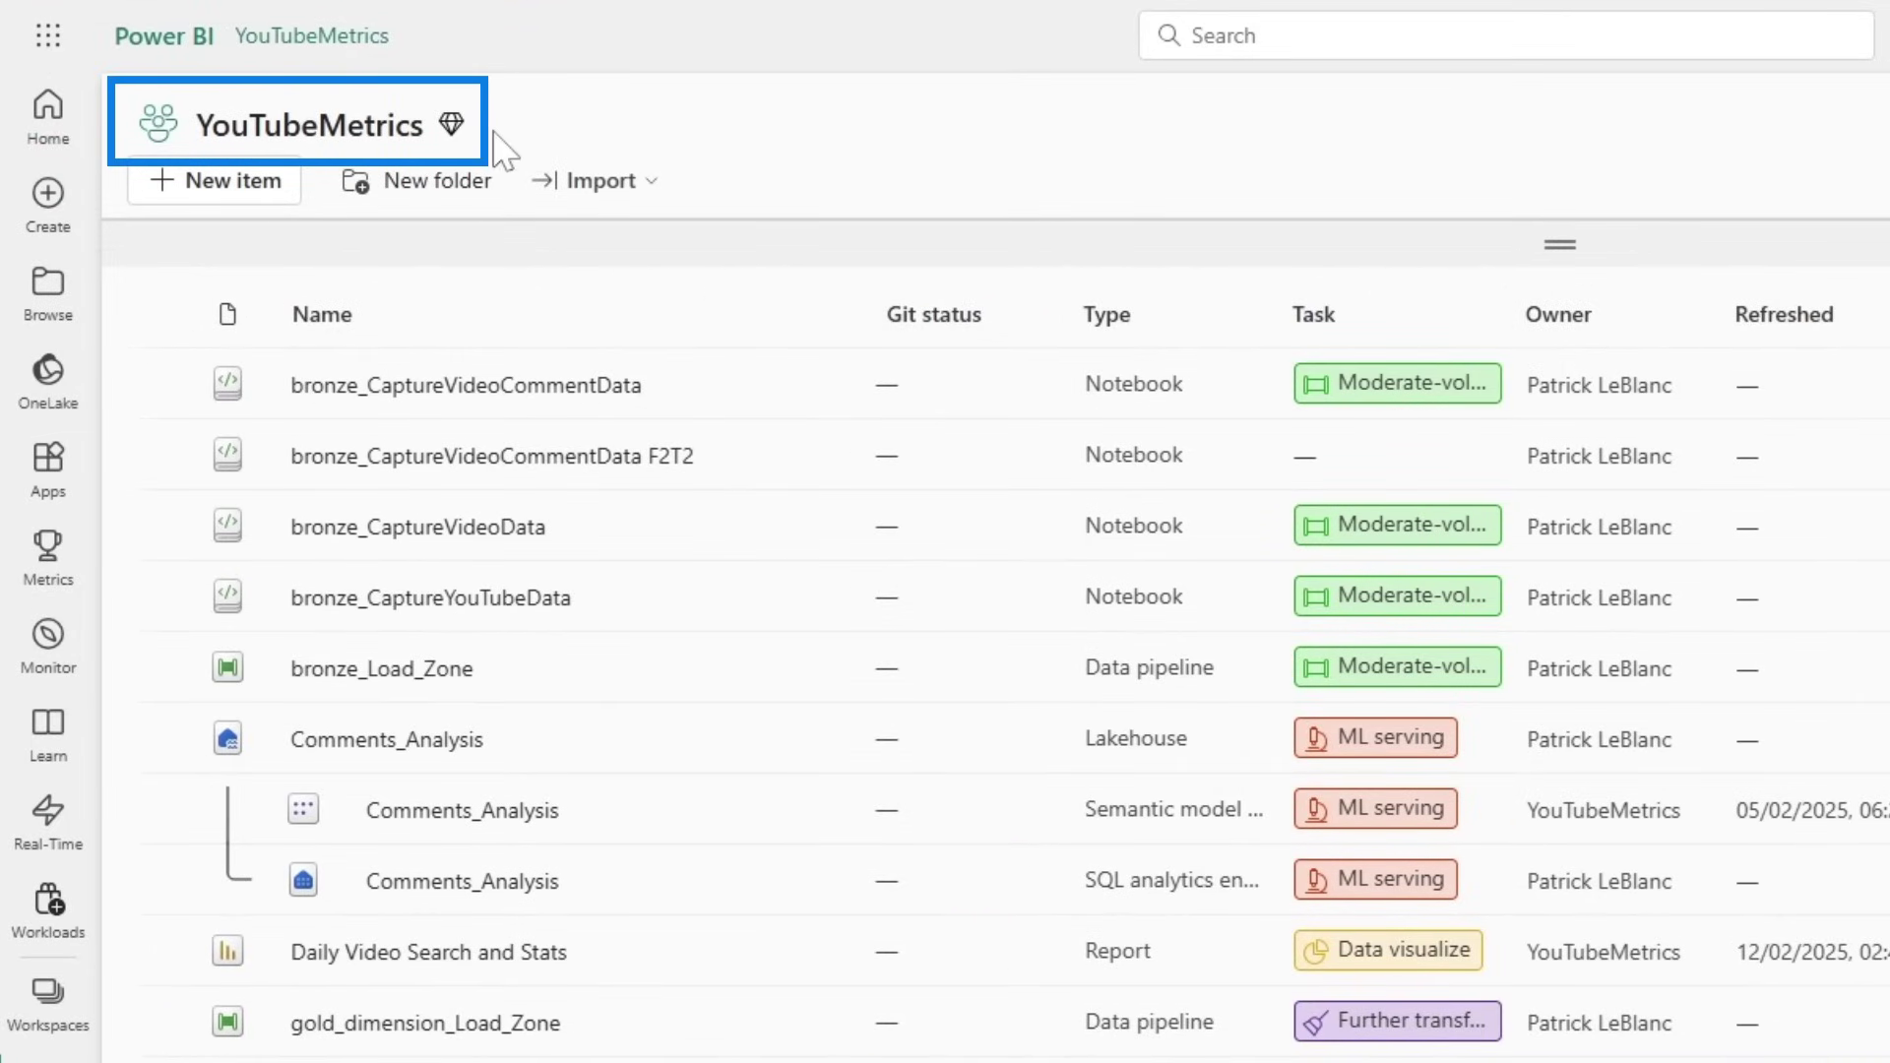
Browse the YouTubeMetrics item list, then go back to the empty CubeBot data agent
scroll(1202, 937, "down", 1)
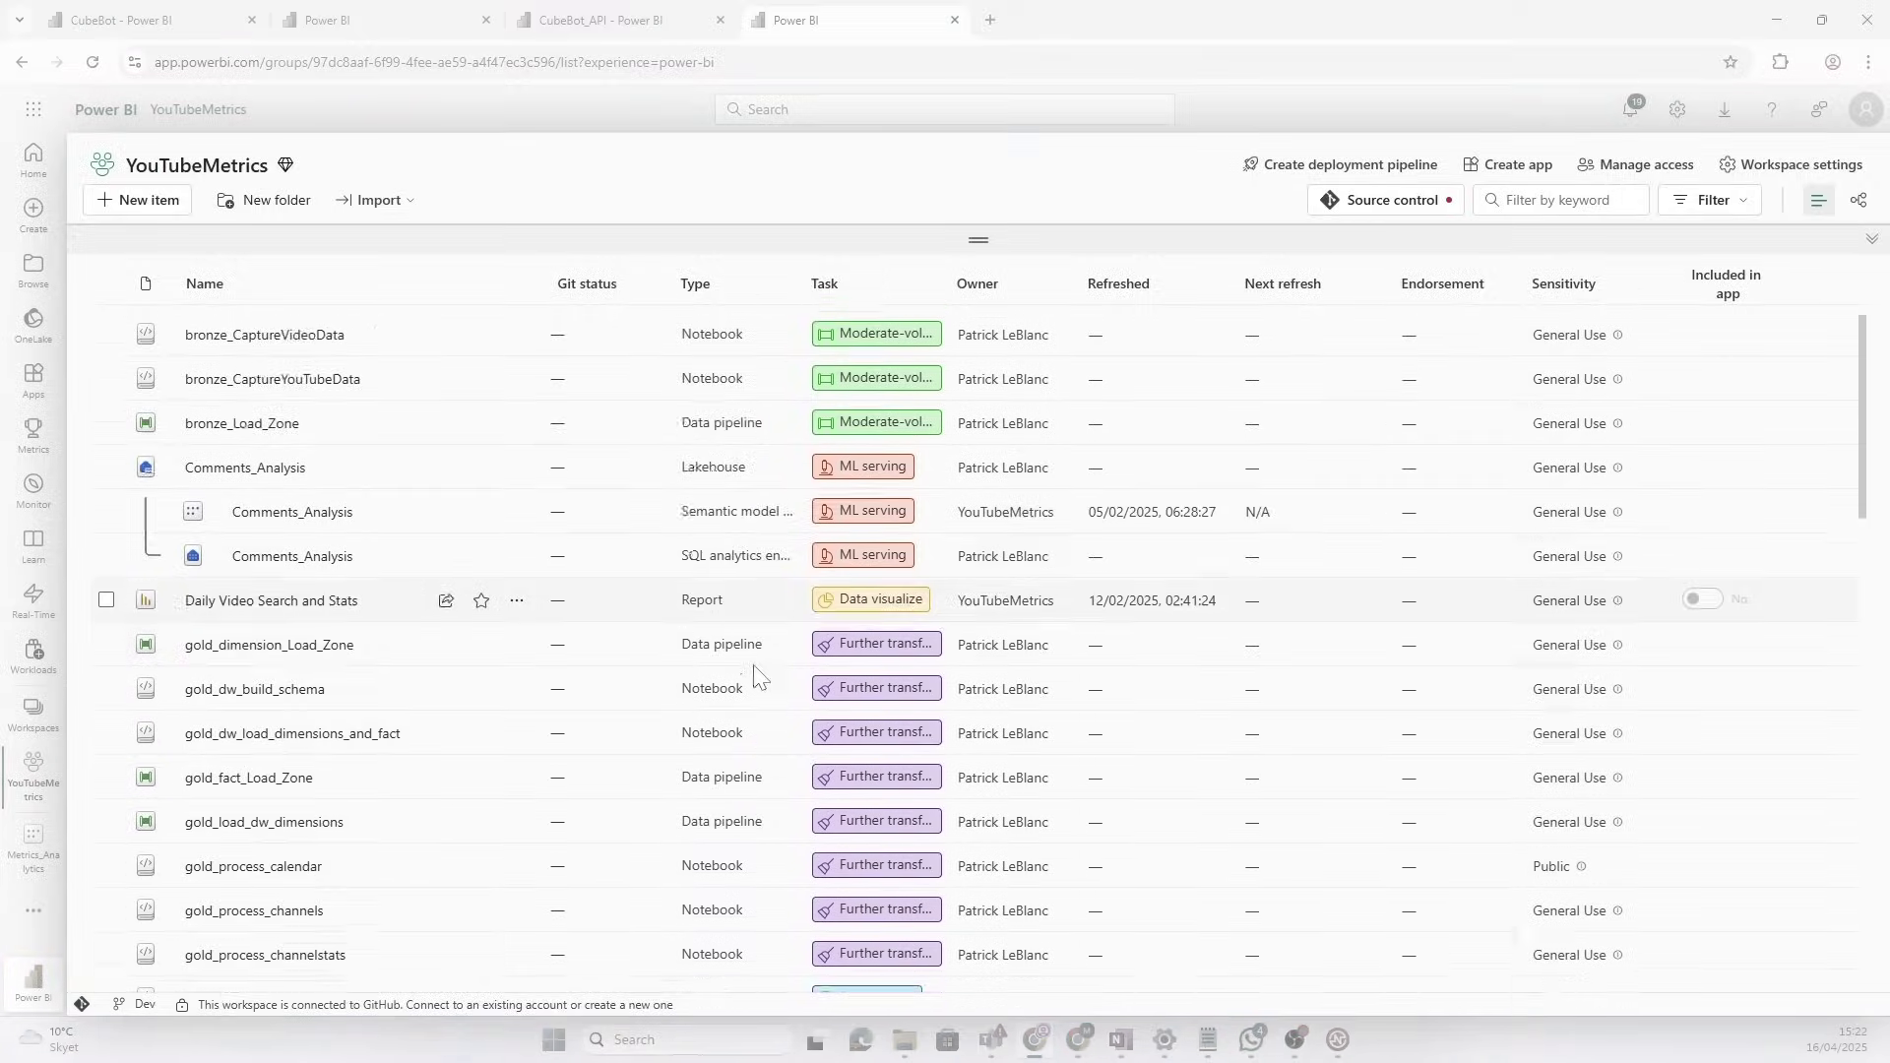
scroll(756, 674, "down", 10)
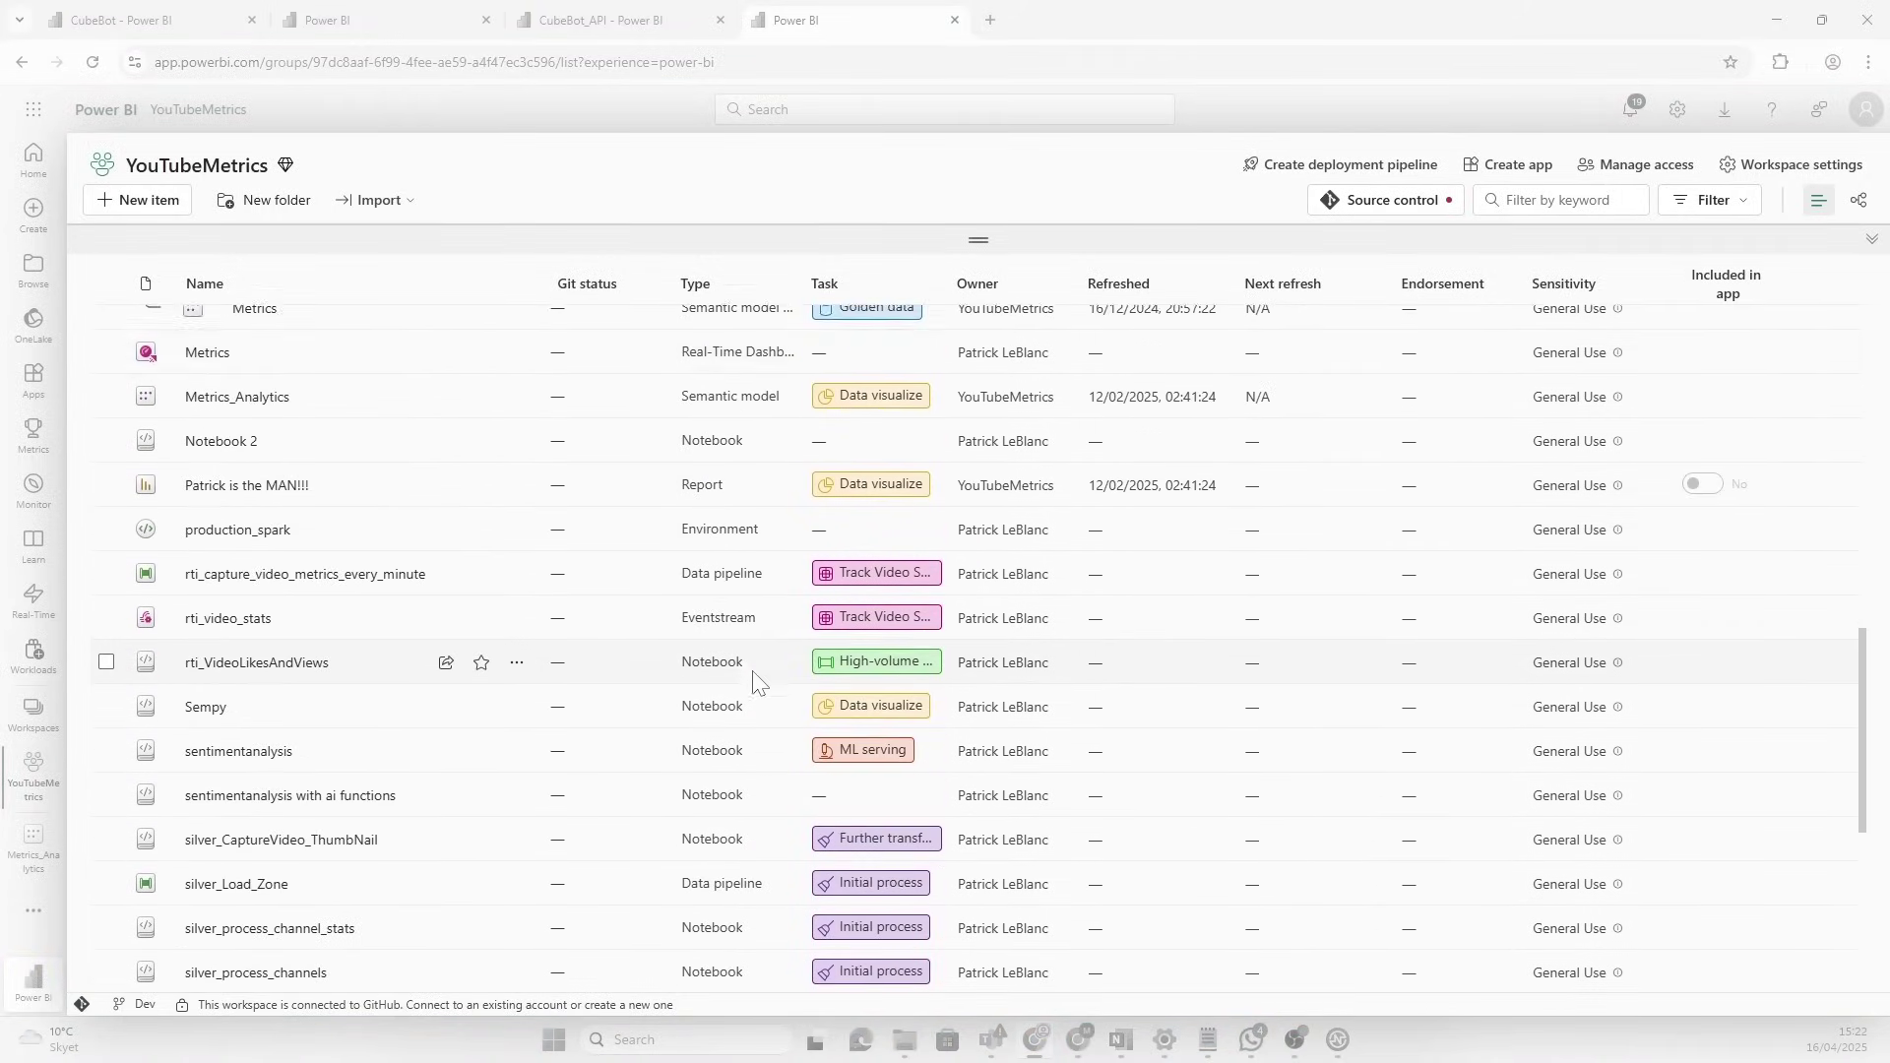
scroll(756, 679, "down", 5)
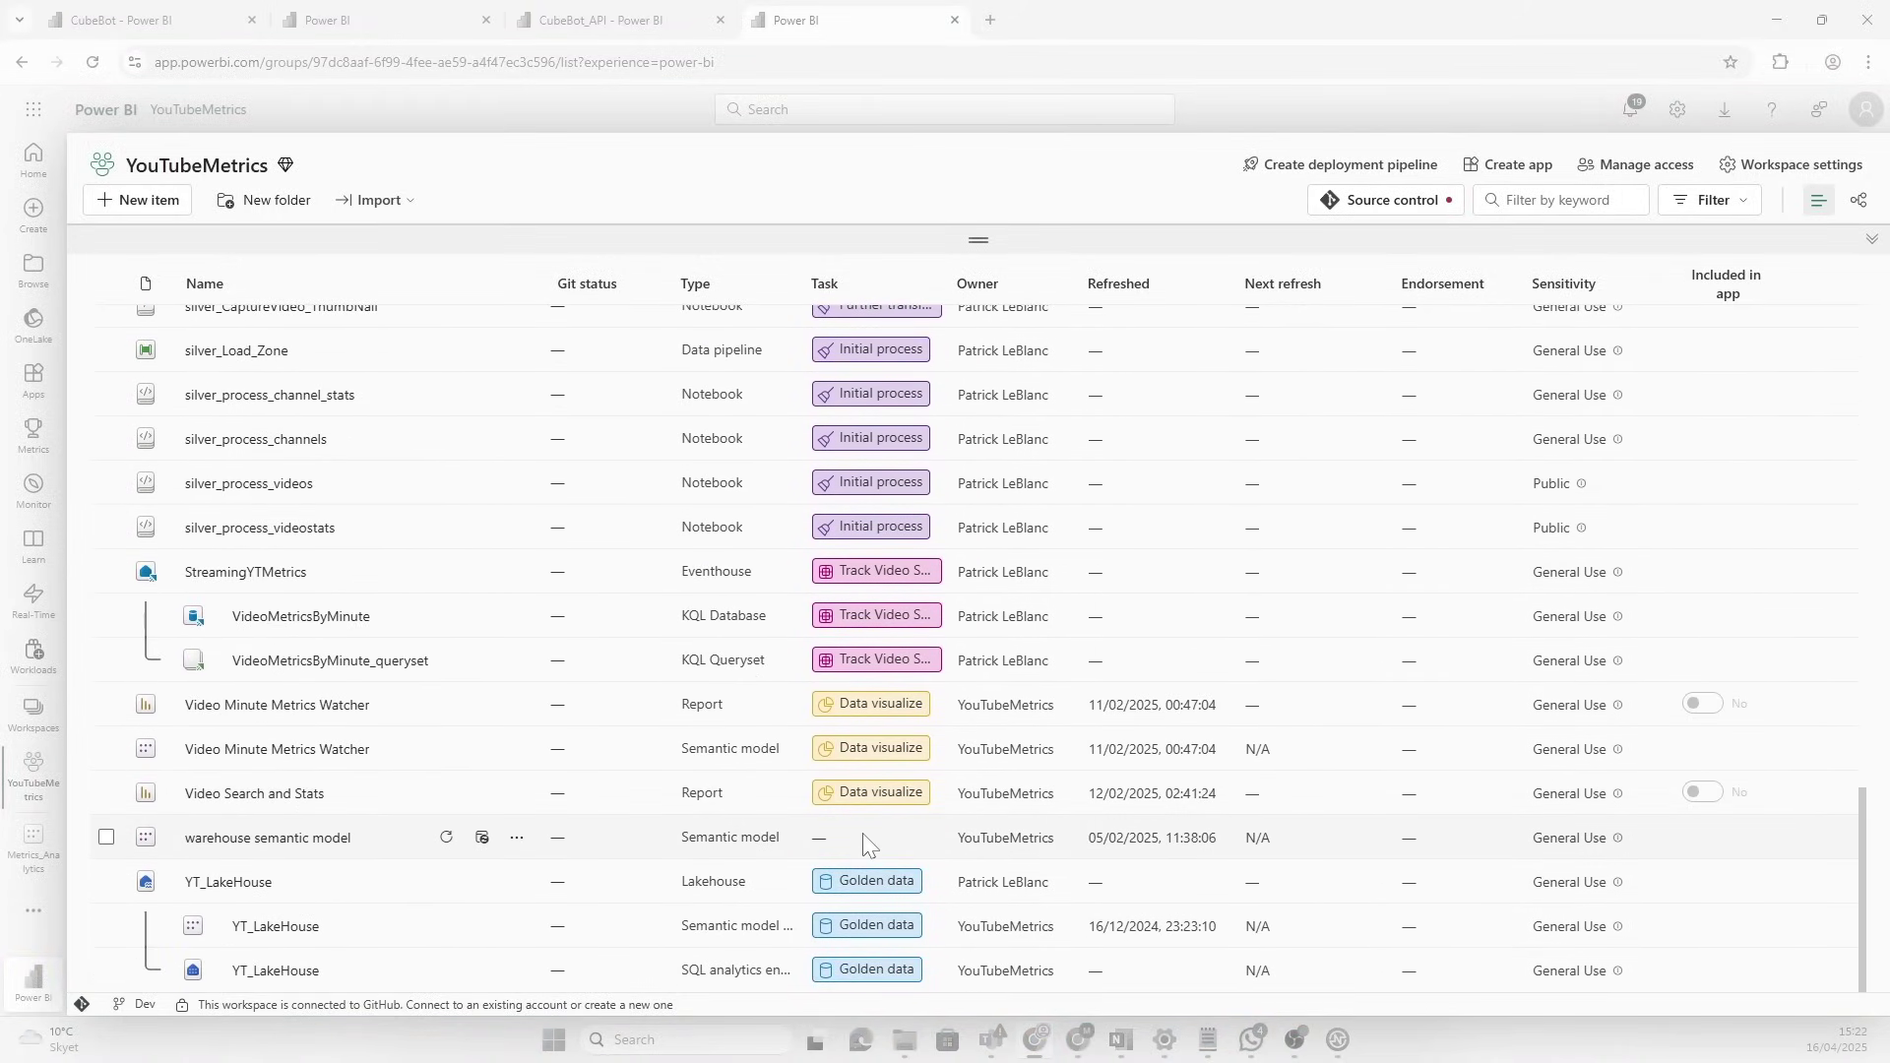
scroll(866, 842, "up", 10)
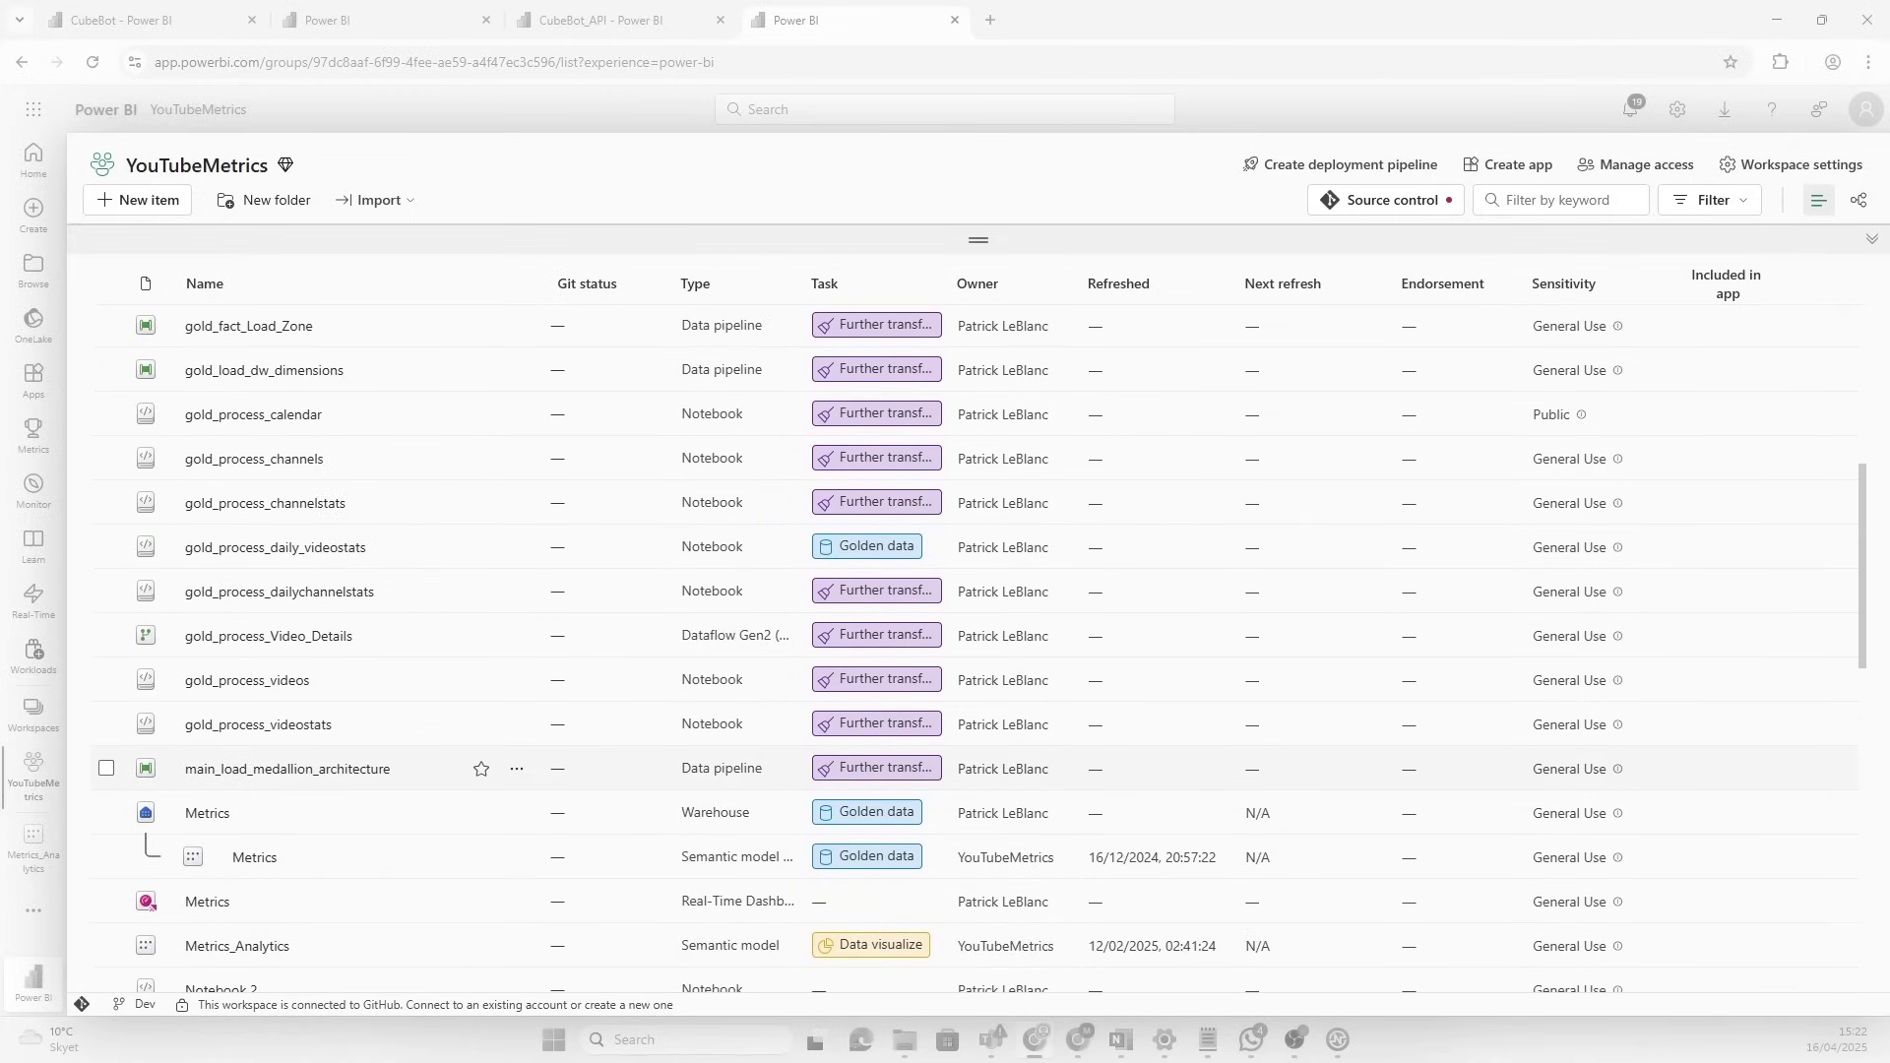
scroll(504, 745, "up", 3)
scroll(505, 745, "down", 7)
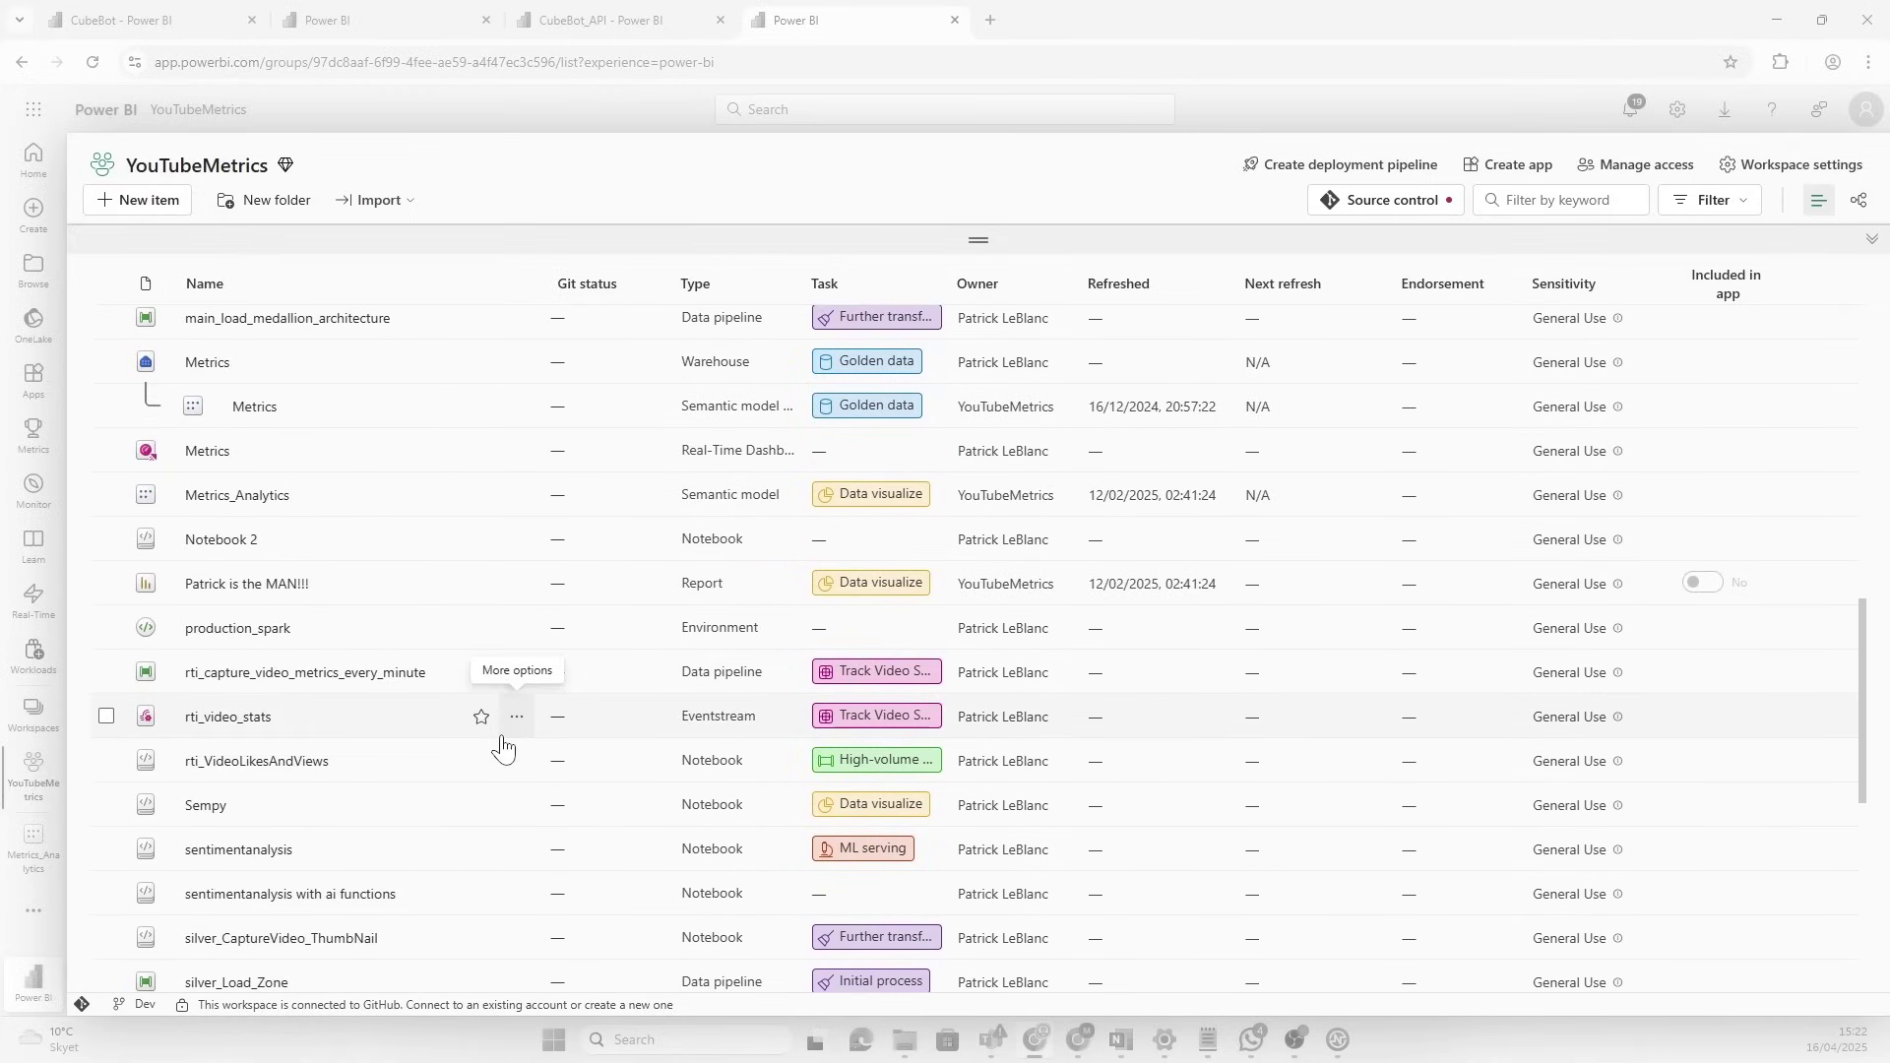
scroll(590, 699, "down", 2)
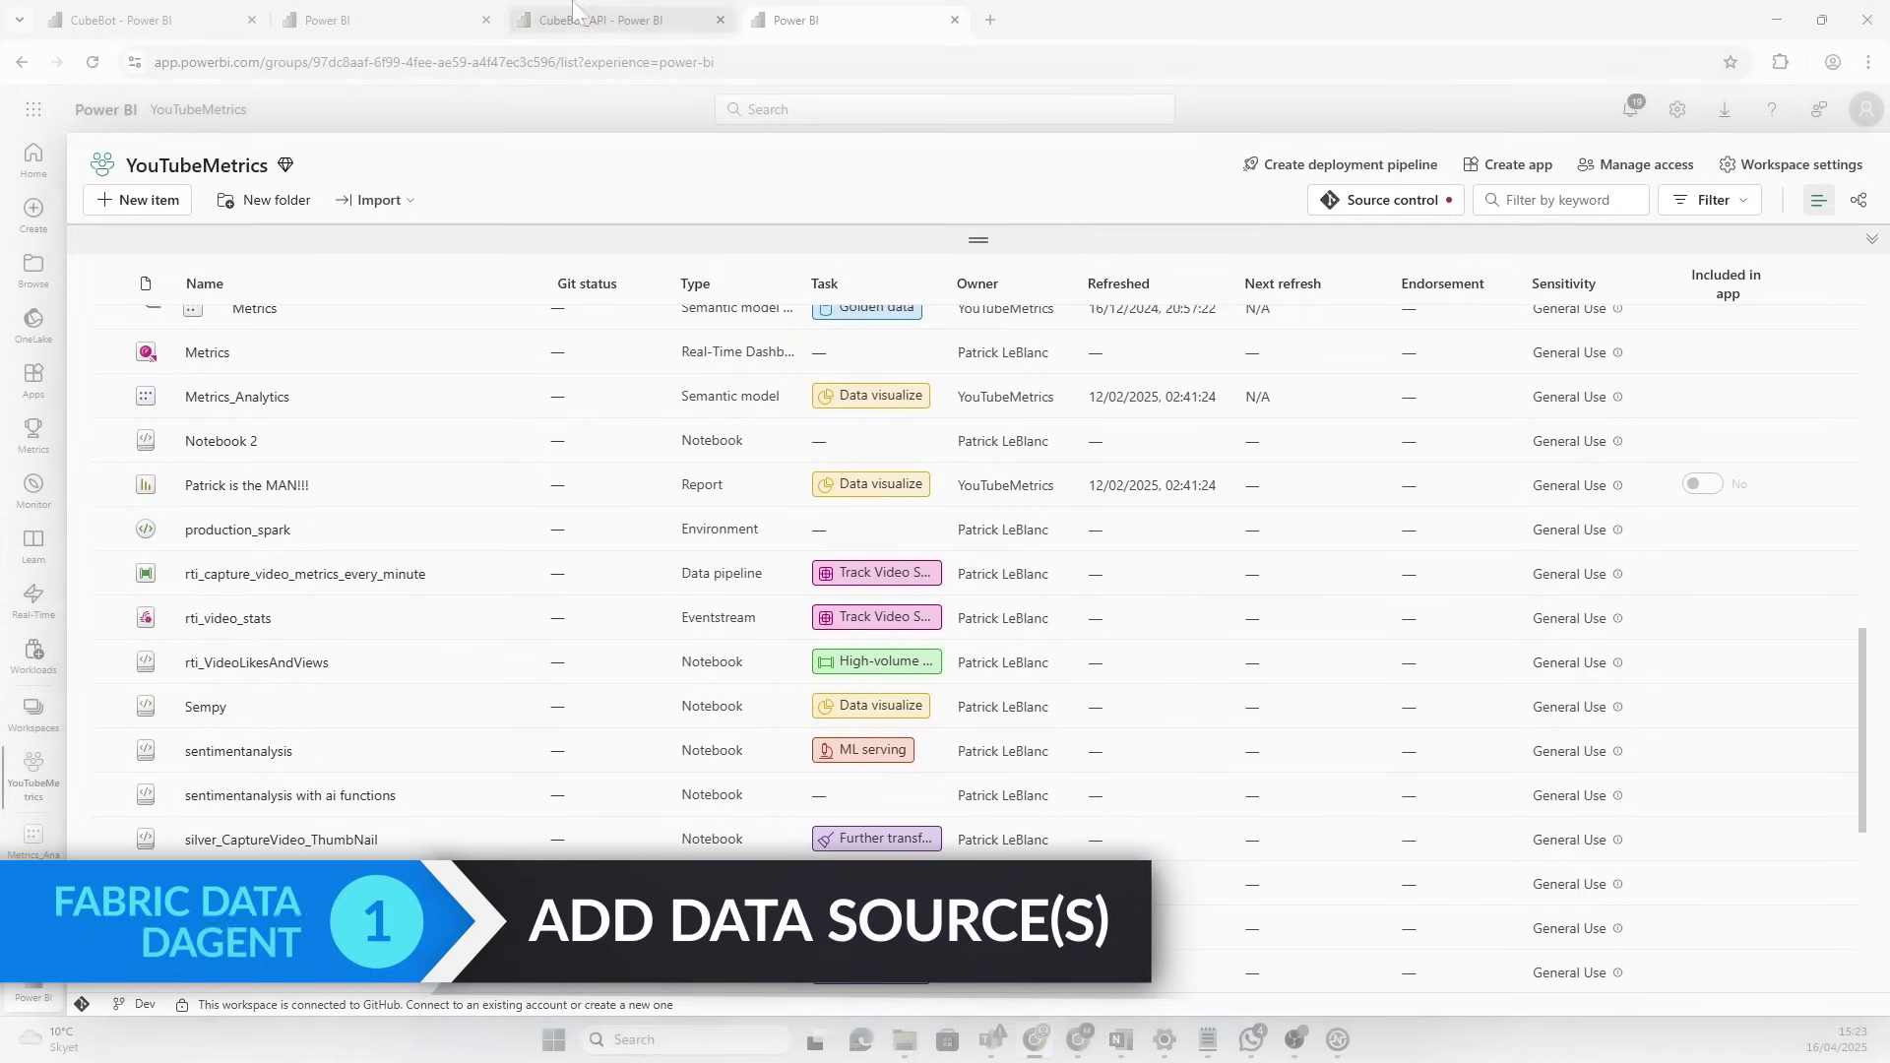
left_click(131, 12)
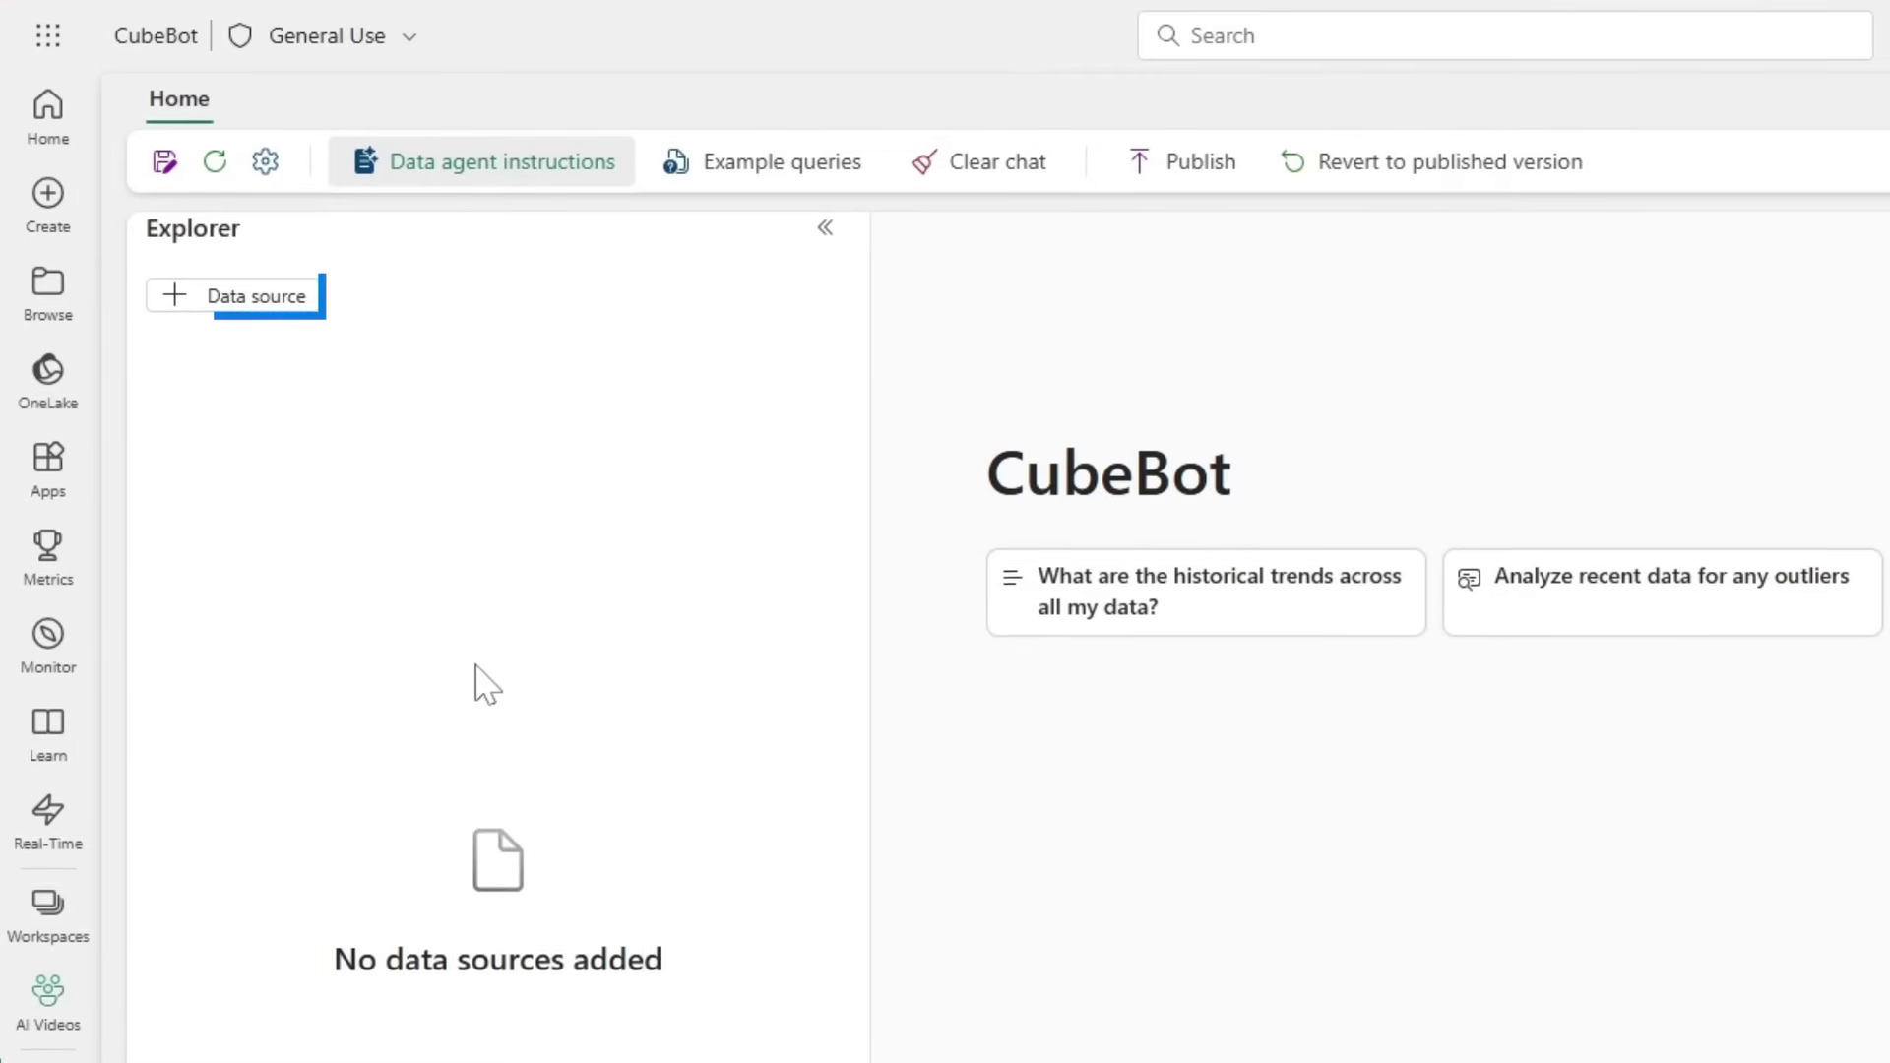
Add Metrics_Analytics as CubeBot's data source and tick its gold tables, including gold_calendar
left_click(237, 303)
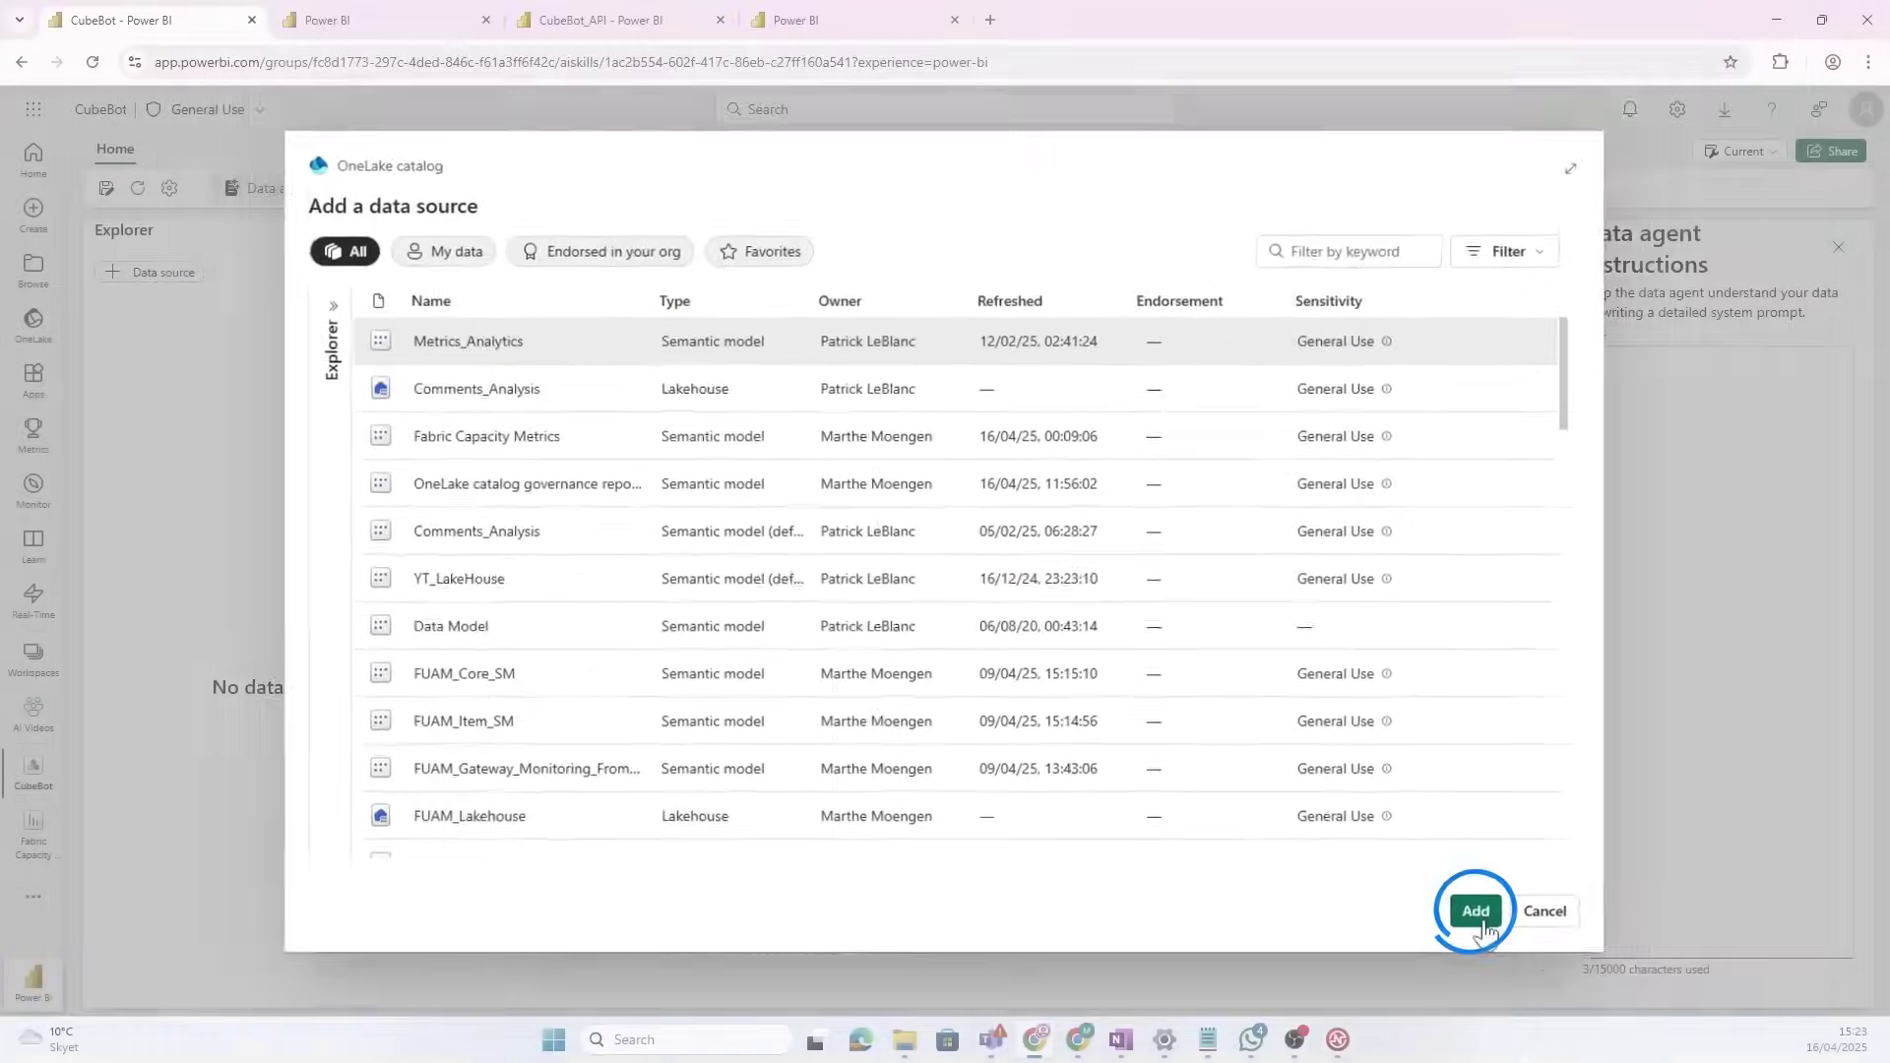
left_click(1639, 960)
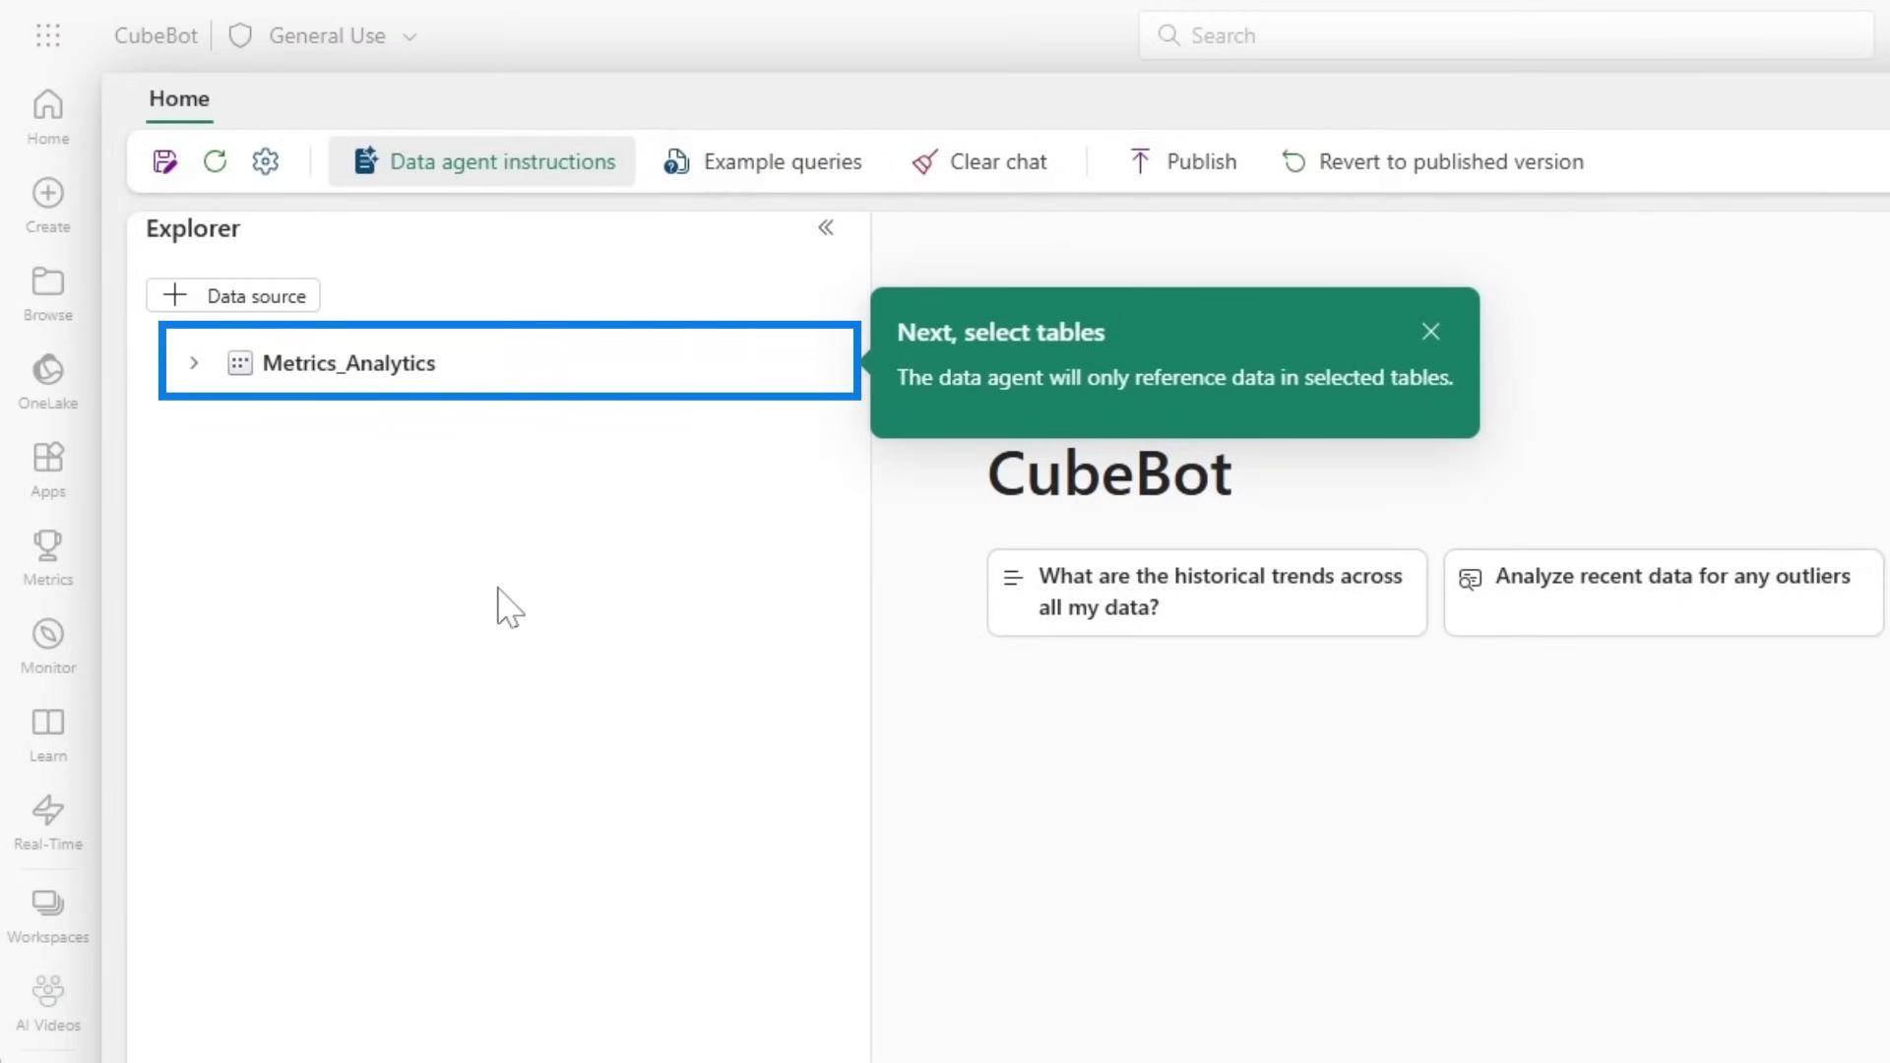
left_click(193, 364)
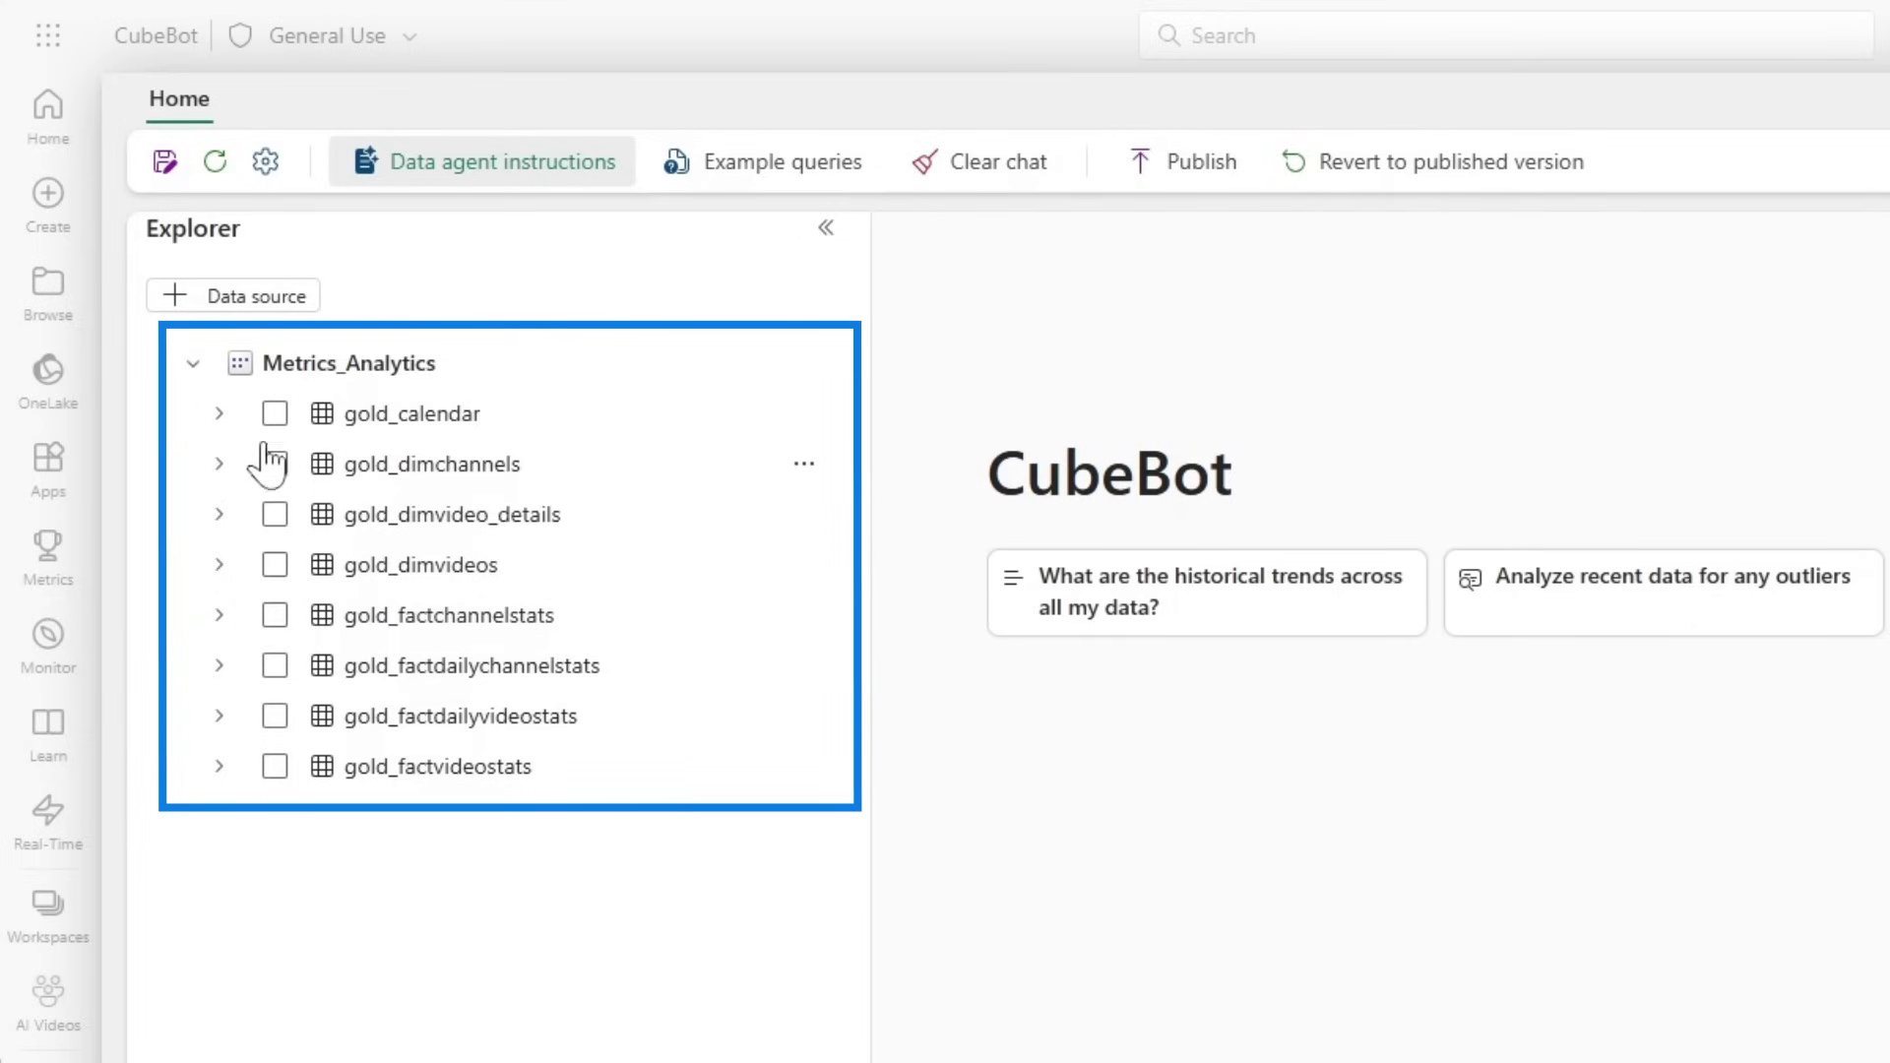
left_click(275, 413)
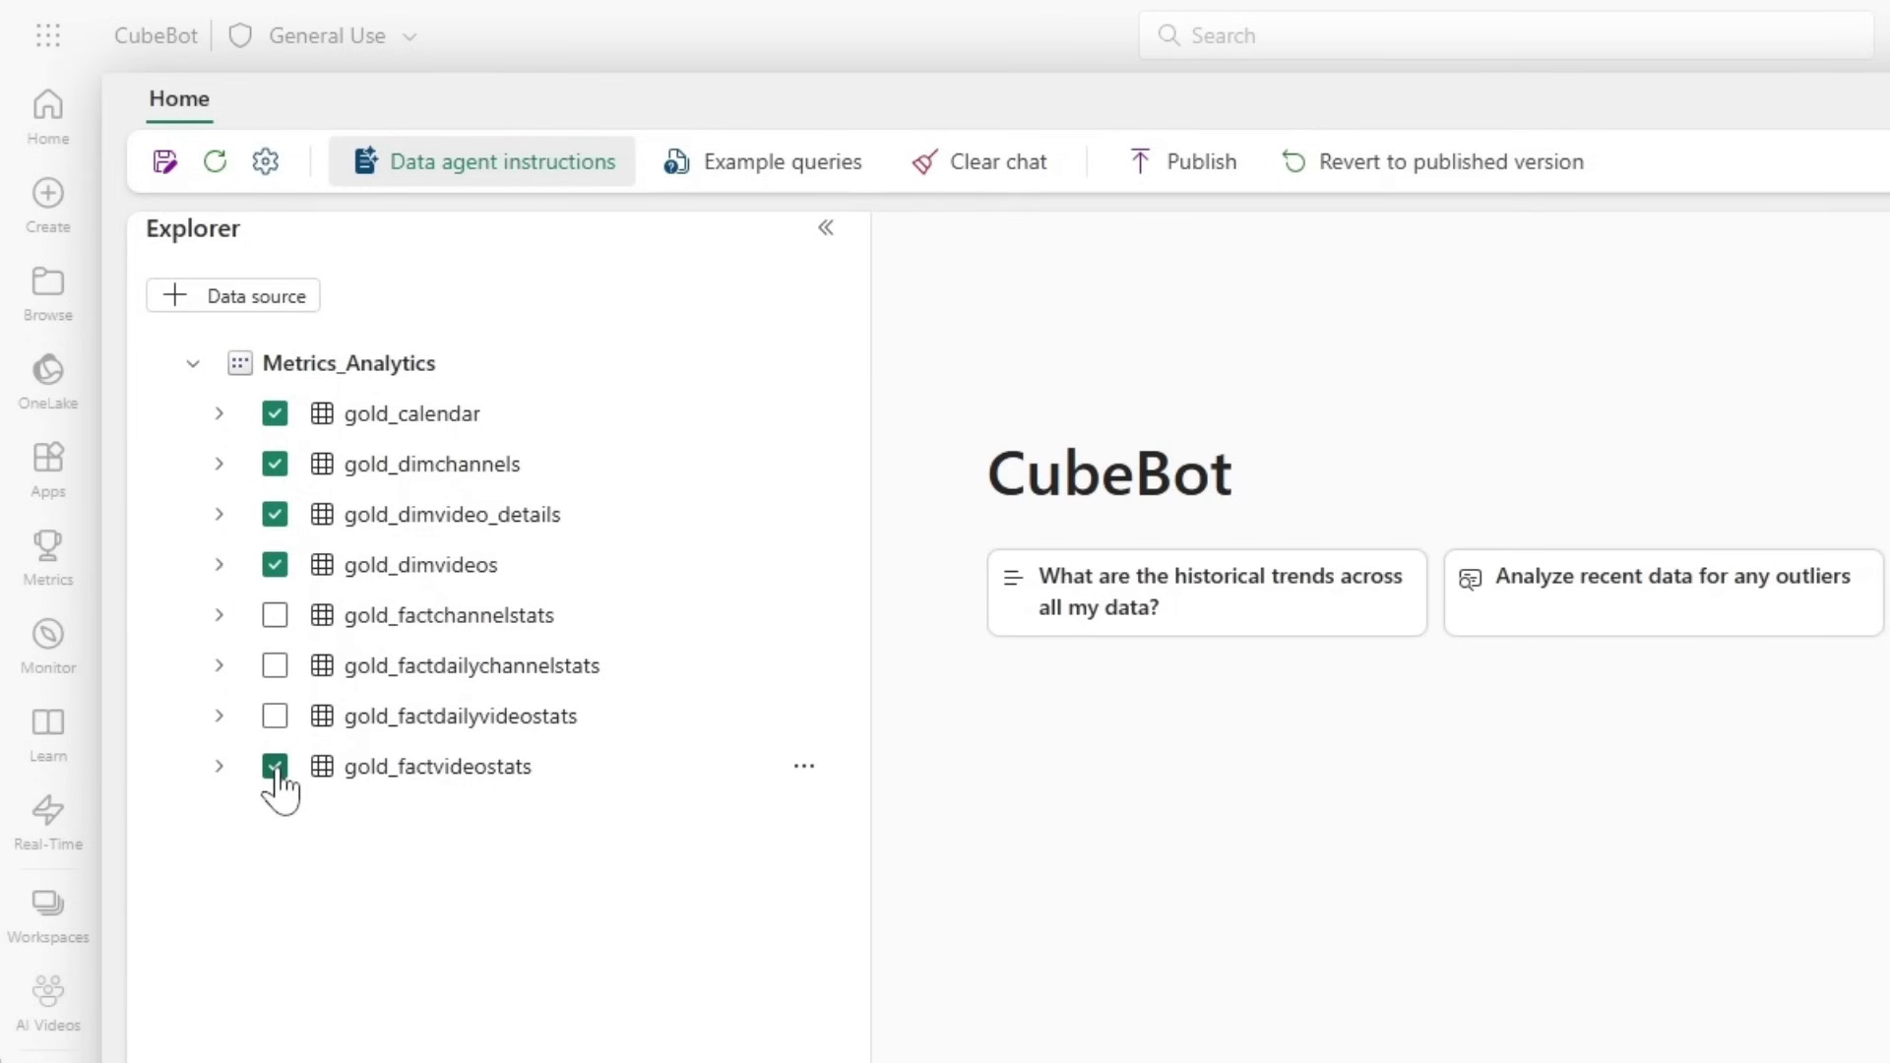
left_click(261, 300)
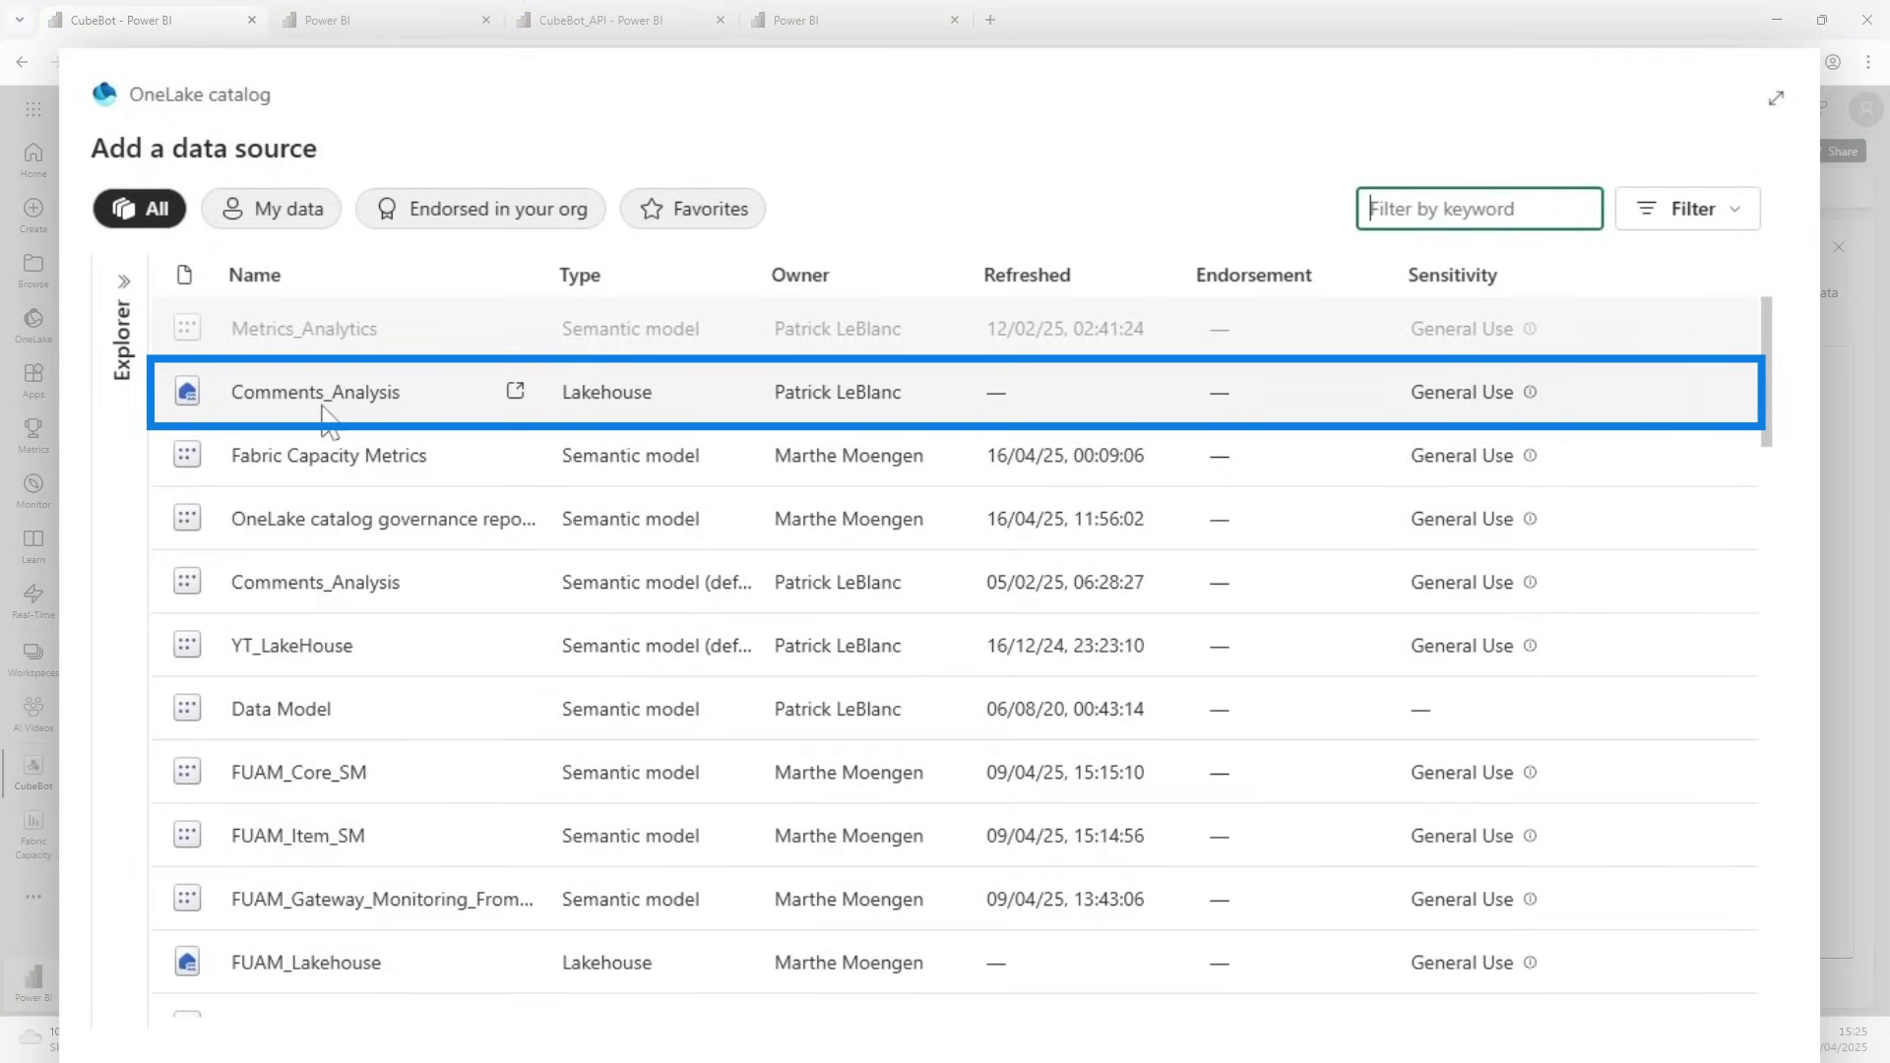
Add the Comments_Analysis lakehouse and tick its dbo tables gold_dimvideos and CommentsWithSentiment
left_click(325, 413)
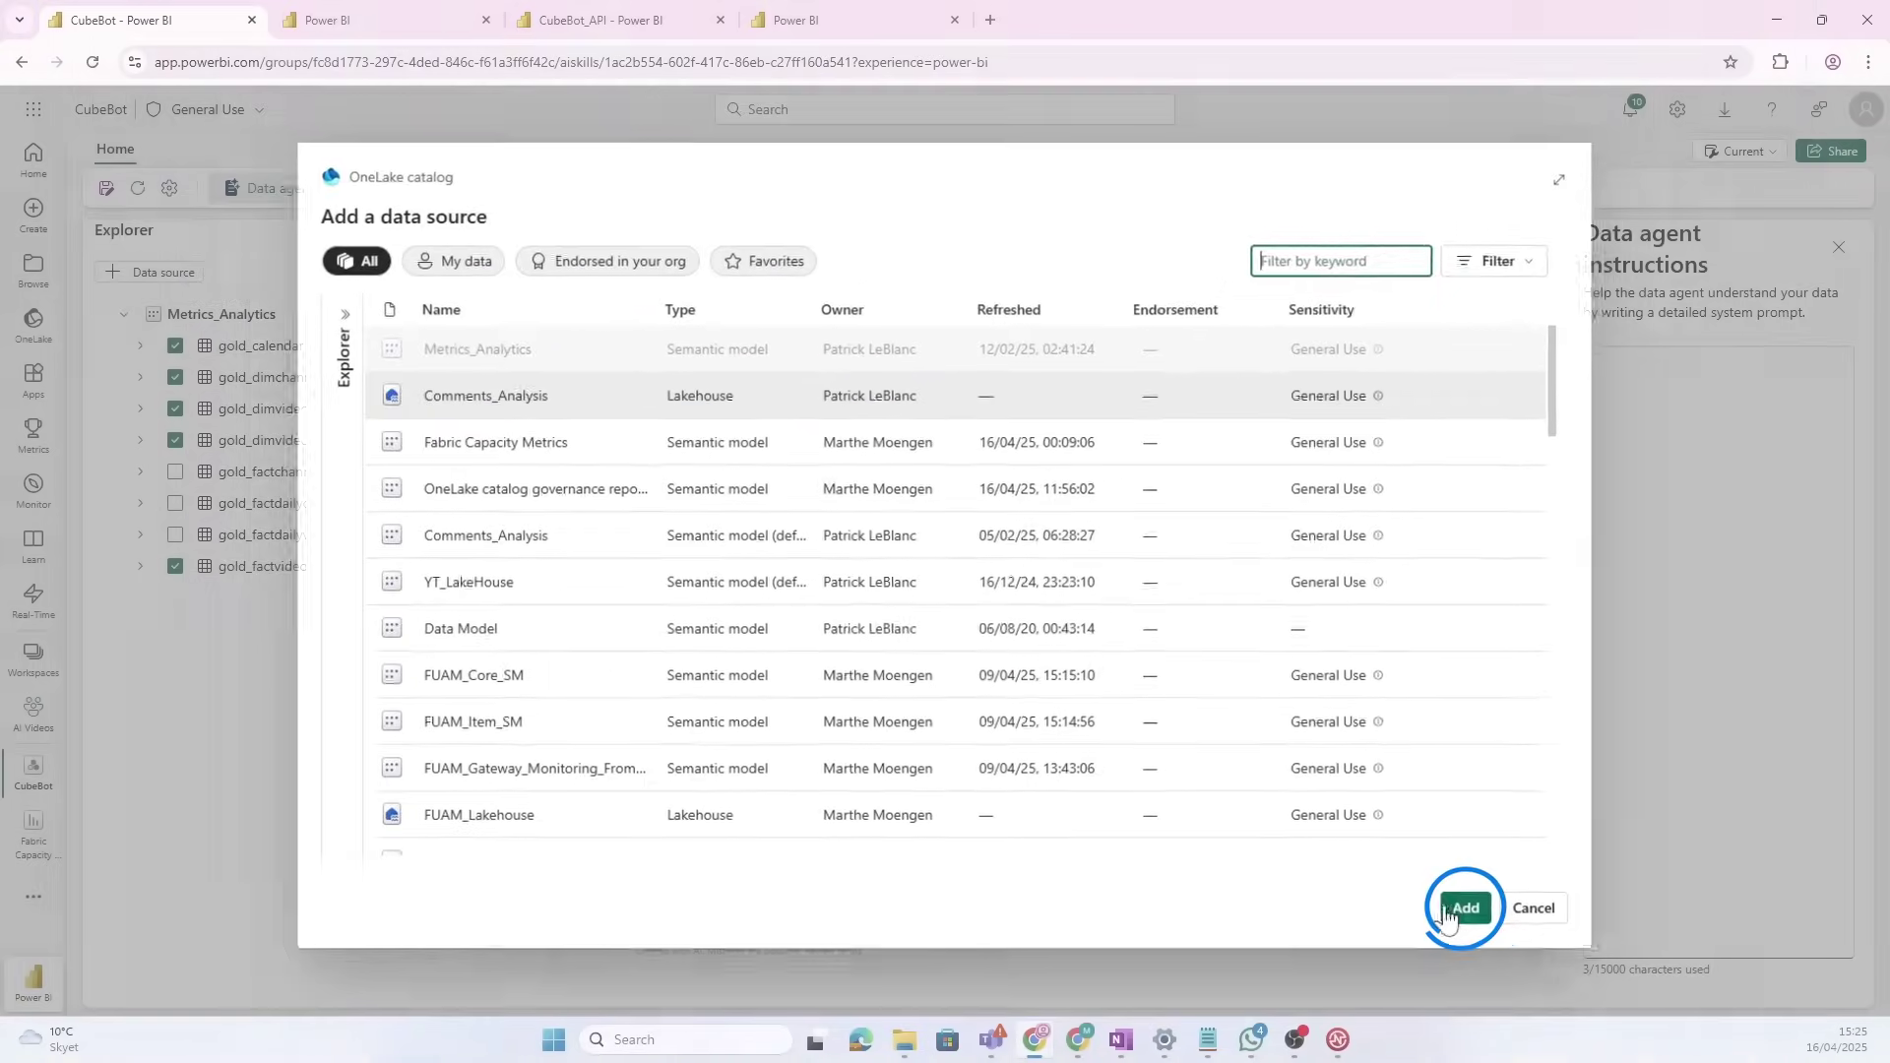
left_click(1630, 959)
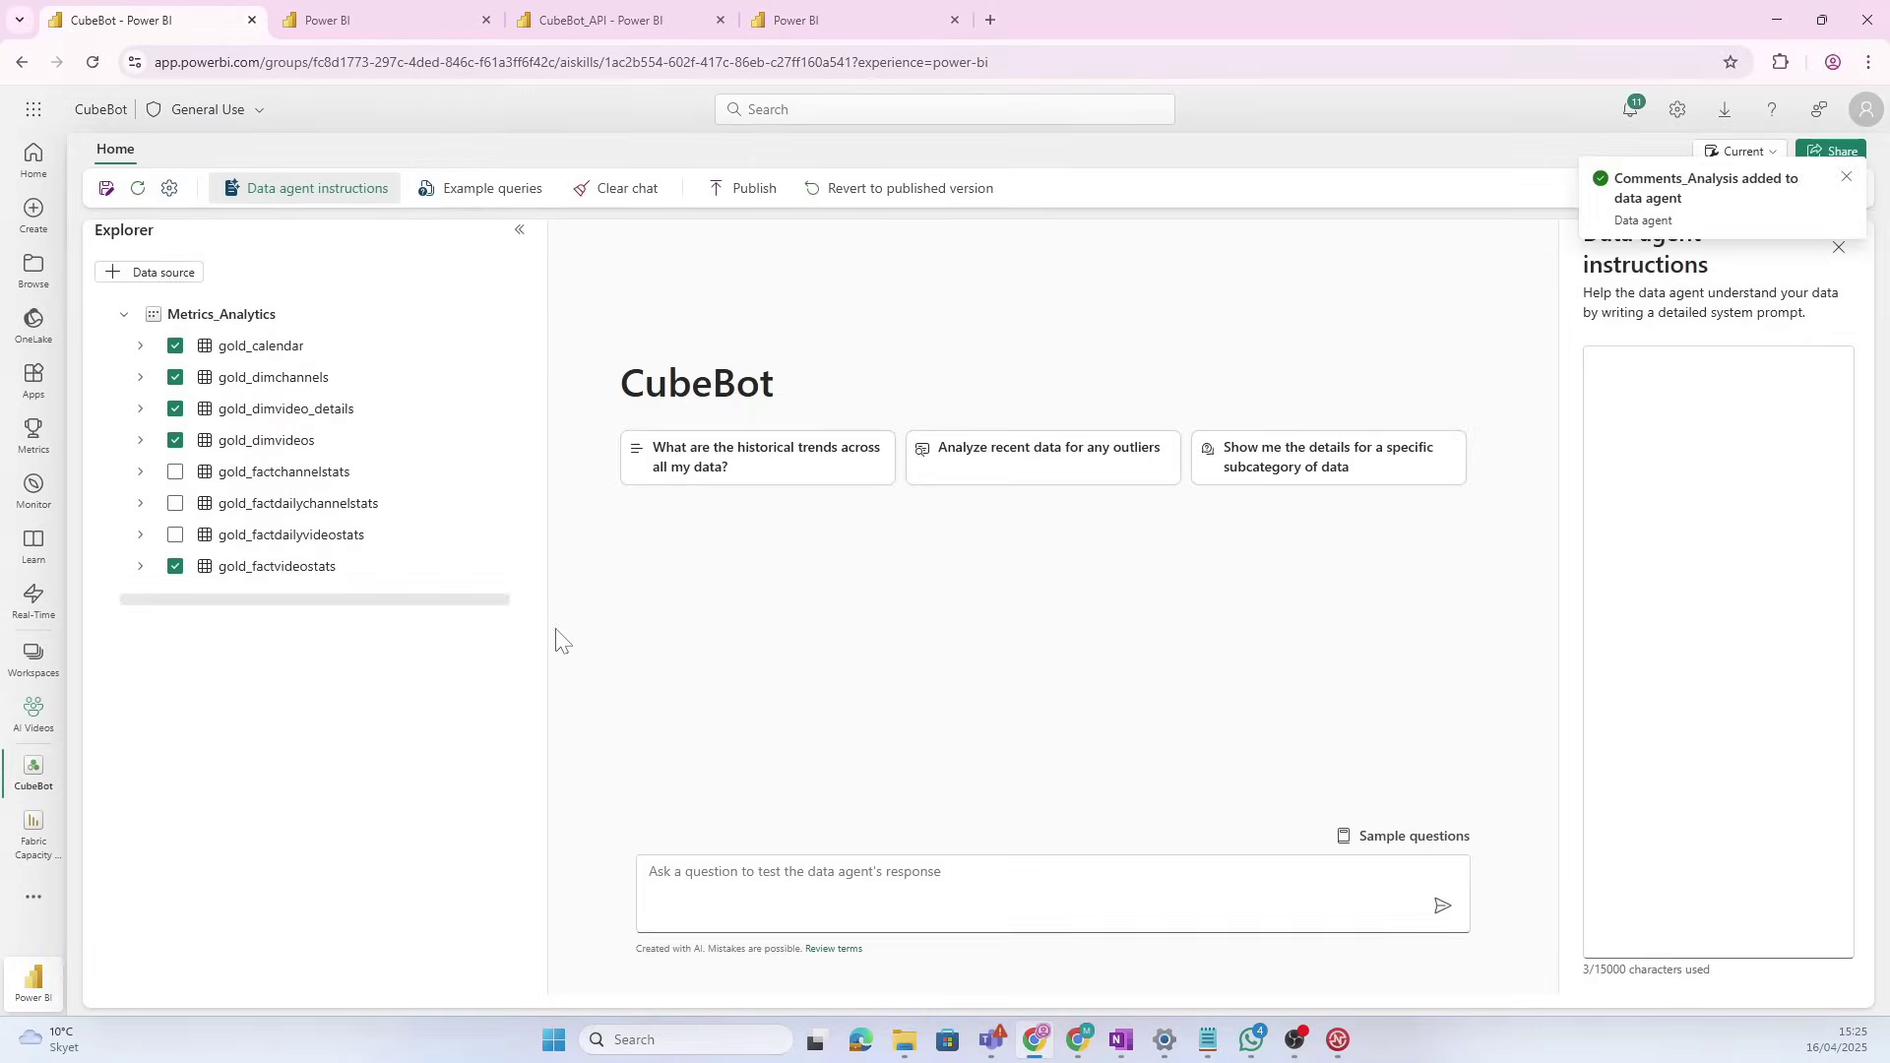
left_click(123, 617)
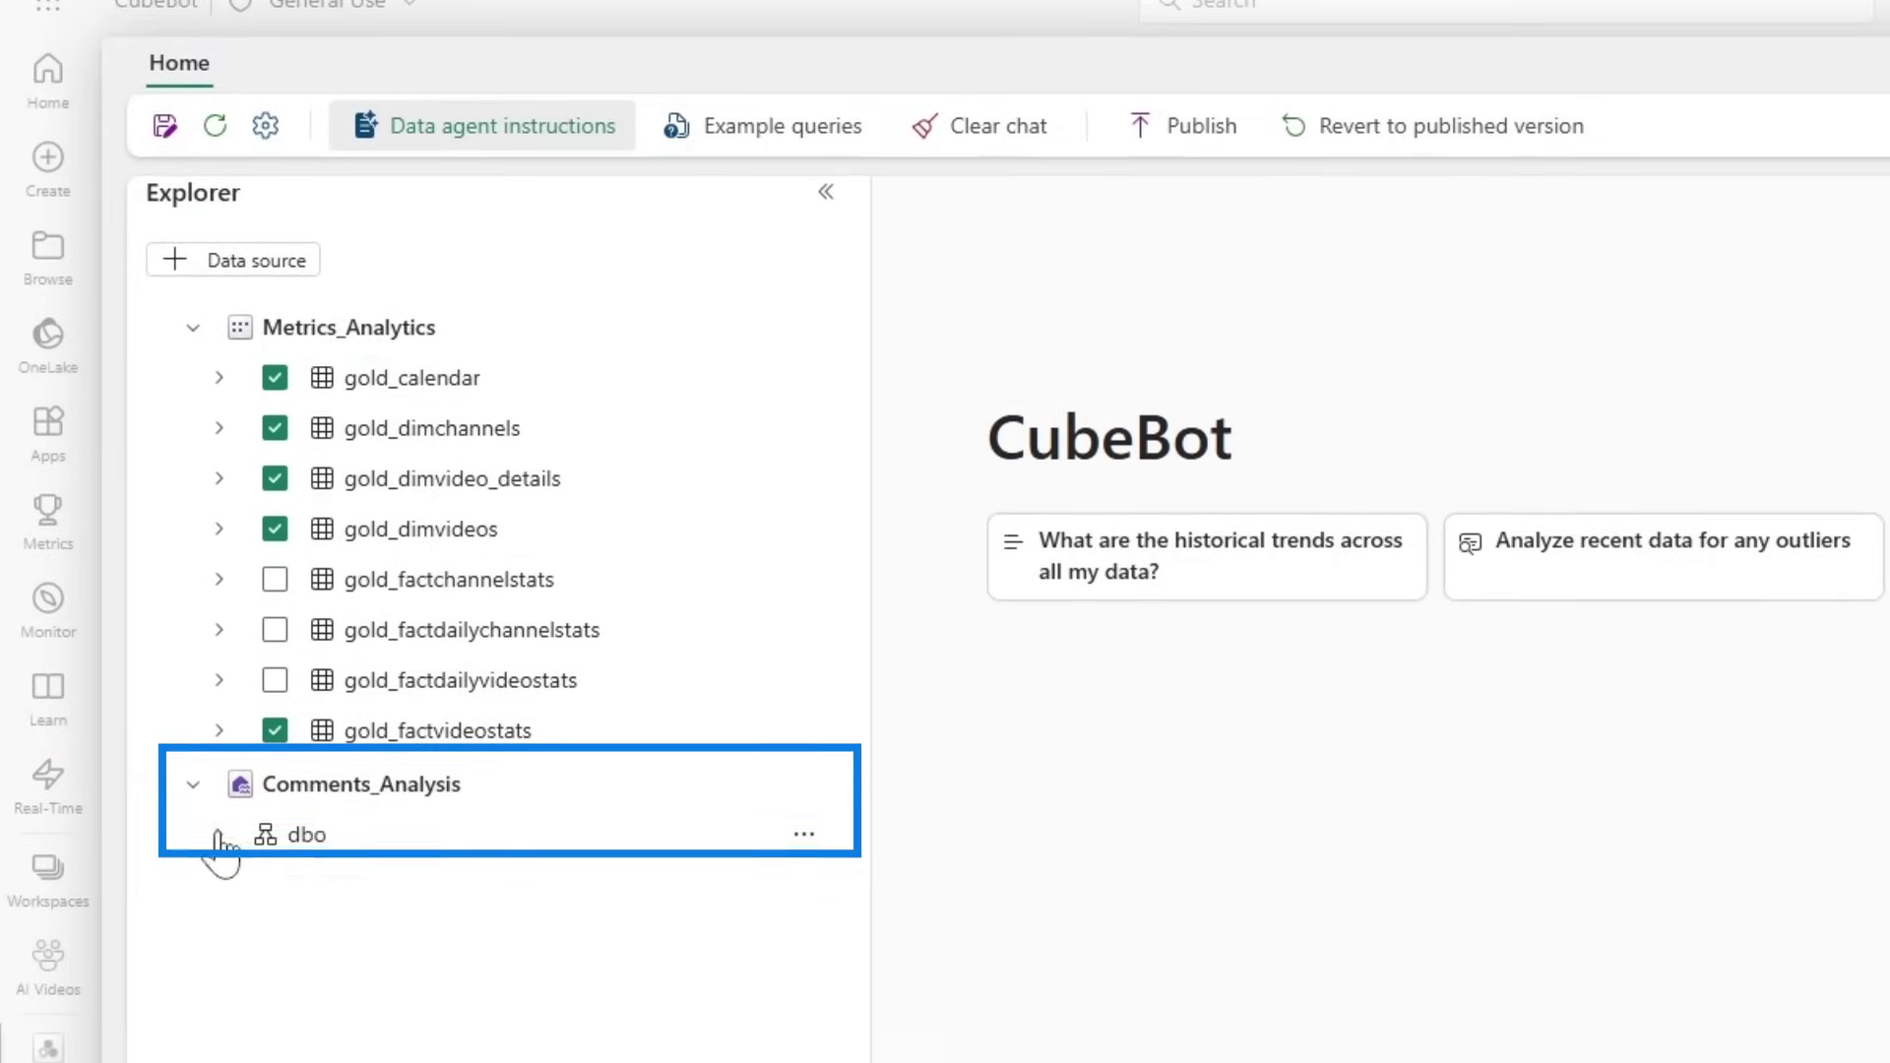
left_click(219, 835)
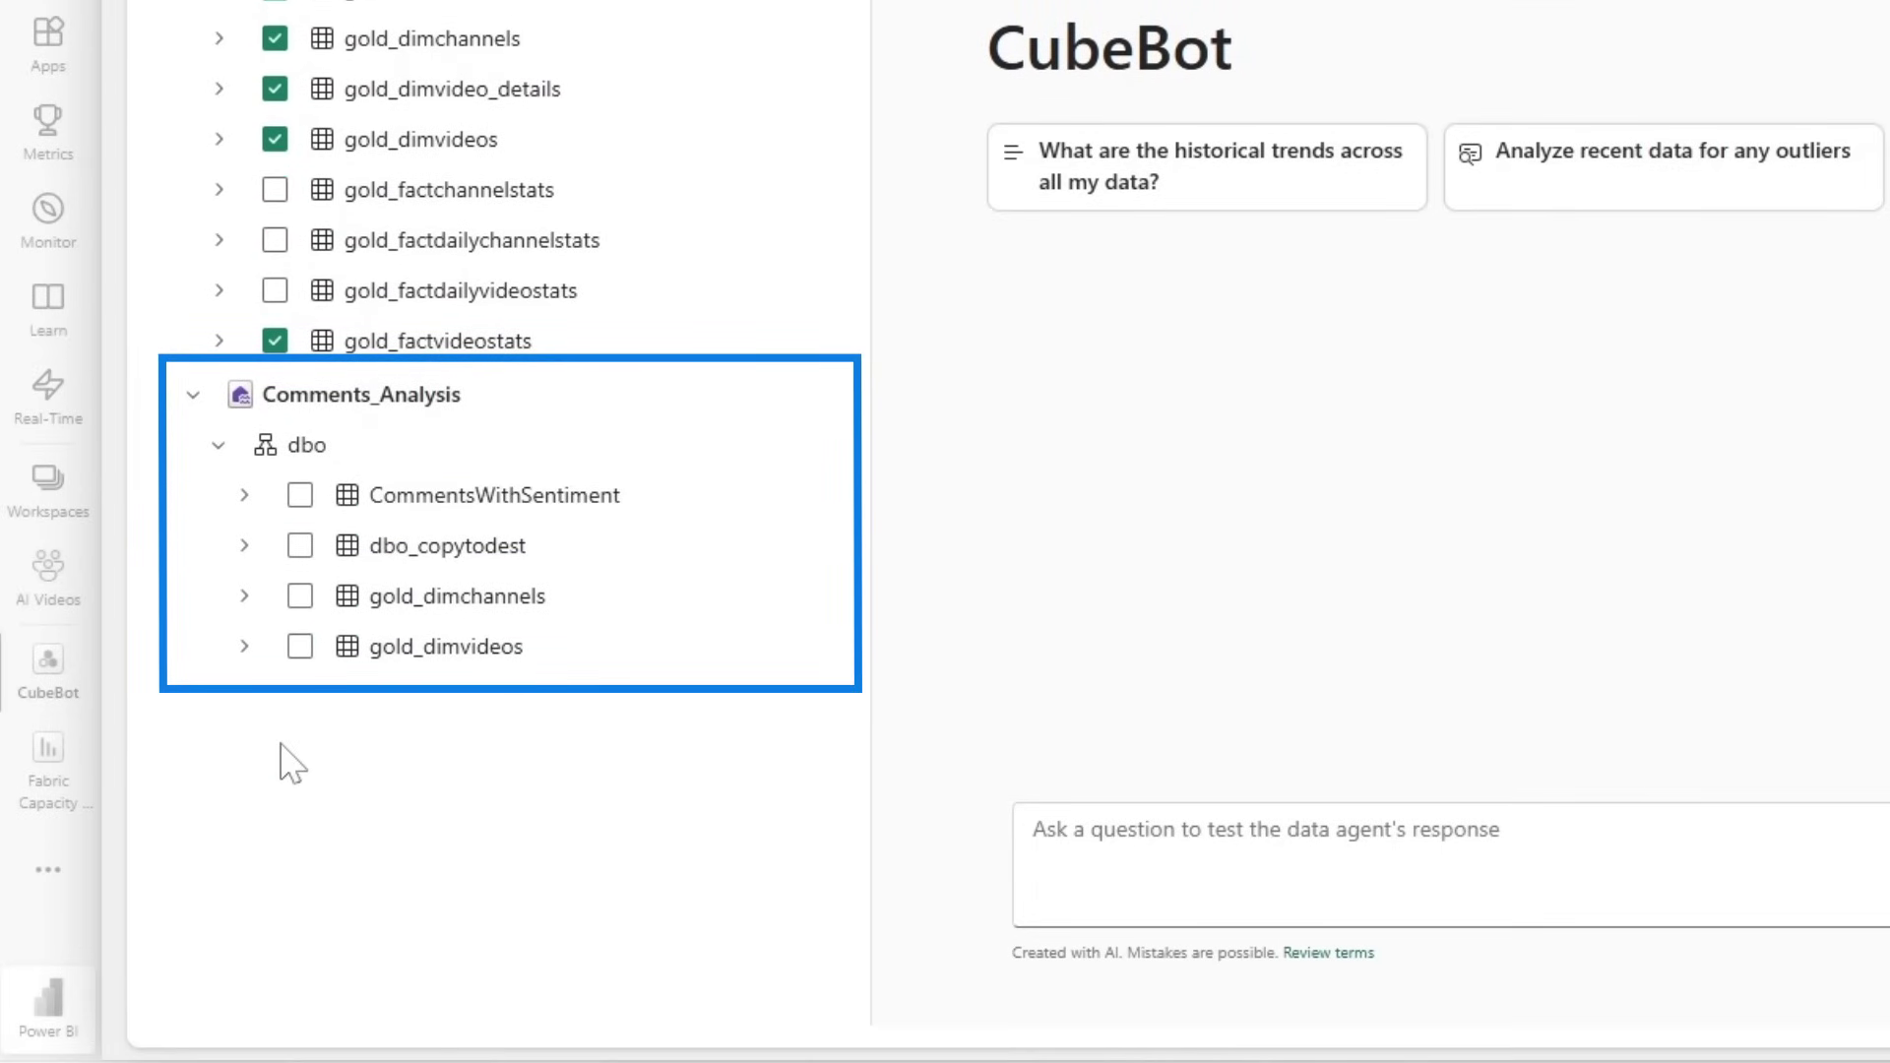
left_click(305, 652)
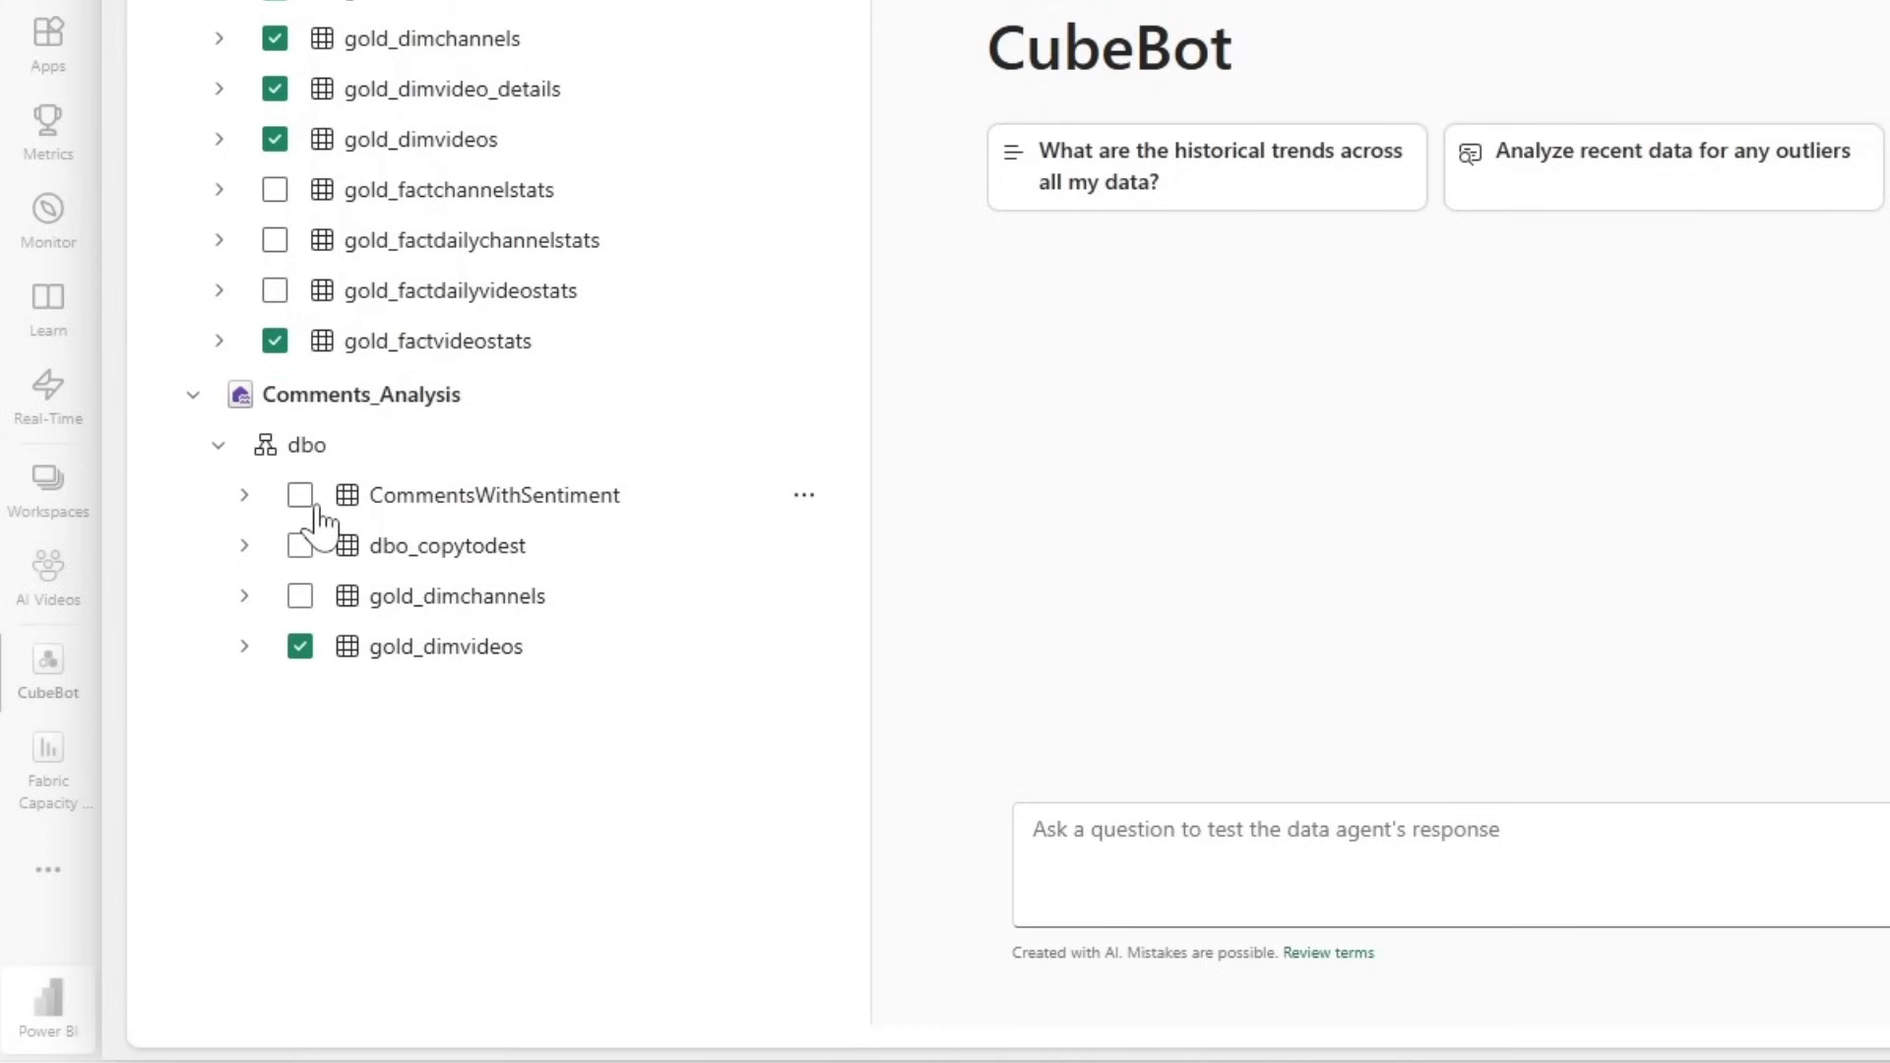
left_click(242, 496)
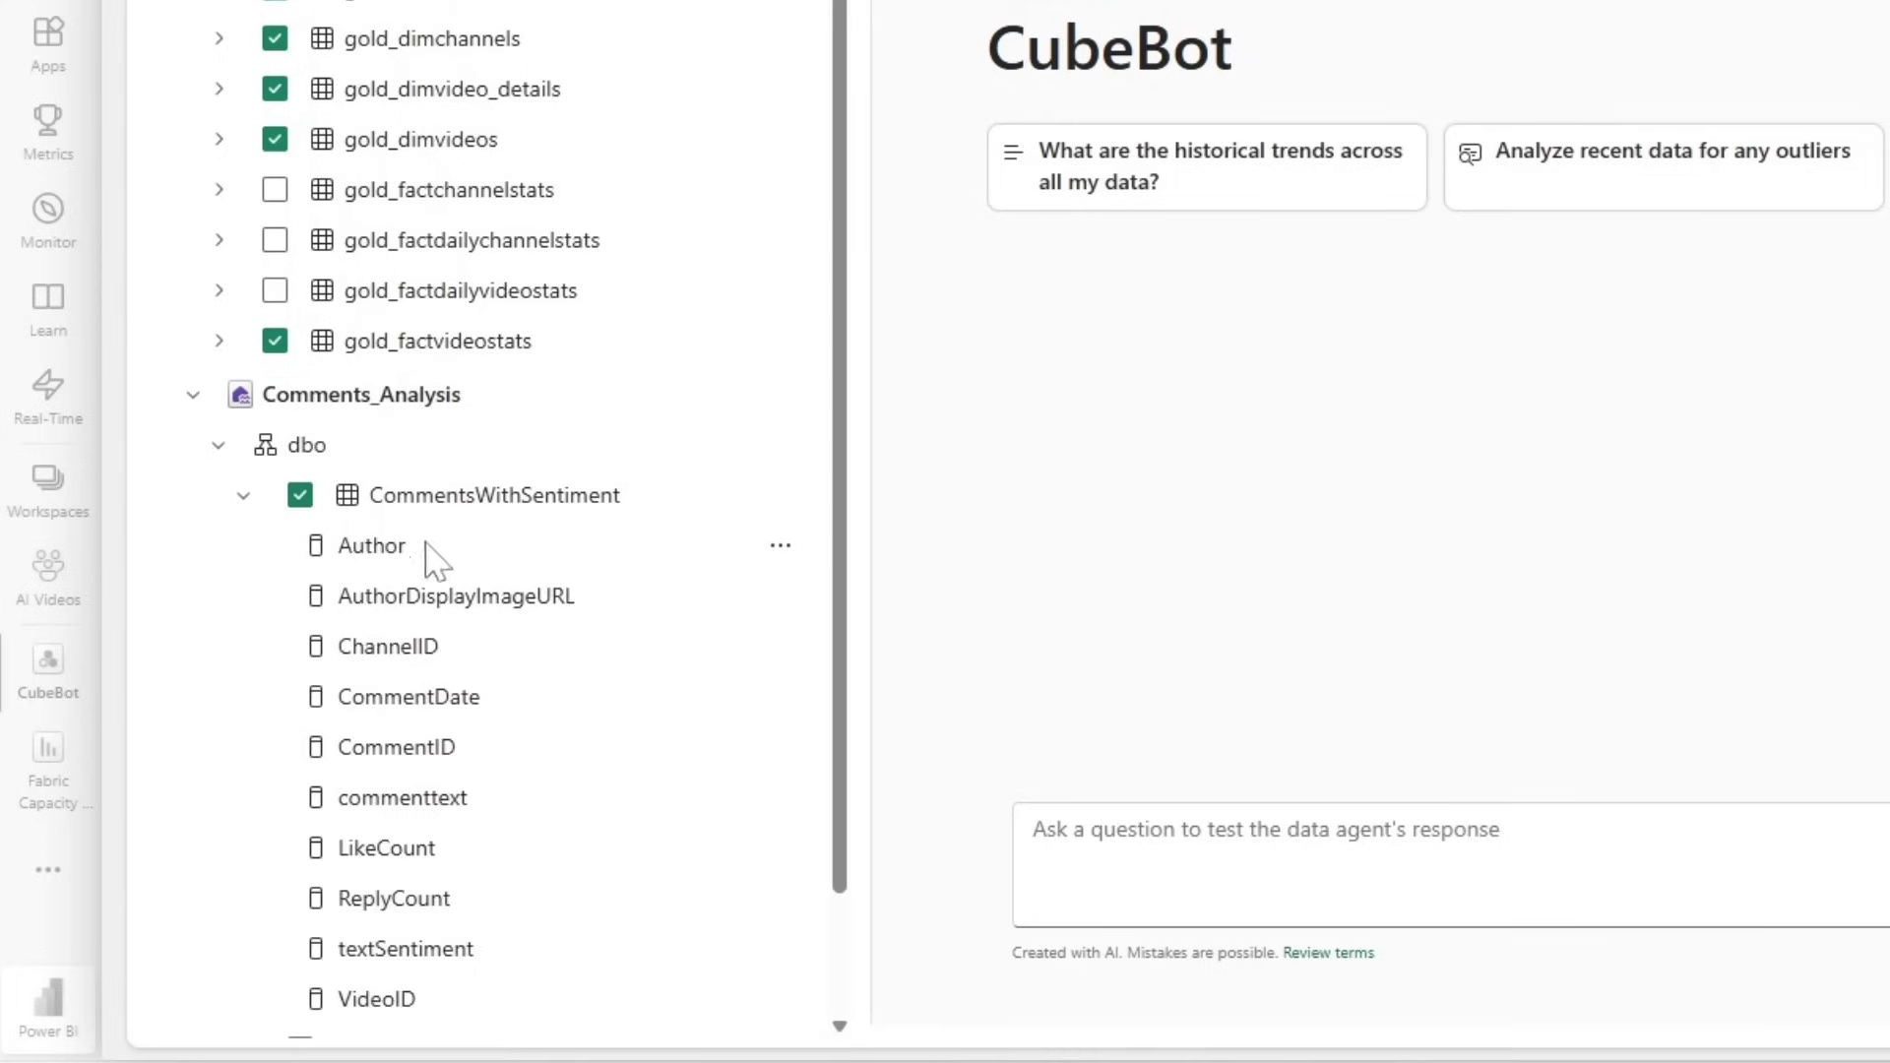
scroll(463, 650, "down", 2)
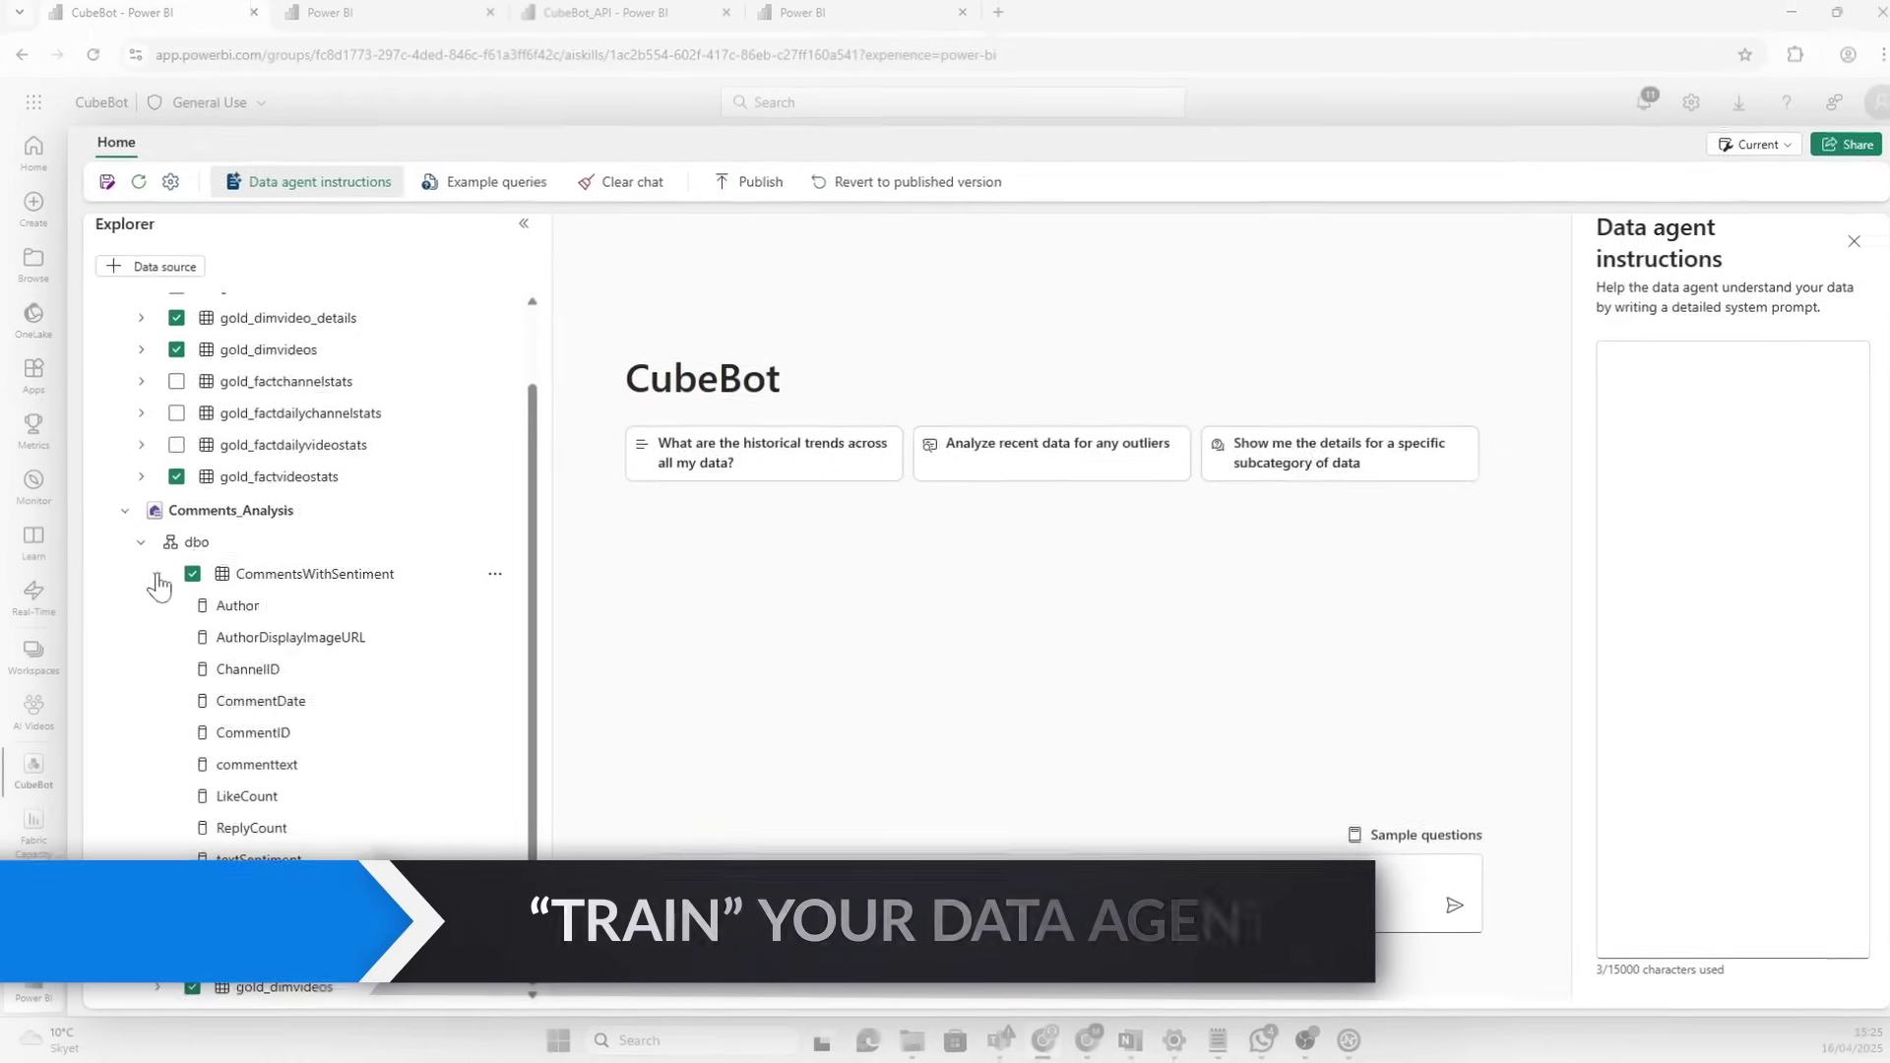
left_click(156, 575)
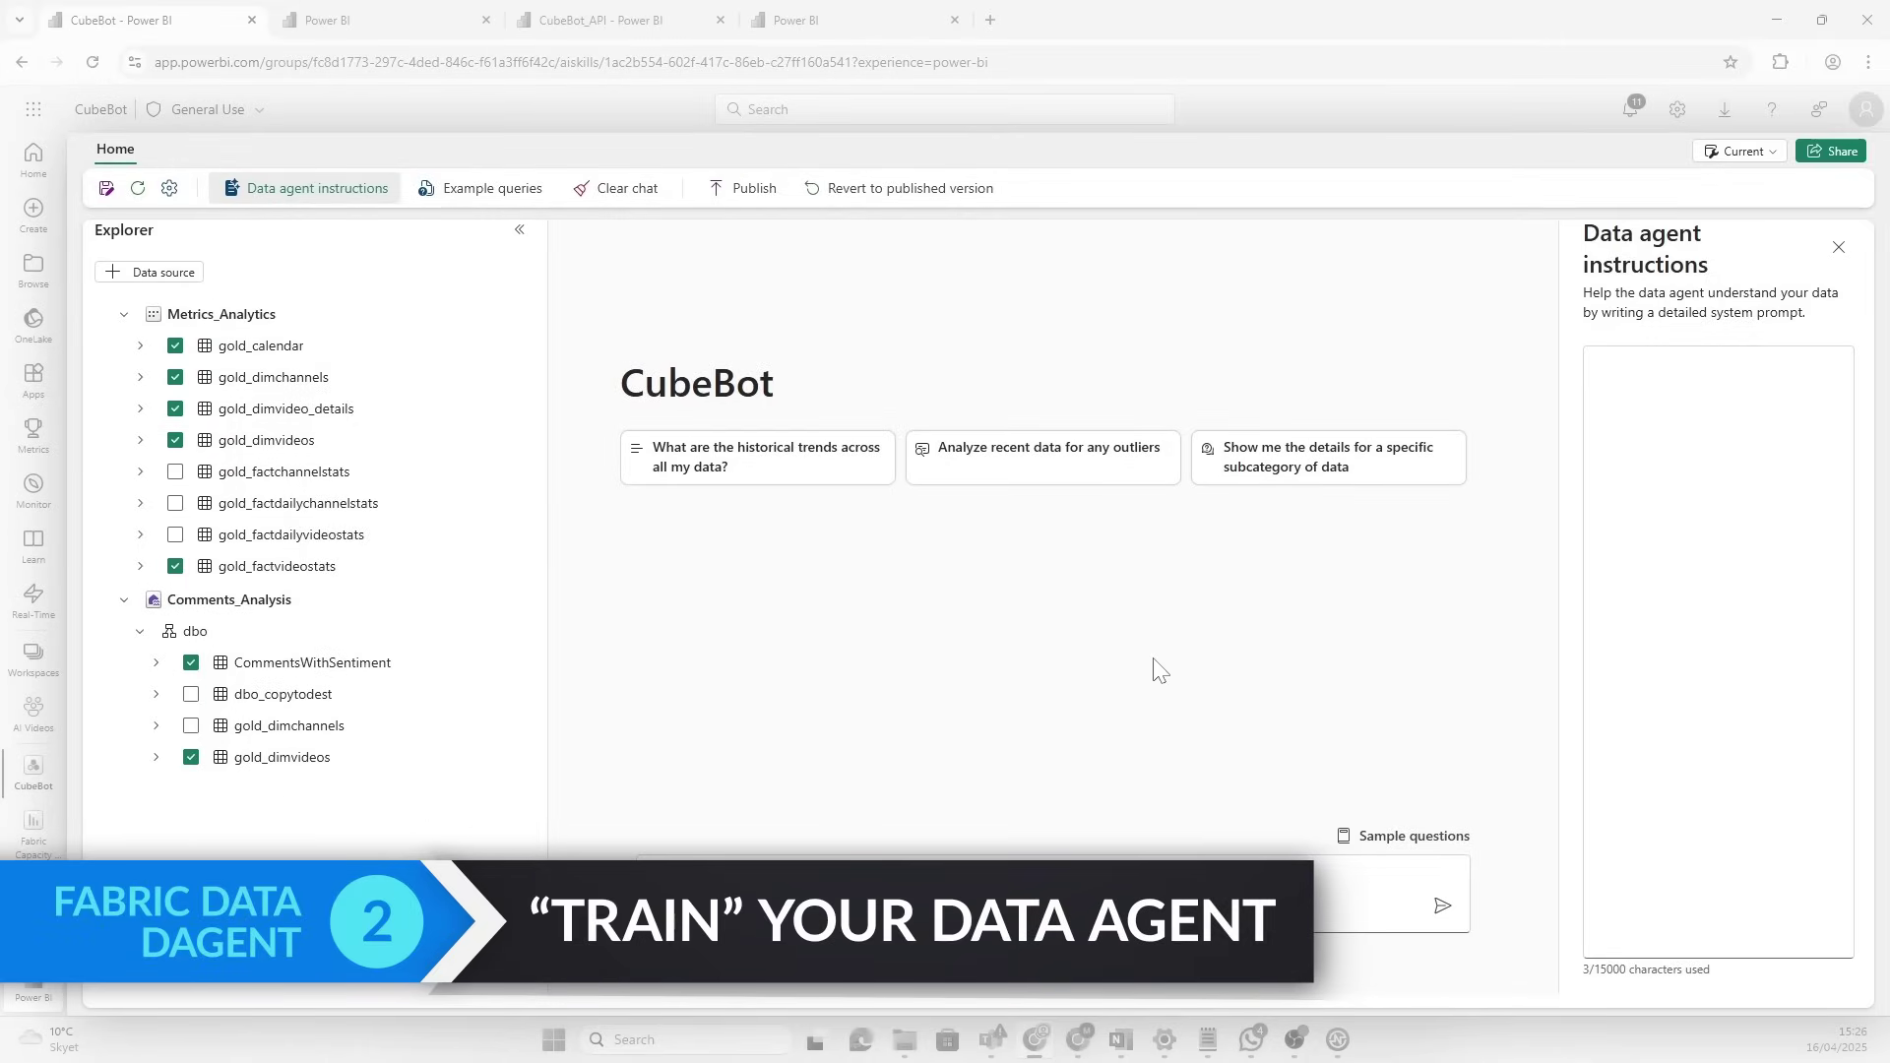
List CommentsWithSentiment's columns such as Author, LikeCount and textSentiment
left_click(157, 663)
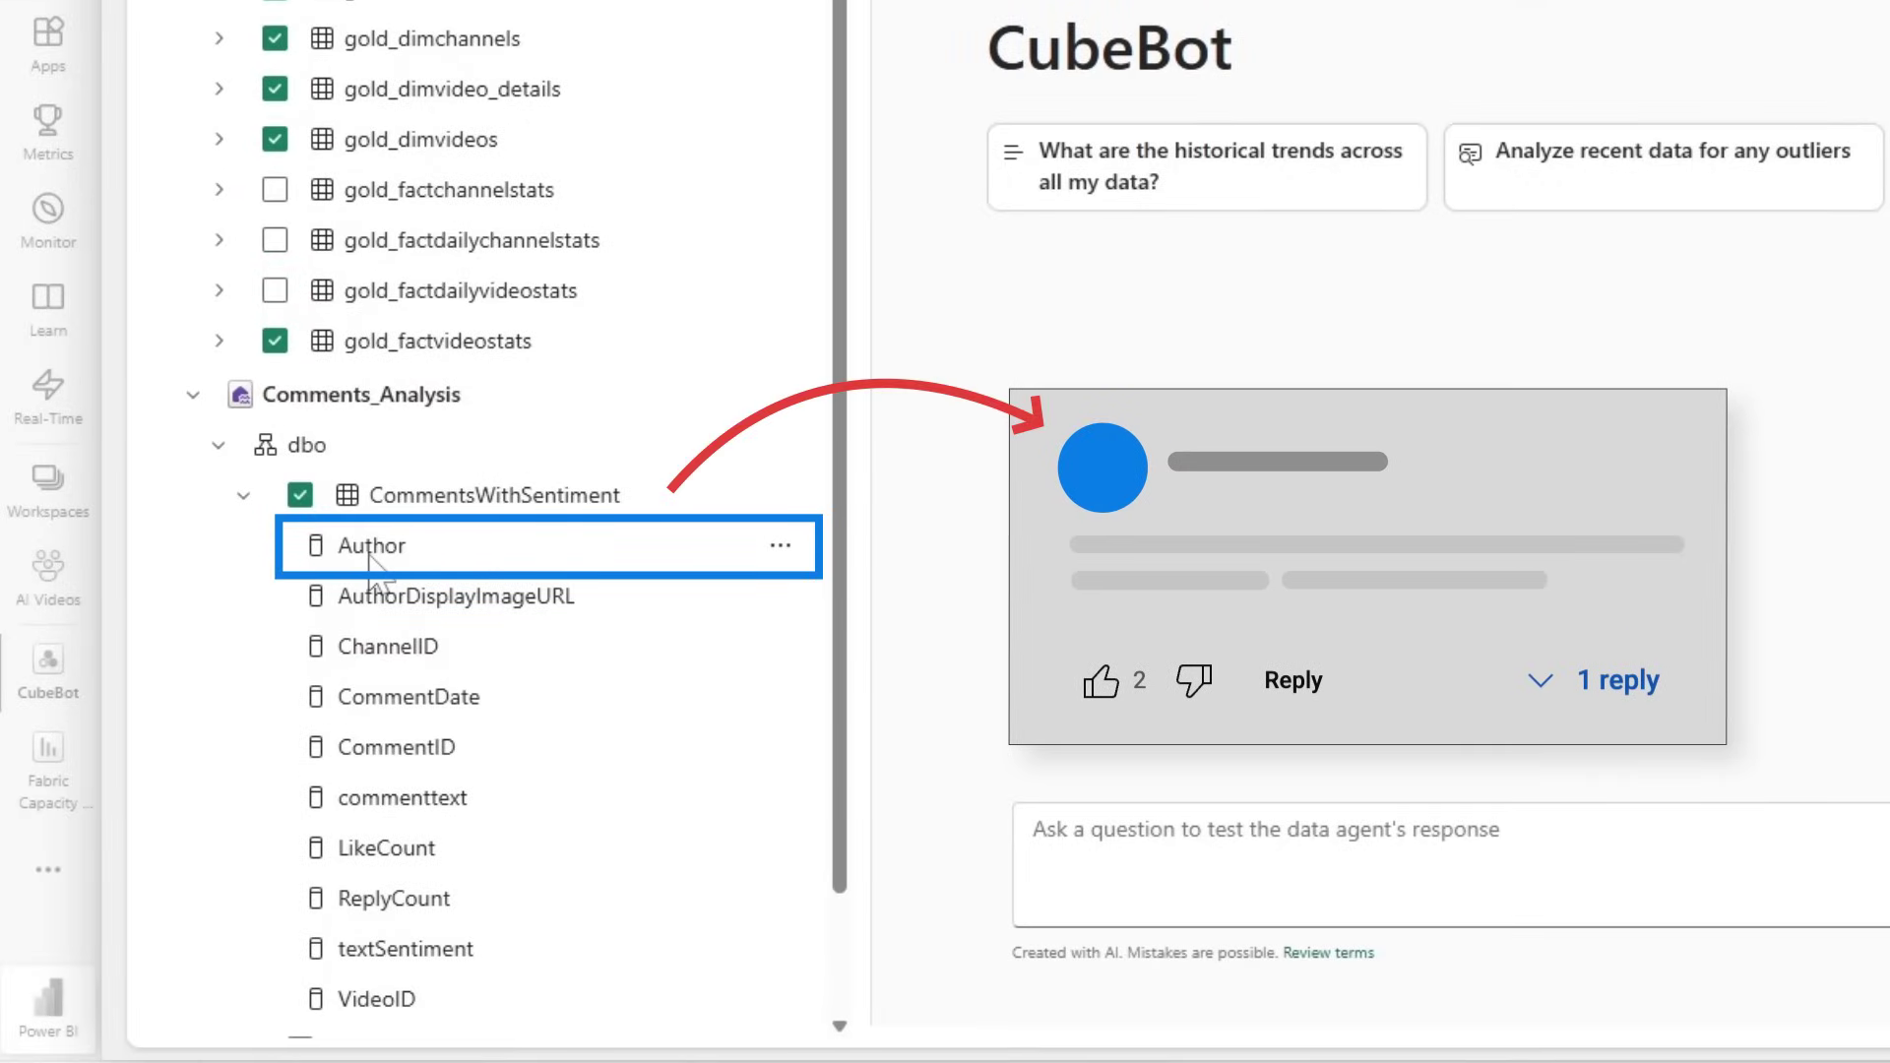
scroll(423, 689, "down", 2)
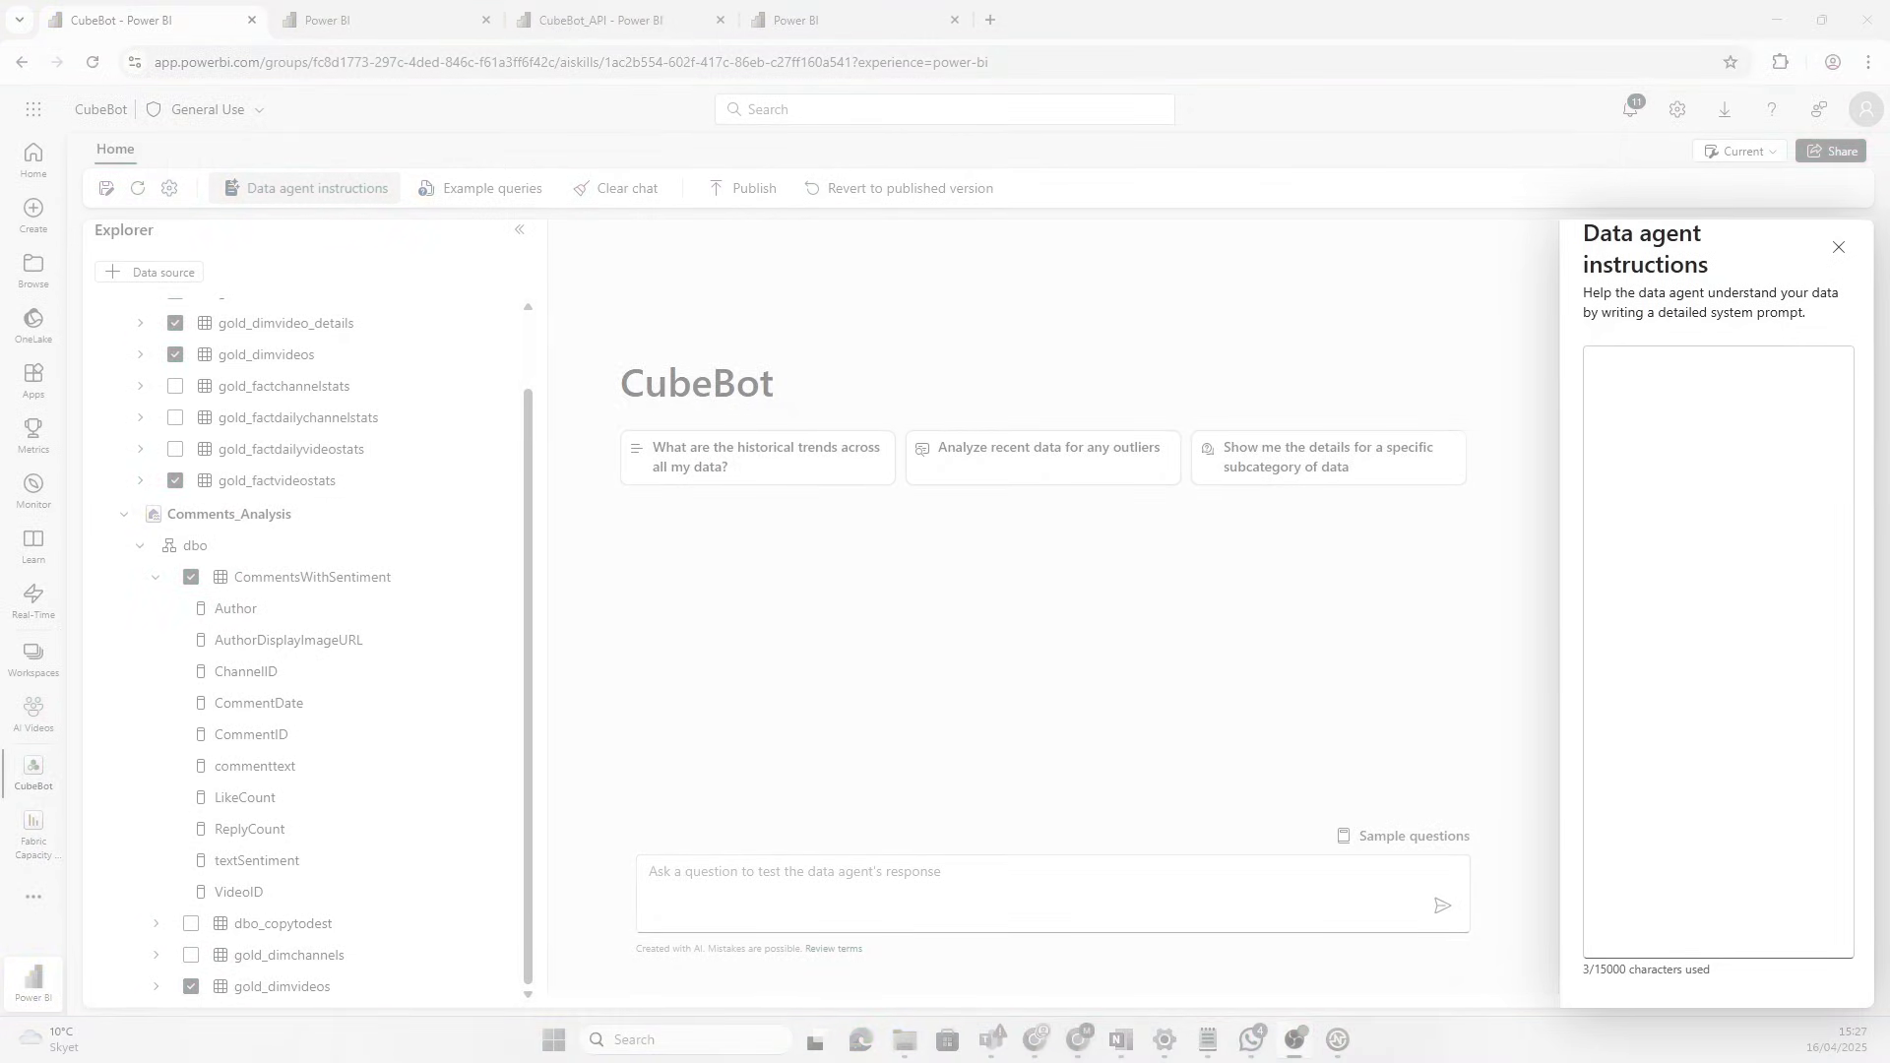
scroll(207, 353, "up", 1)
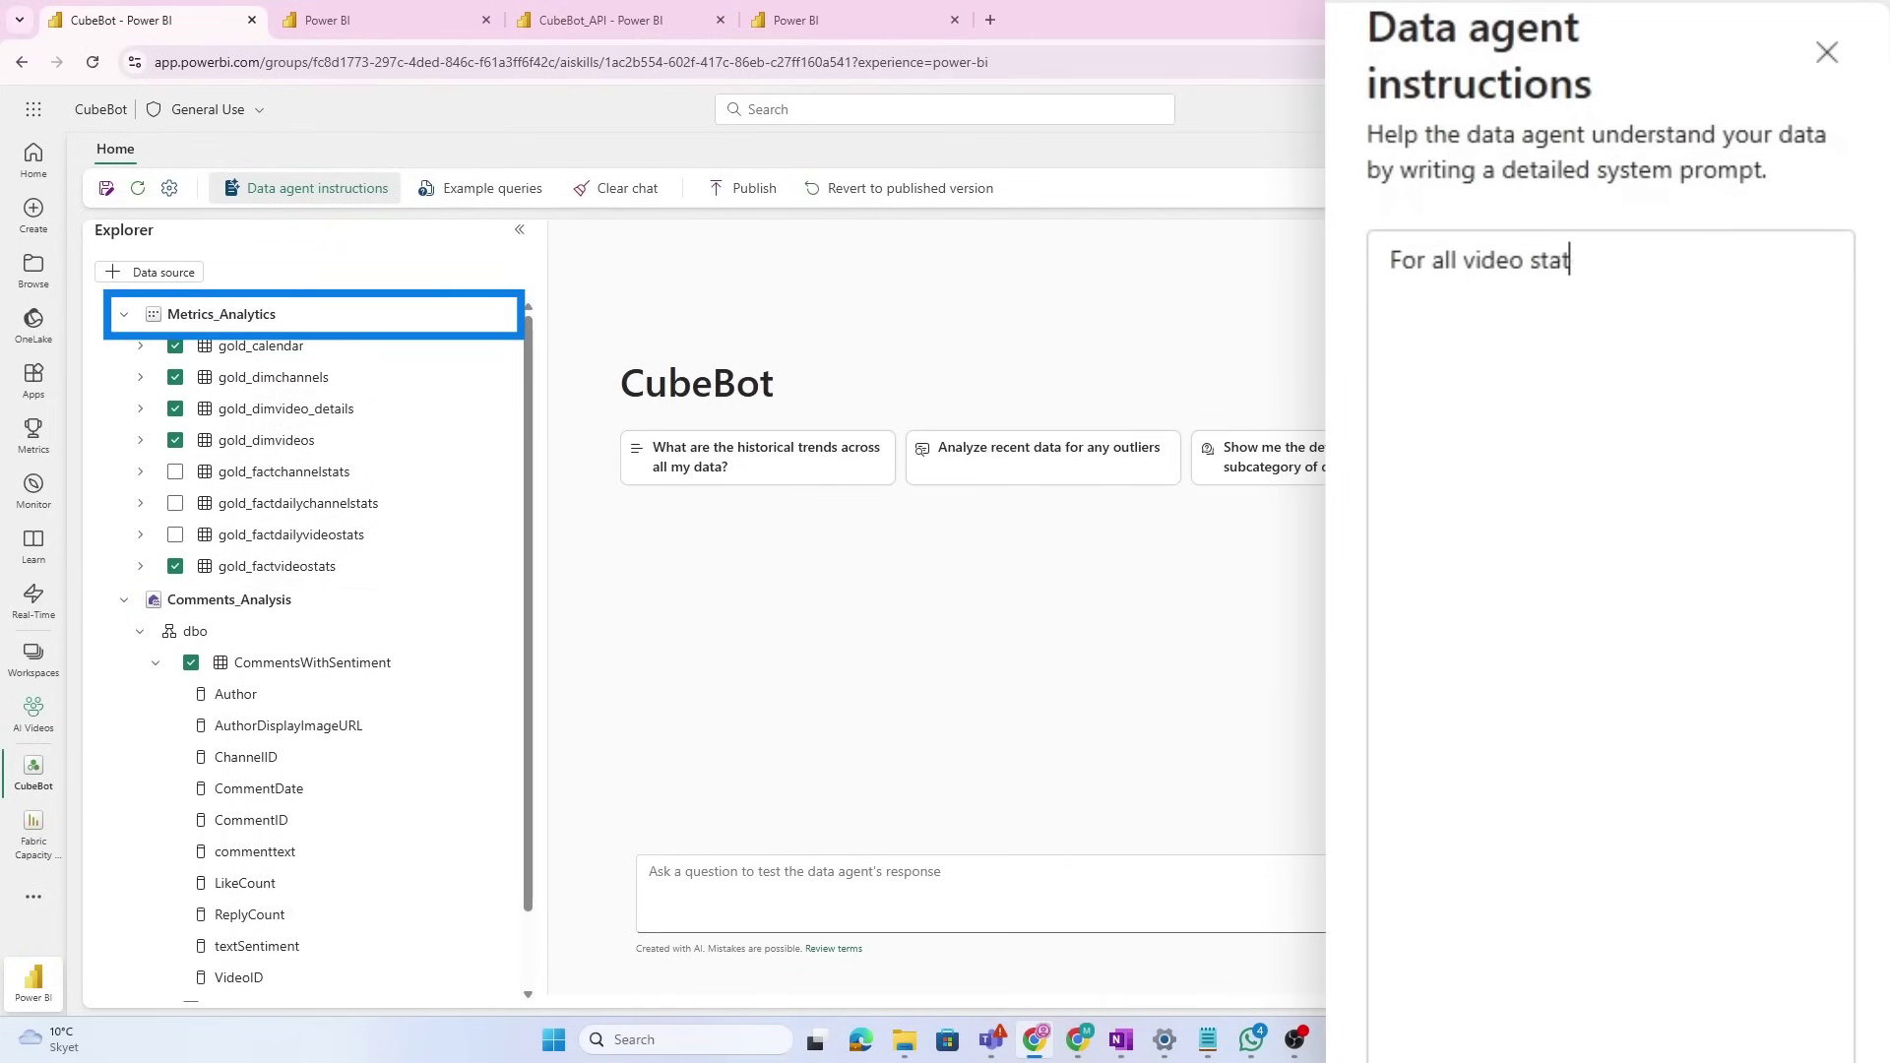
Instruct that questions on likes and views use the Metrics_Analytics semantic model, fixing typos
key("BackSpace")
type("tions like number on like")
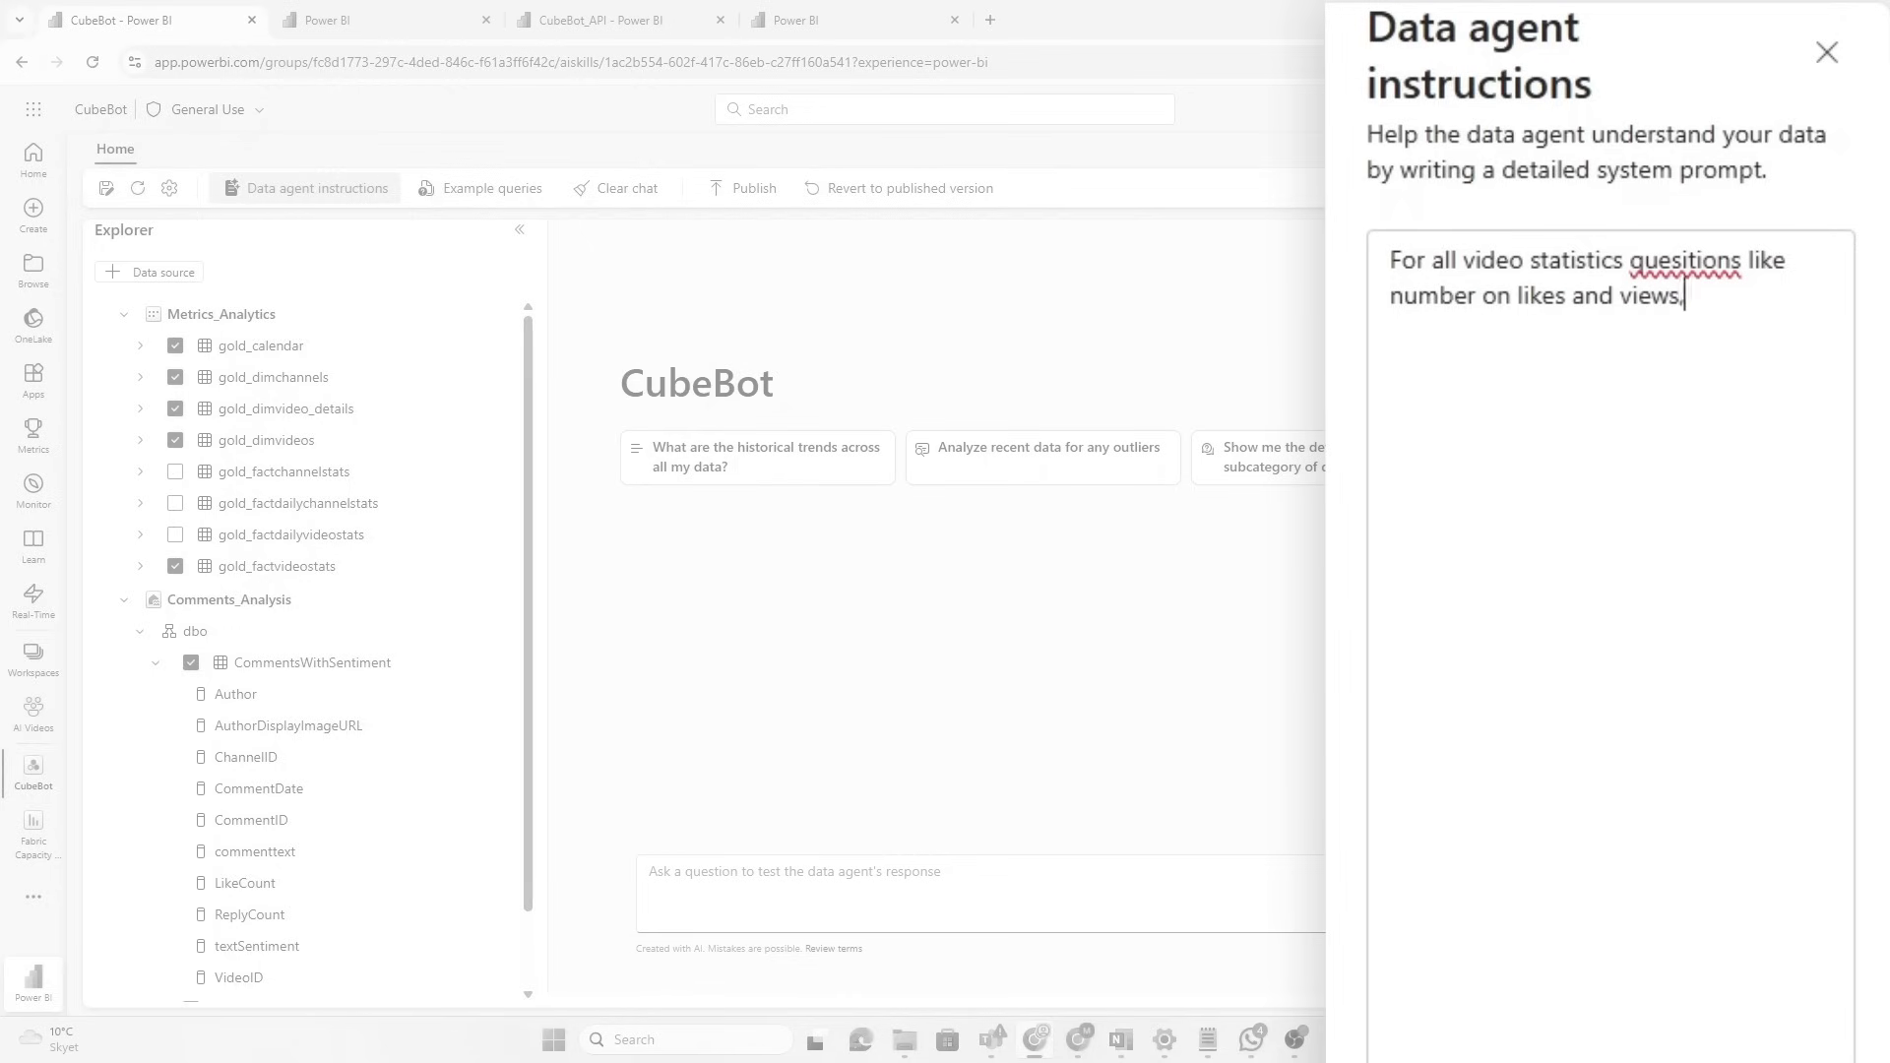
type("s and views, use Metrick_analy")
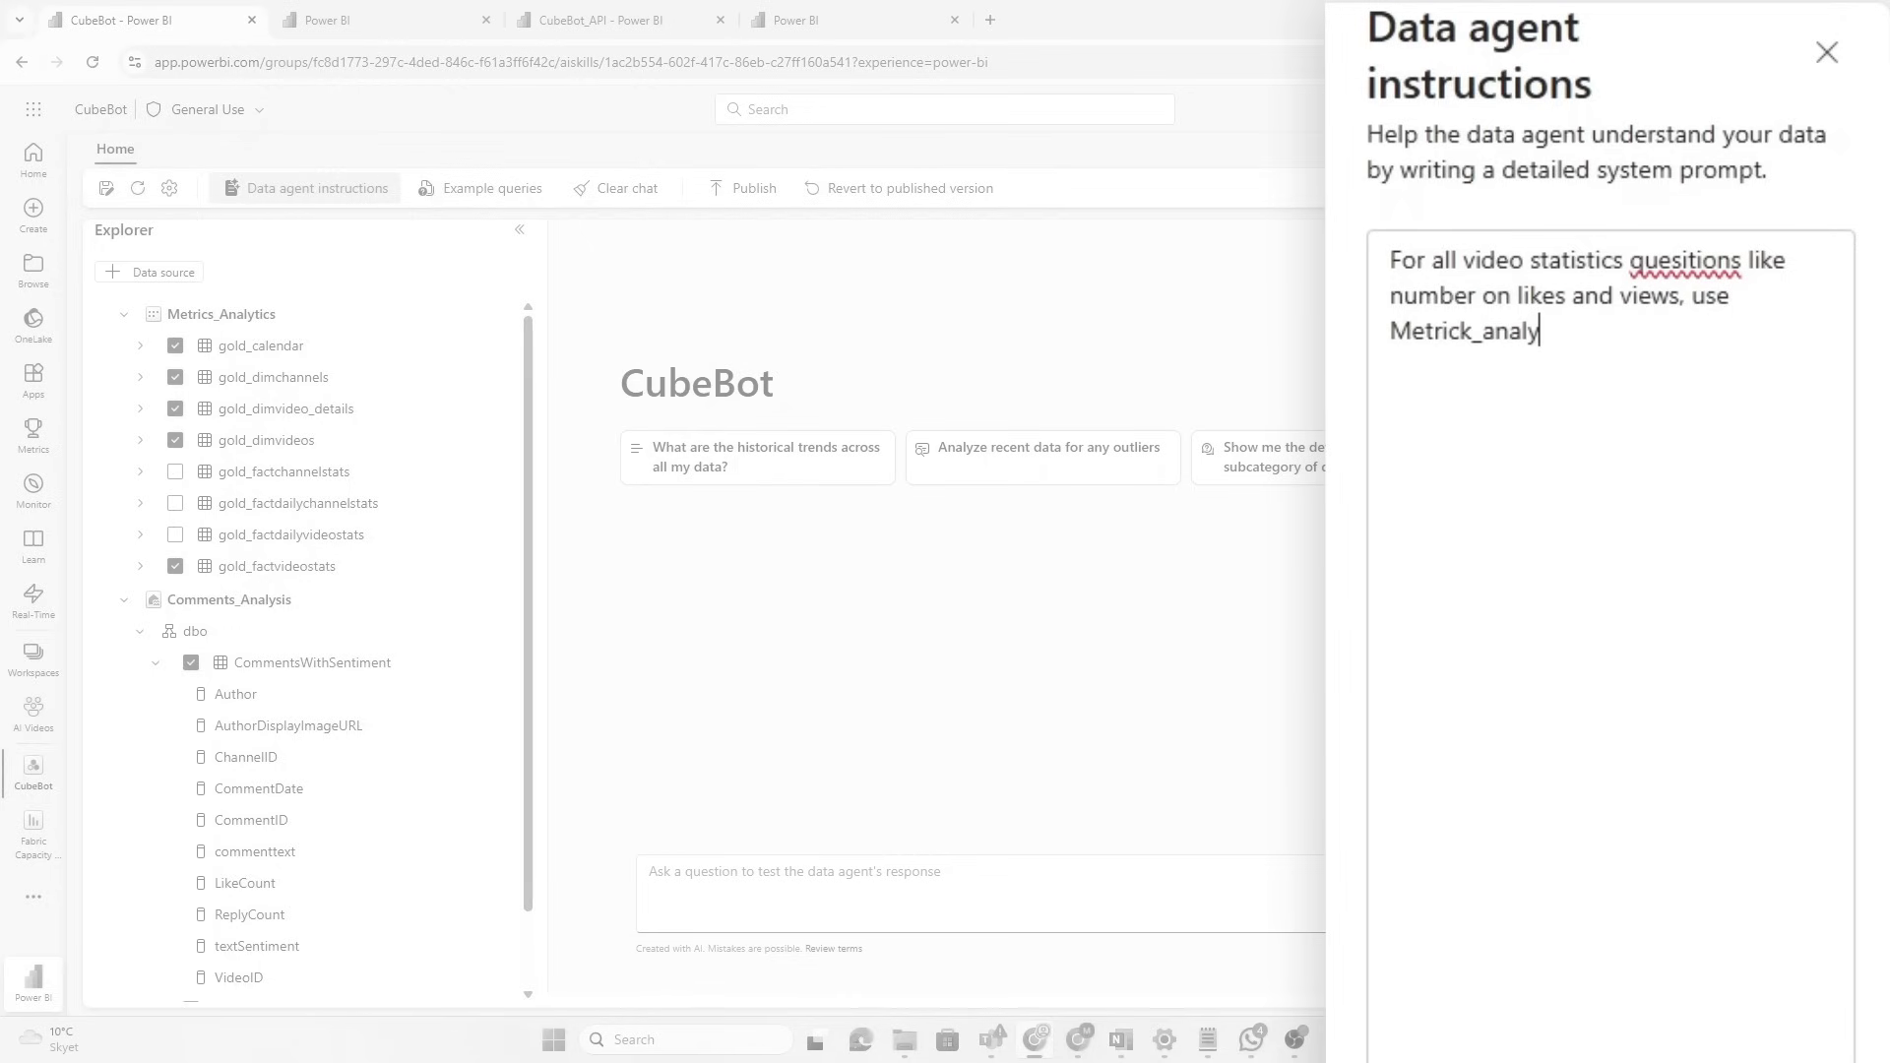
key("Delete")
left_click(1473, 331)
key("BackSpace")
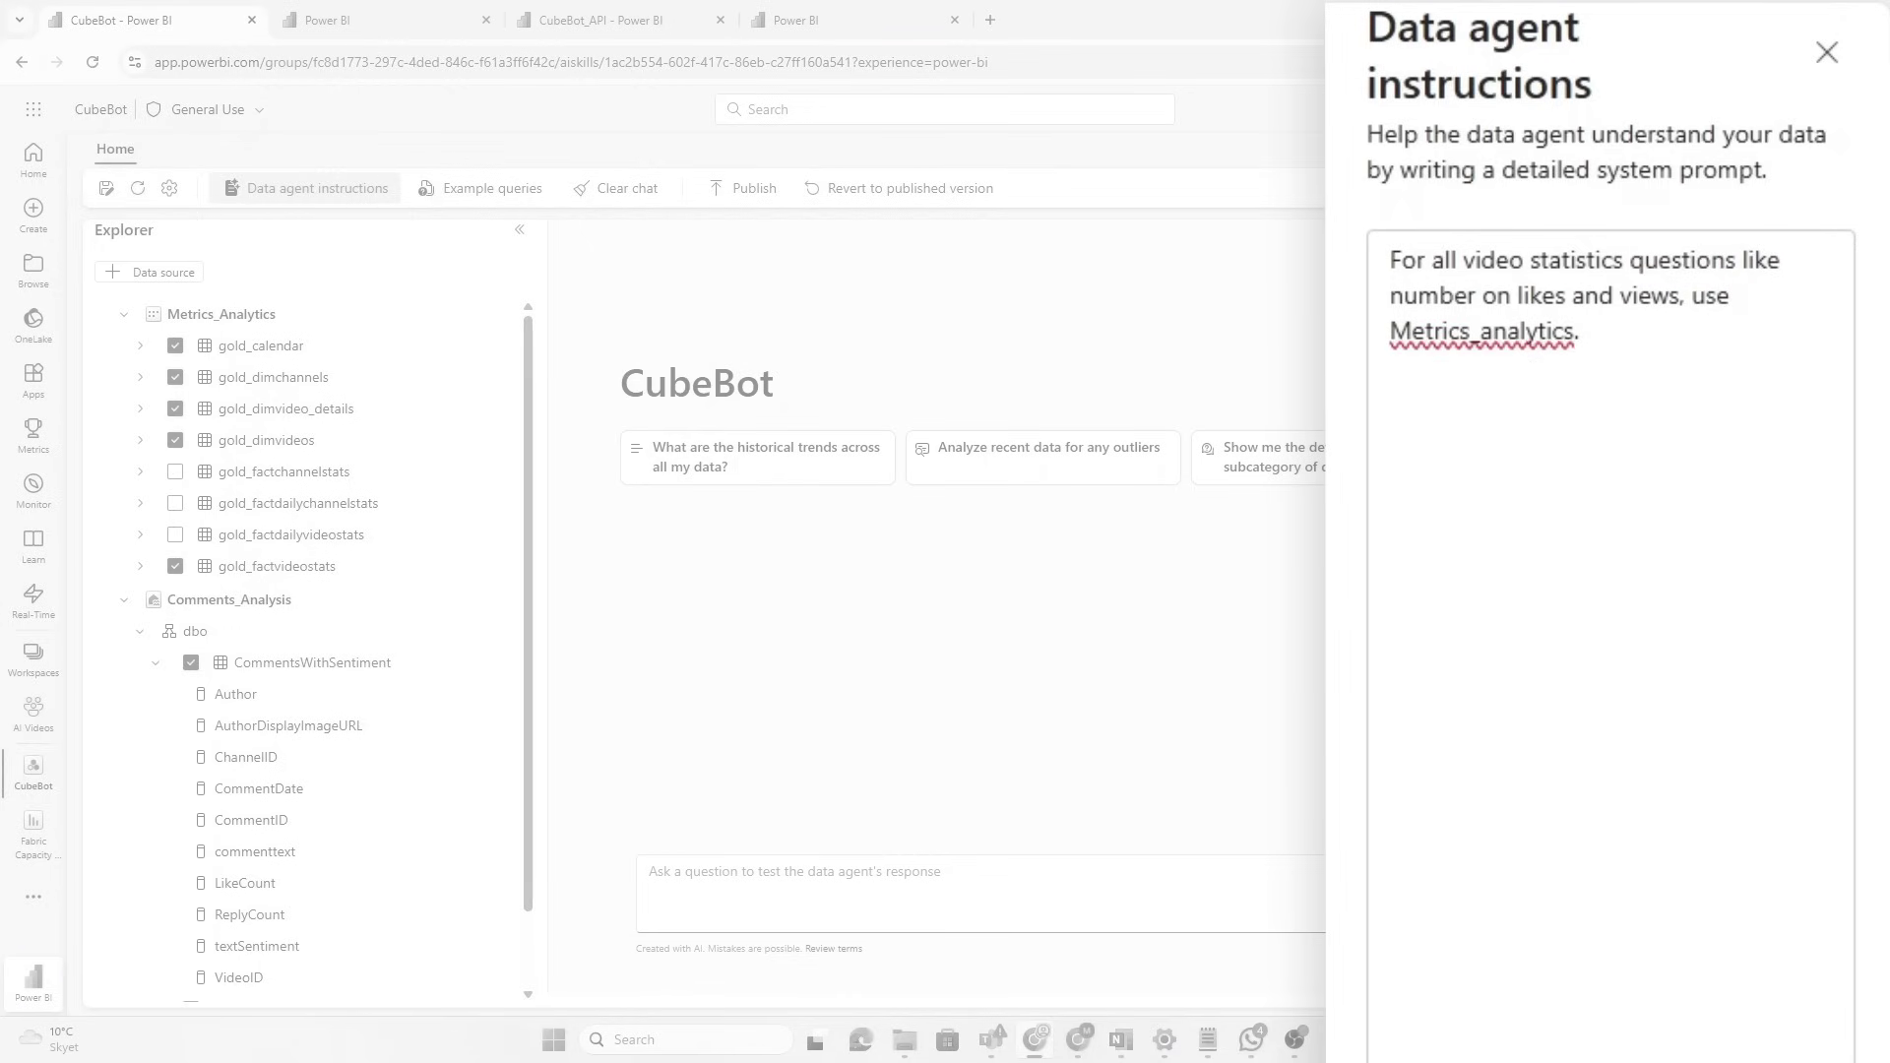
left_click(1485, 331)
key("BackSpace")
type("A")
left_click(1576, 331)
type("semantic model")
Add a paragraph defining LikeCount, ReplyCount, textSentiment, Author and Hosts for Comments_Analysis
key("End")
key("Return")
key("Return")
key("Return")
type("LikeCount is the count of likes on one comment. ReplyCount is the number of replies on one comment.")
key("Return")
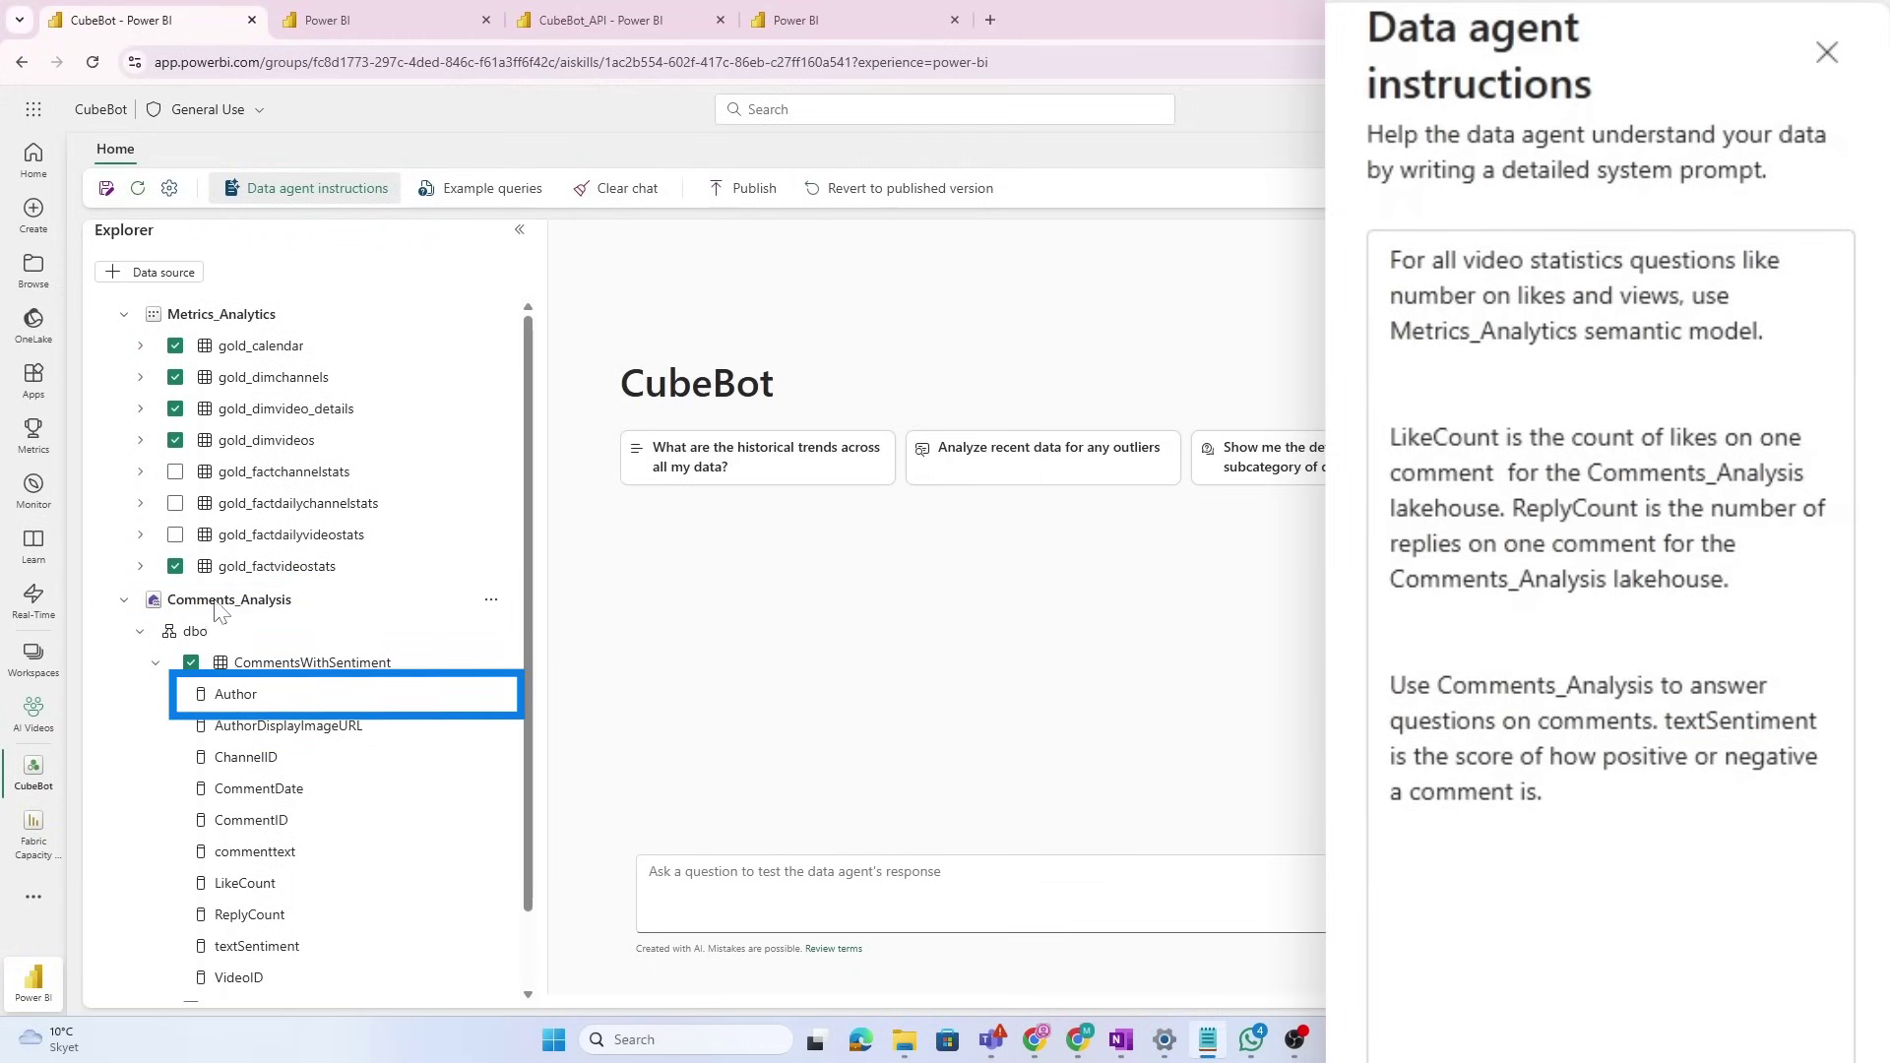
left_click(141, 441)
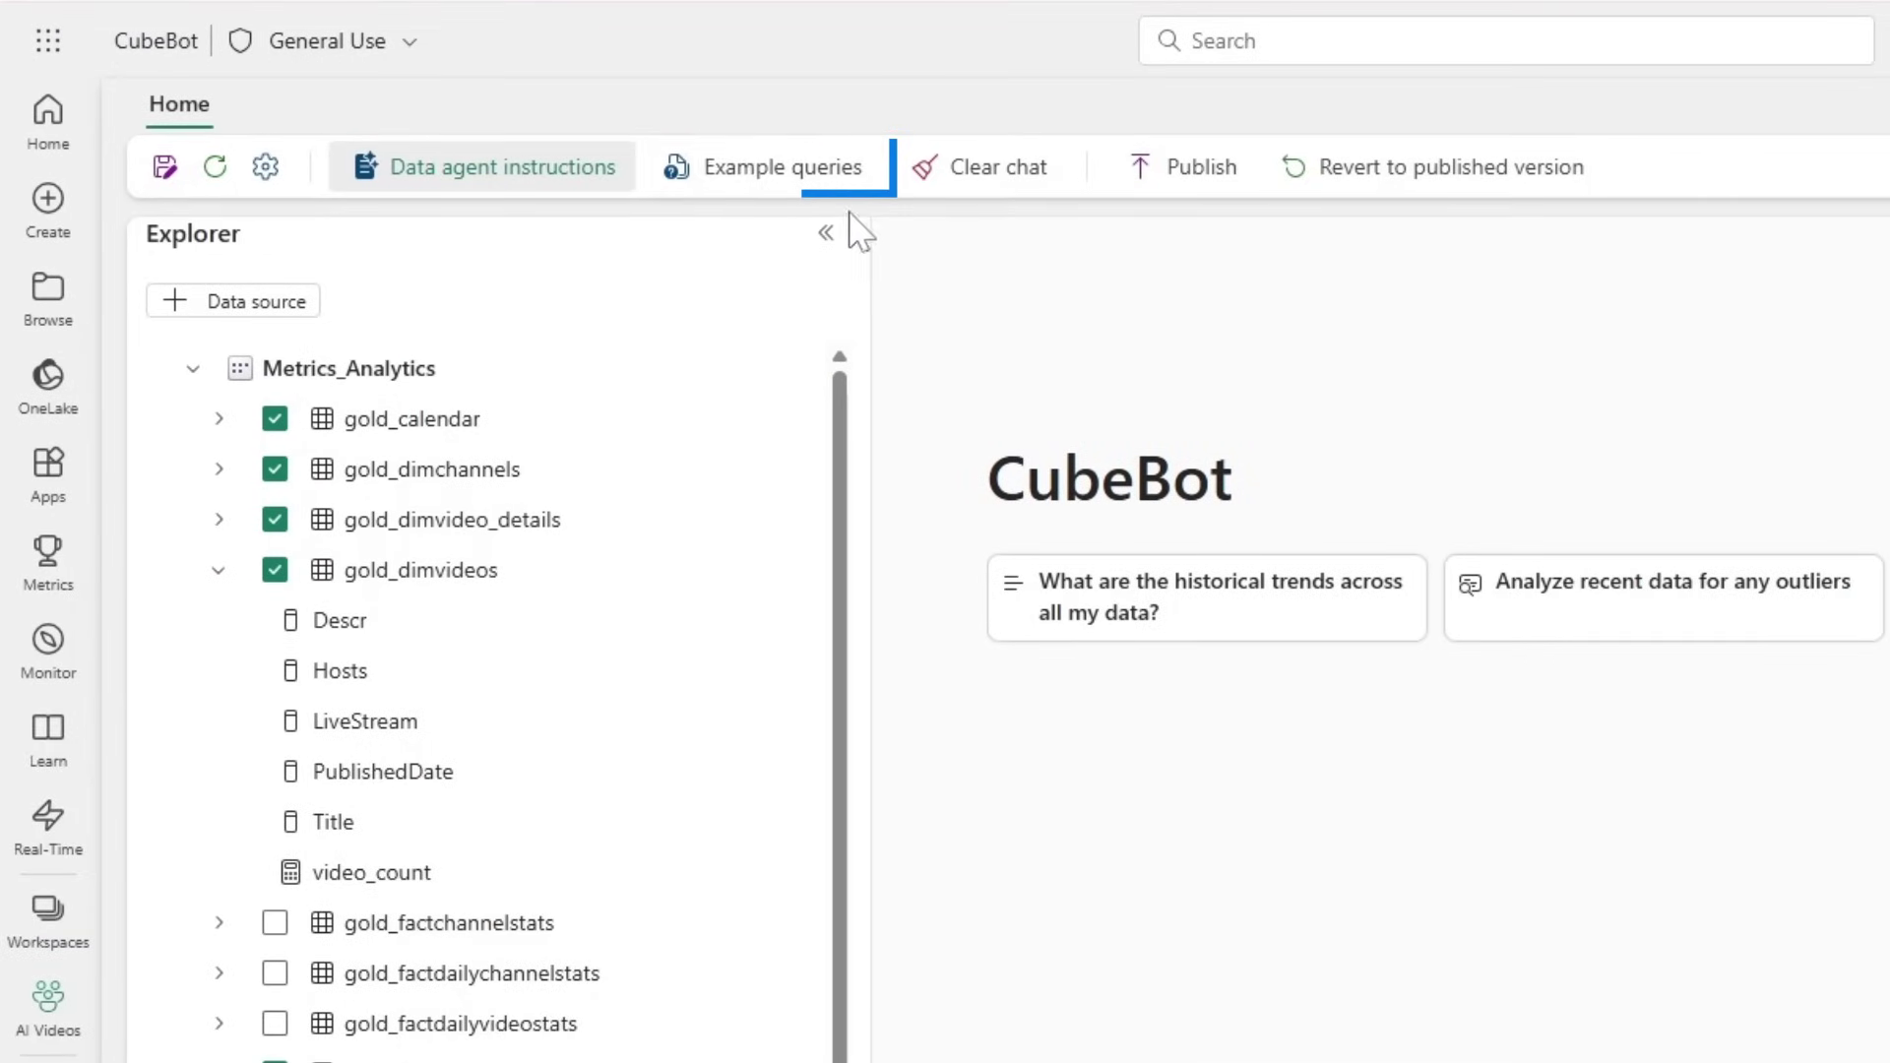
Add a Comments_Analysis example question asking which host is most popular by average sentiment score
left_click(744, 187)
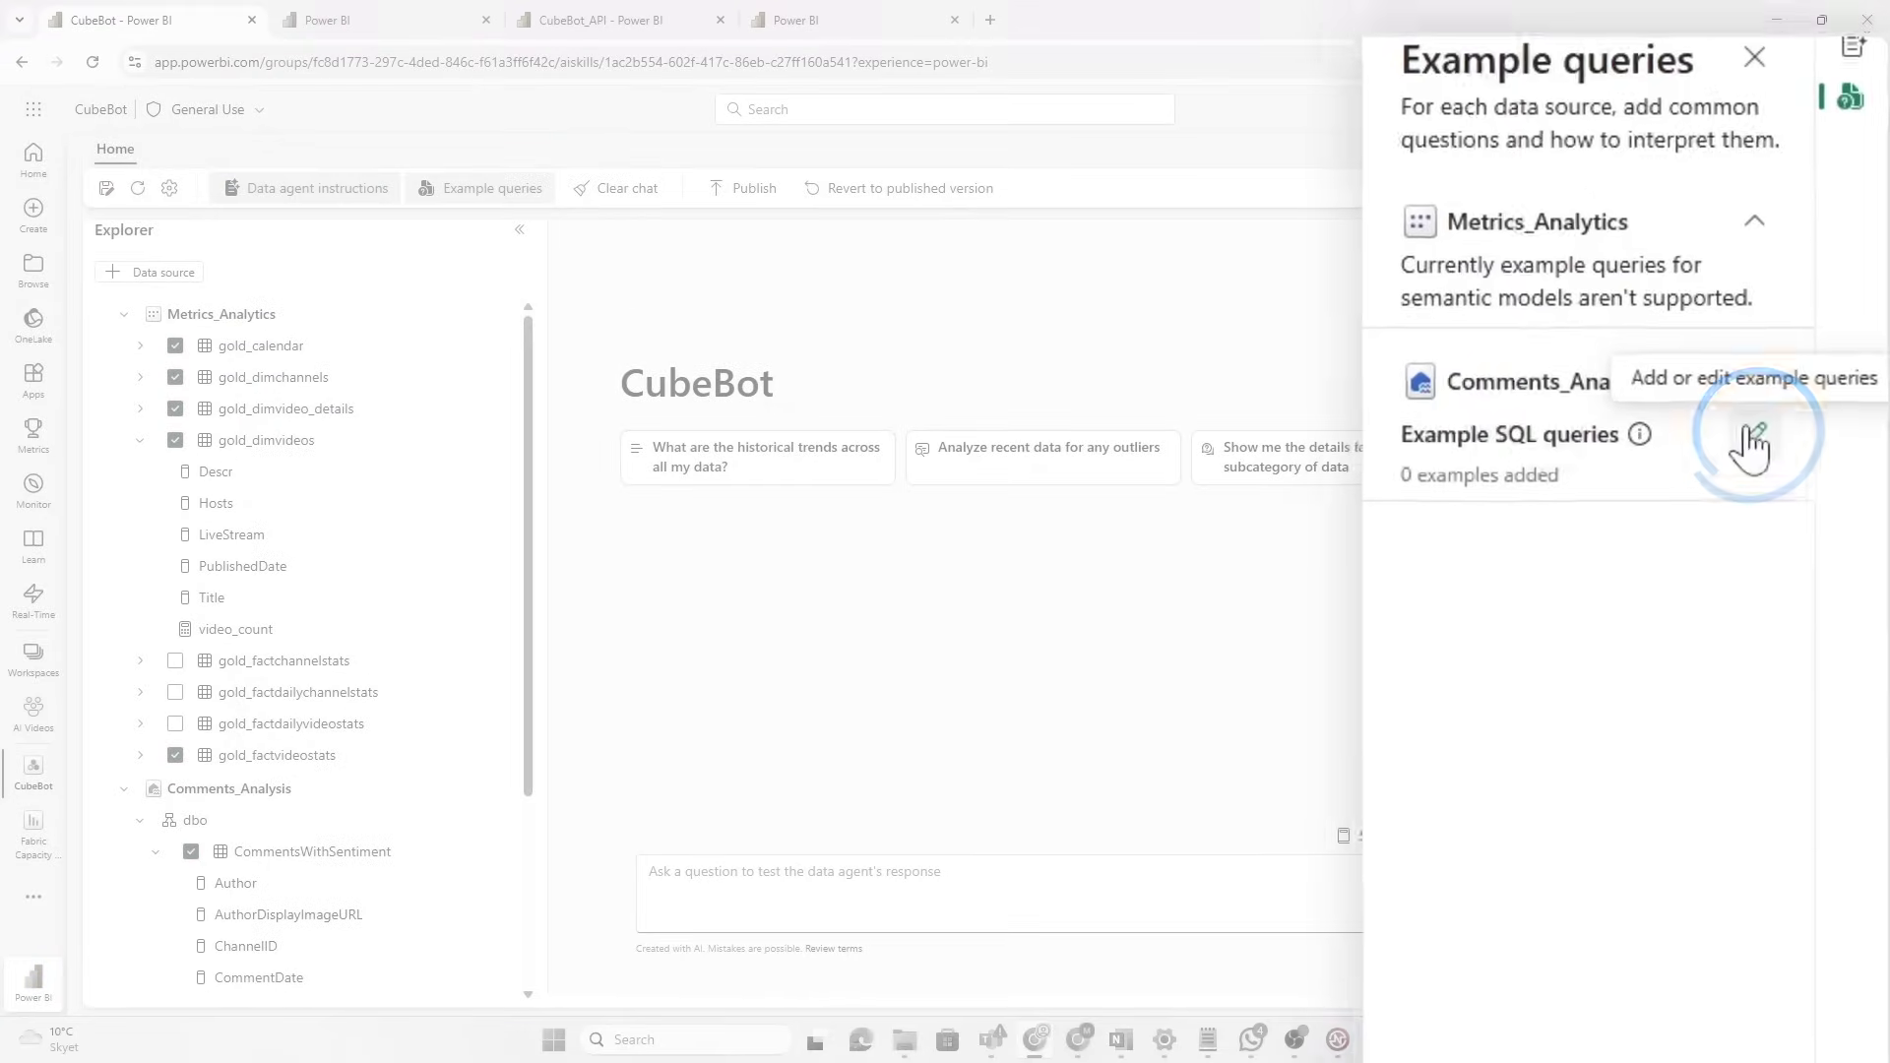
left_click(1790, 455)
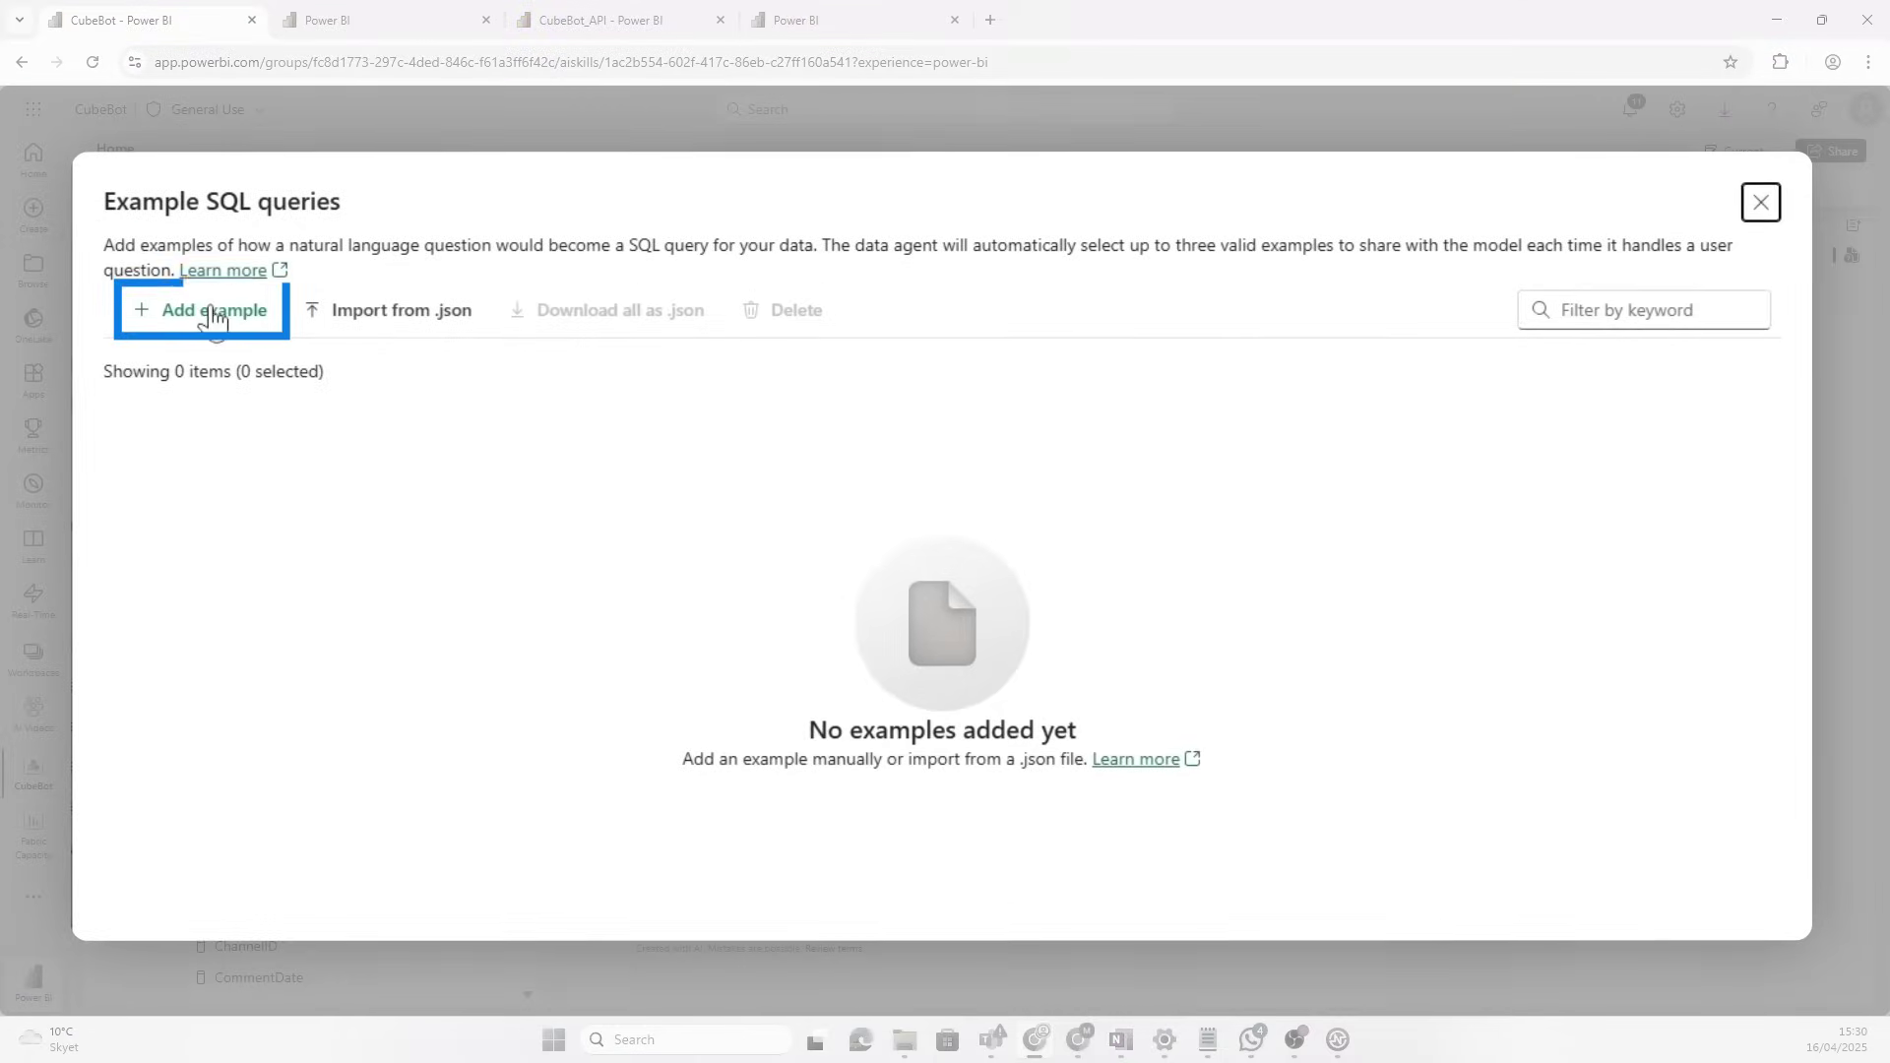
left_click(202, 309)
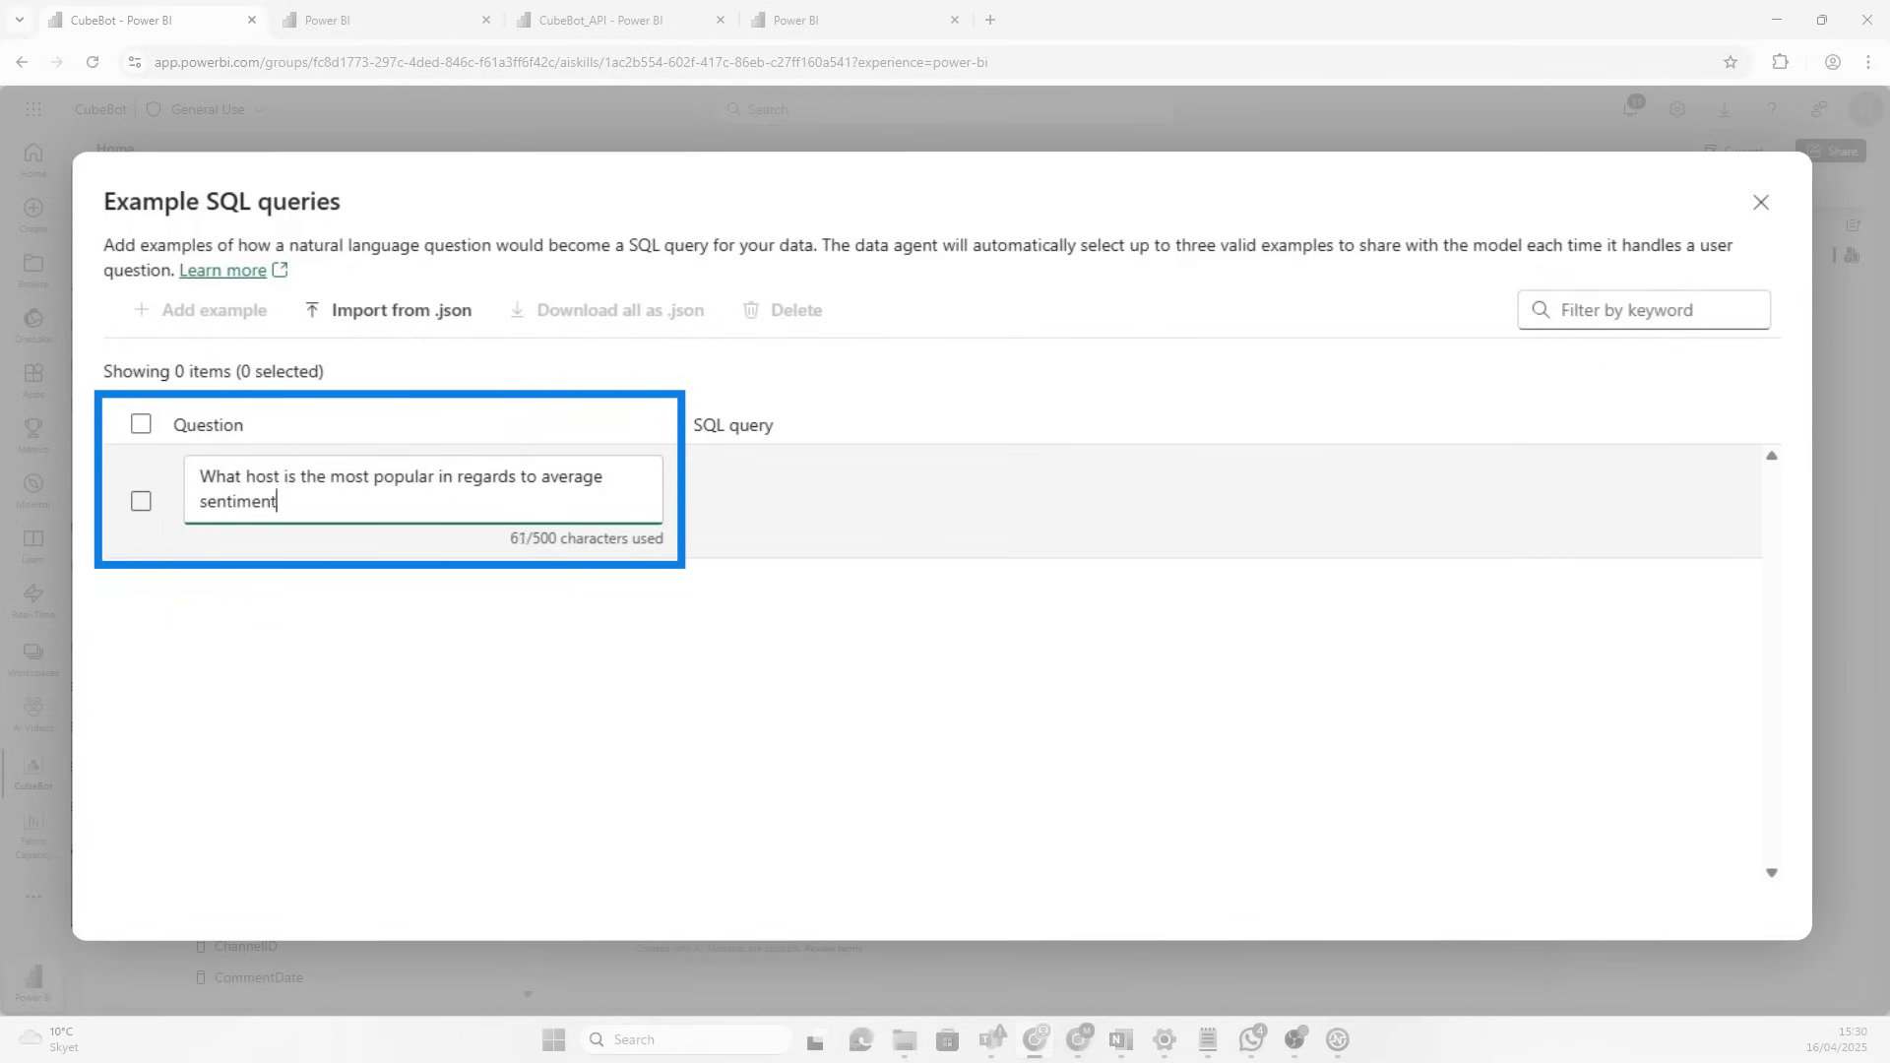
type("score?")
left_click(1211, 497)
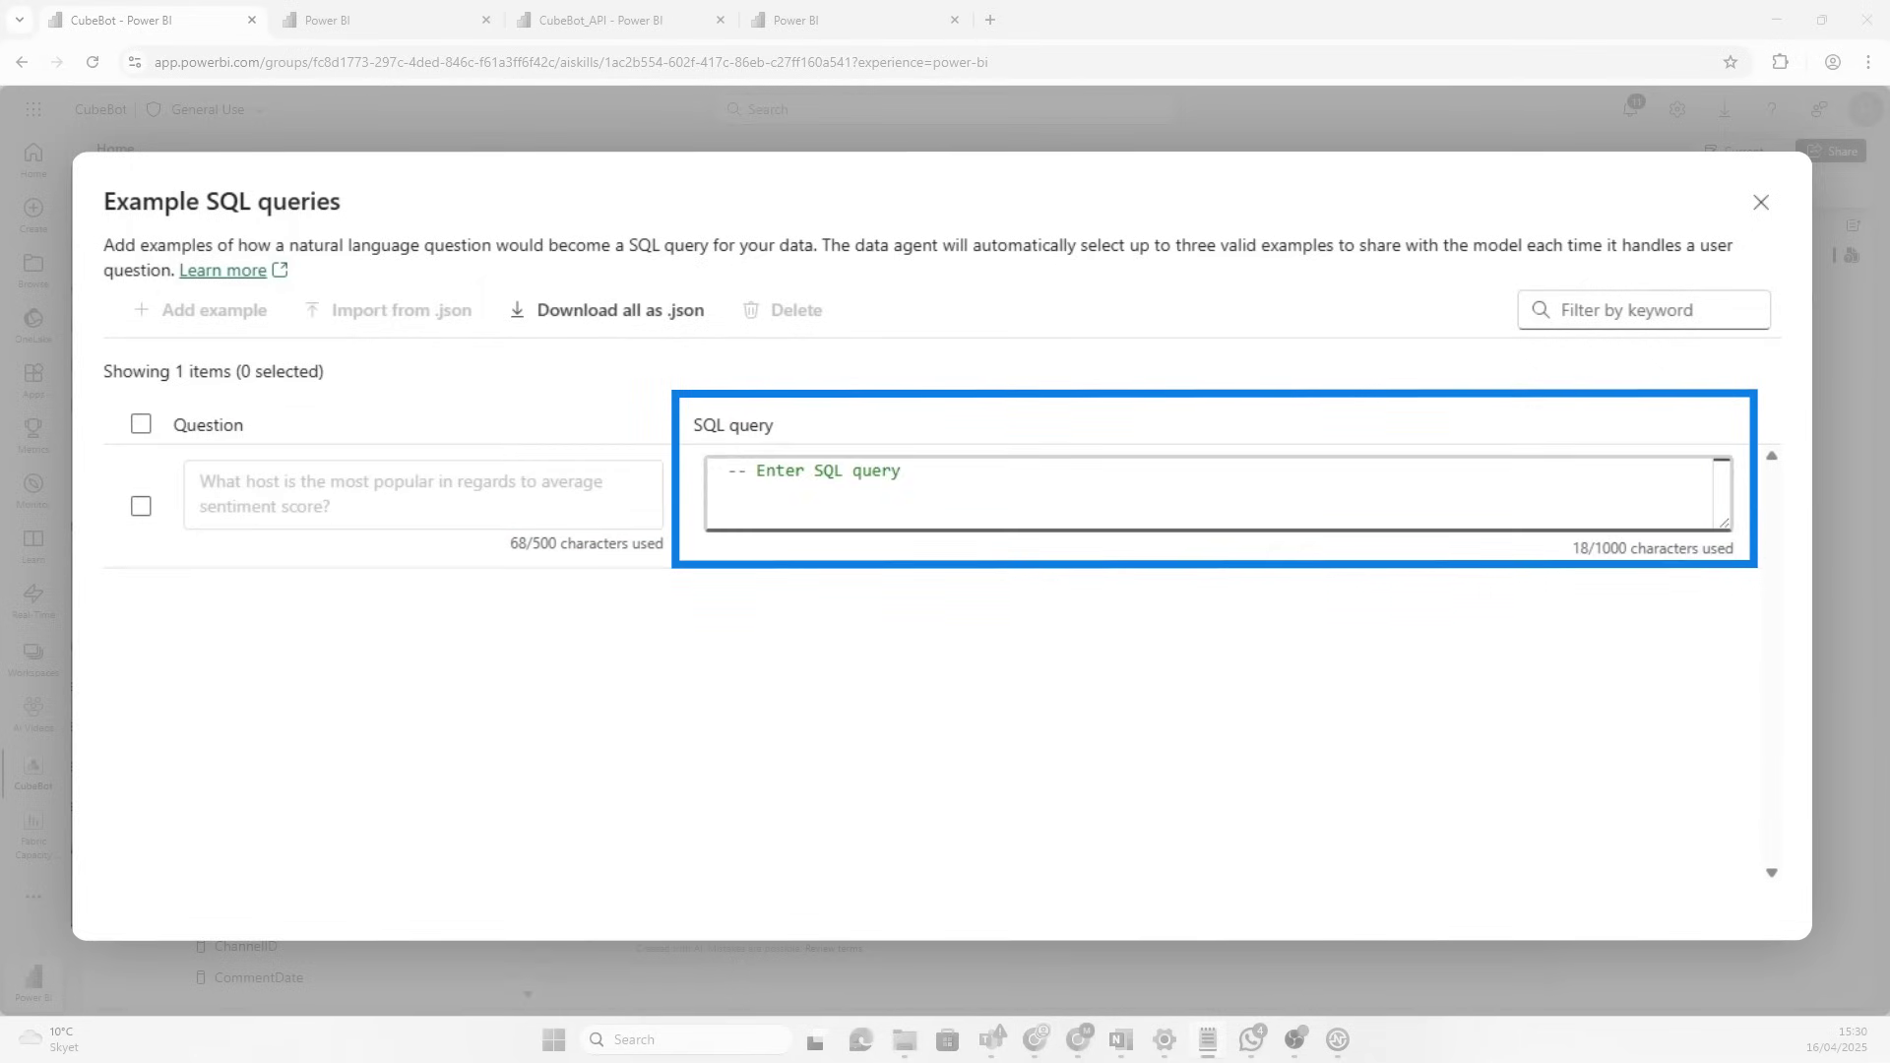
Paste the SQL query ranking hosts by average sentiment and validate the example
left_click_drag(904, 471, 421, 590)
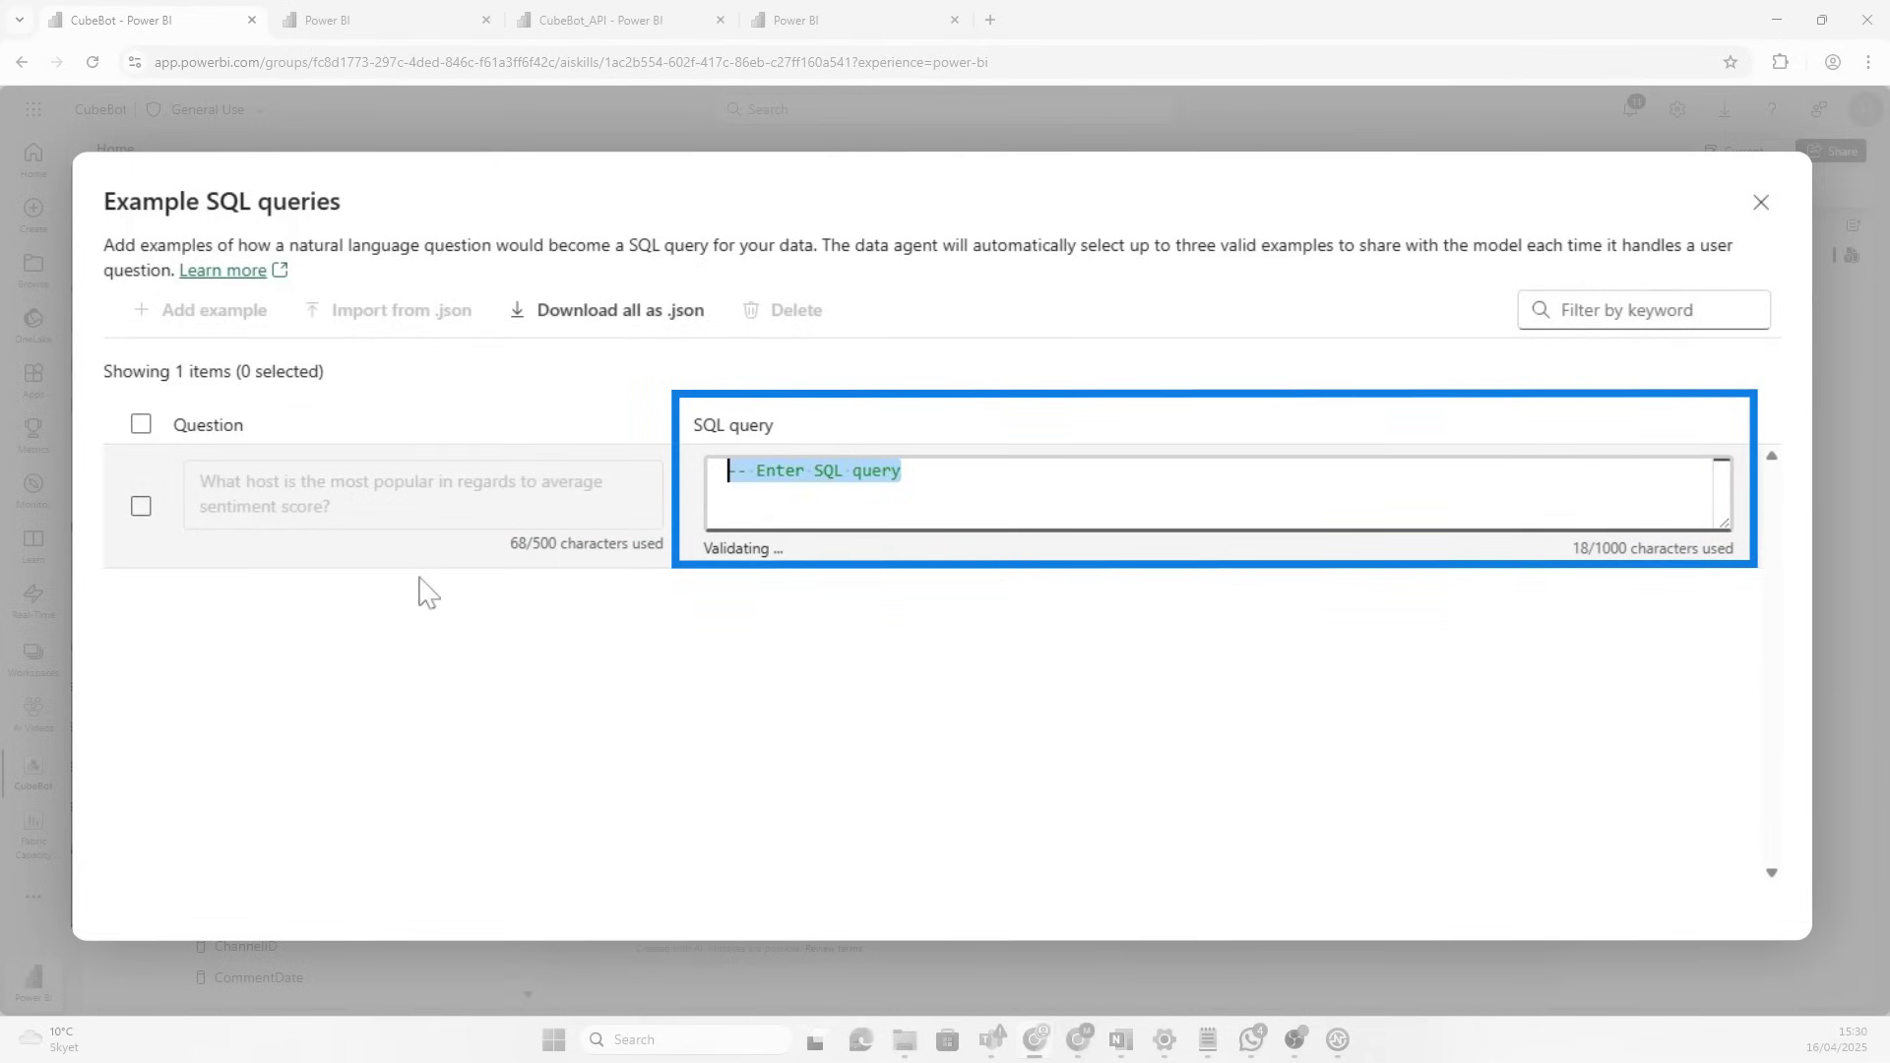
key("ctrl+v")
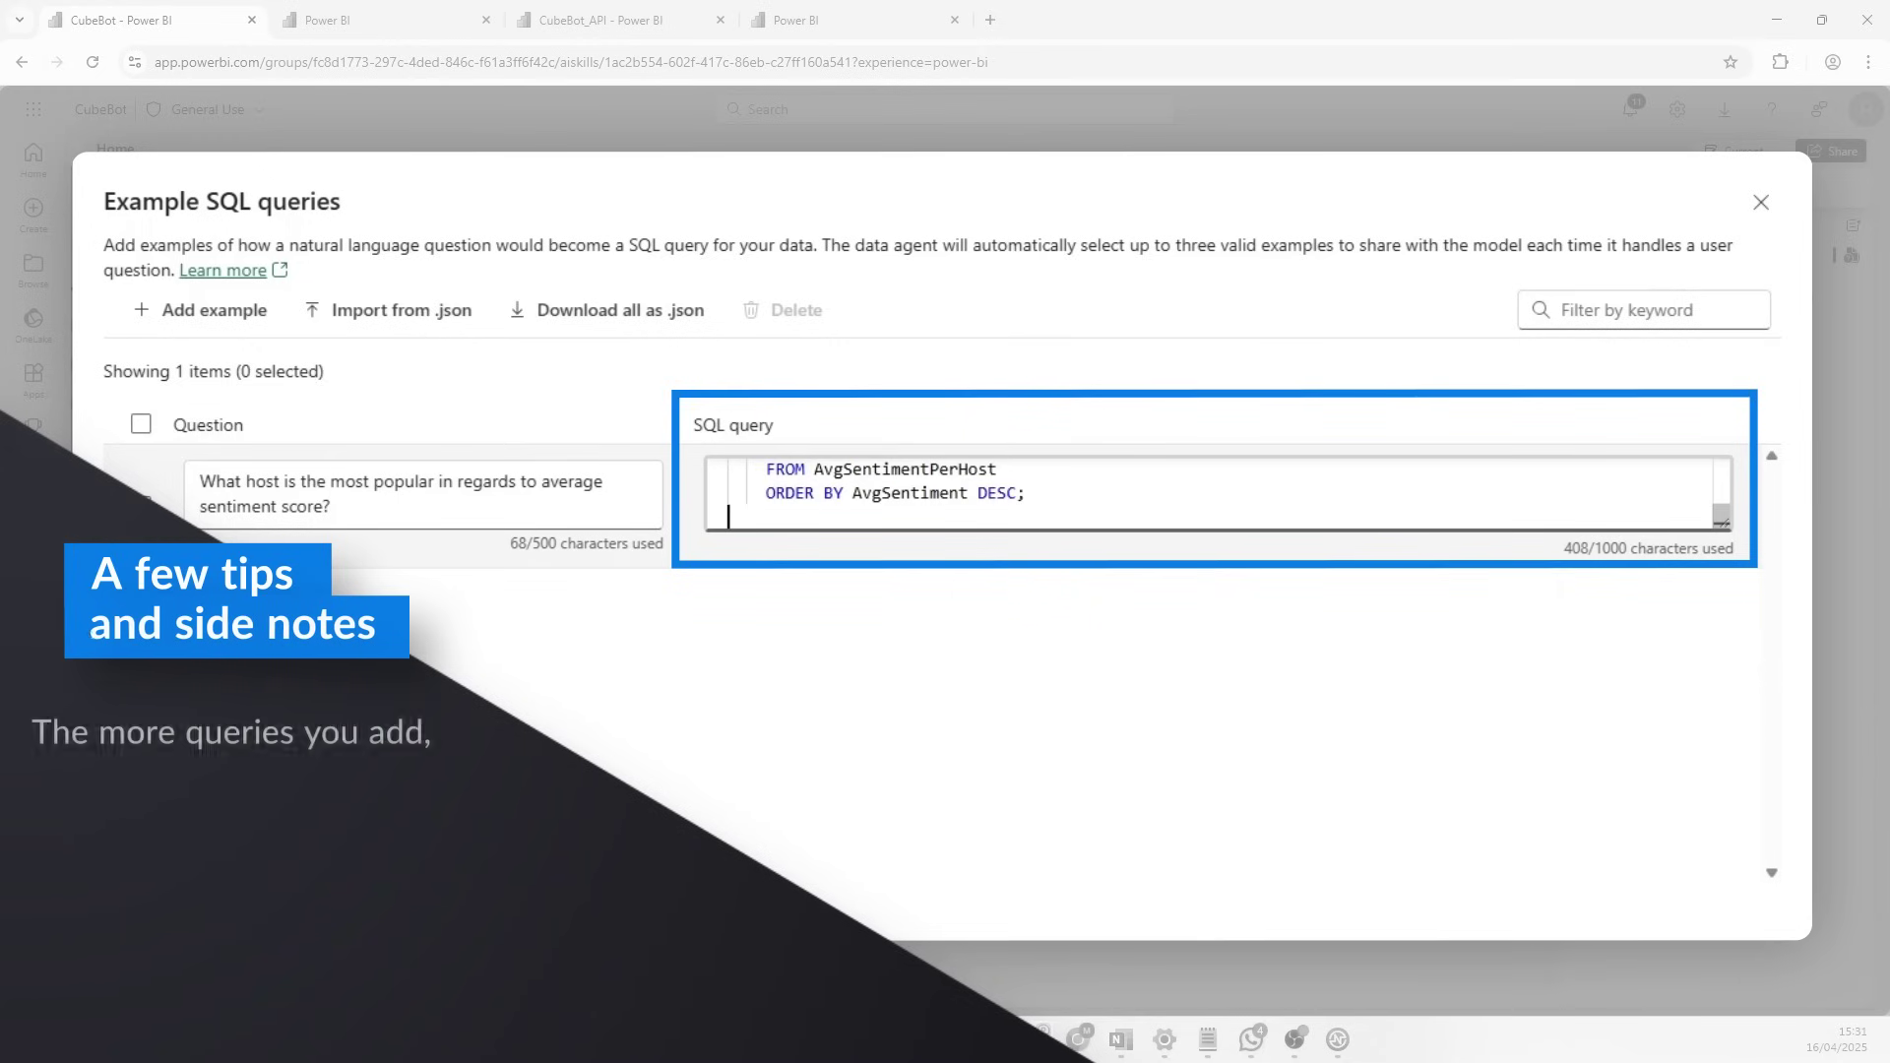
scroll(988, 492, "up", 1)
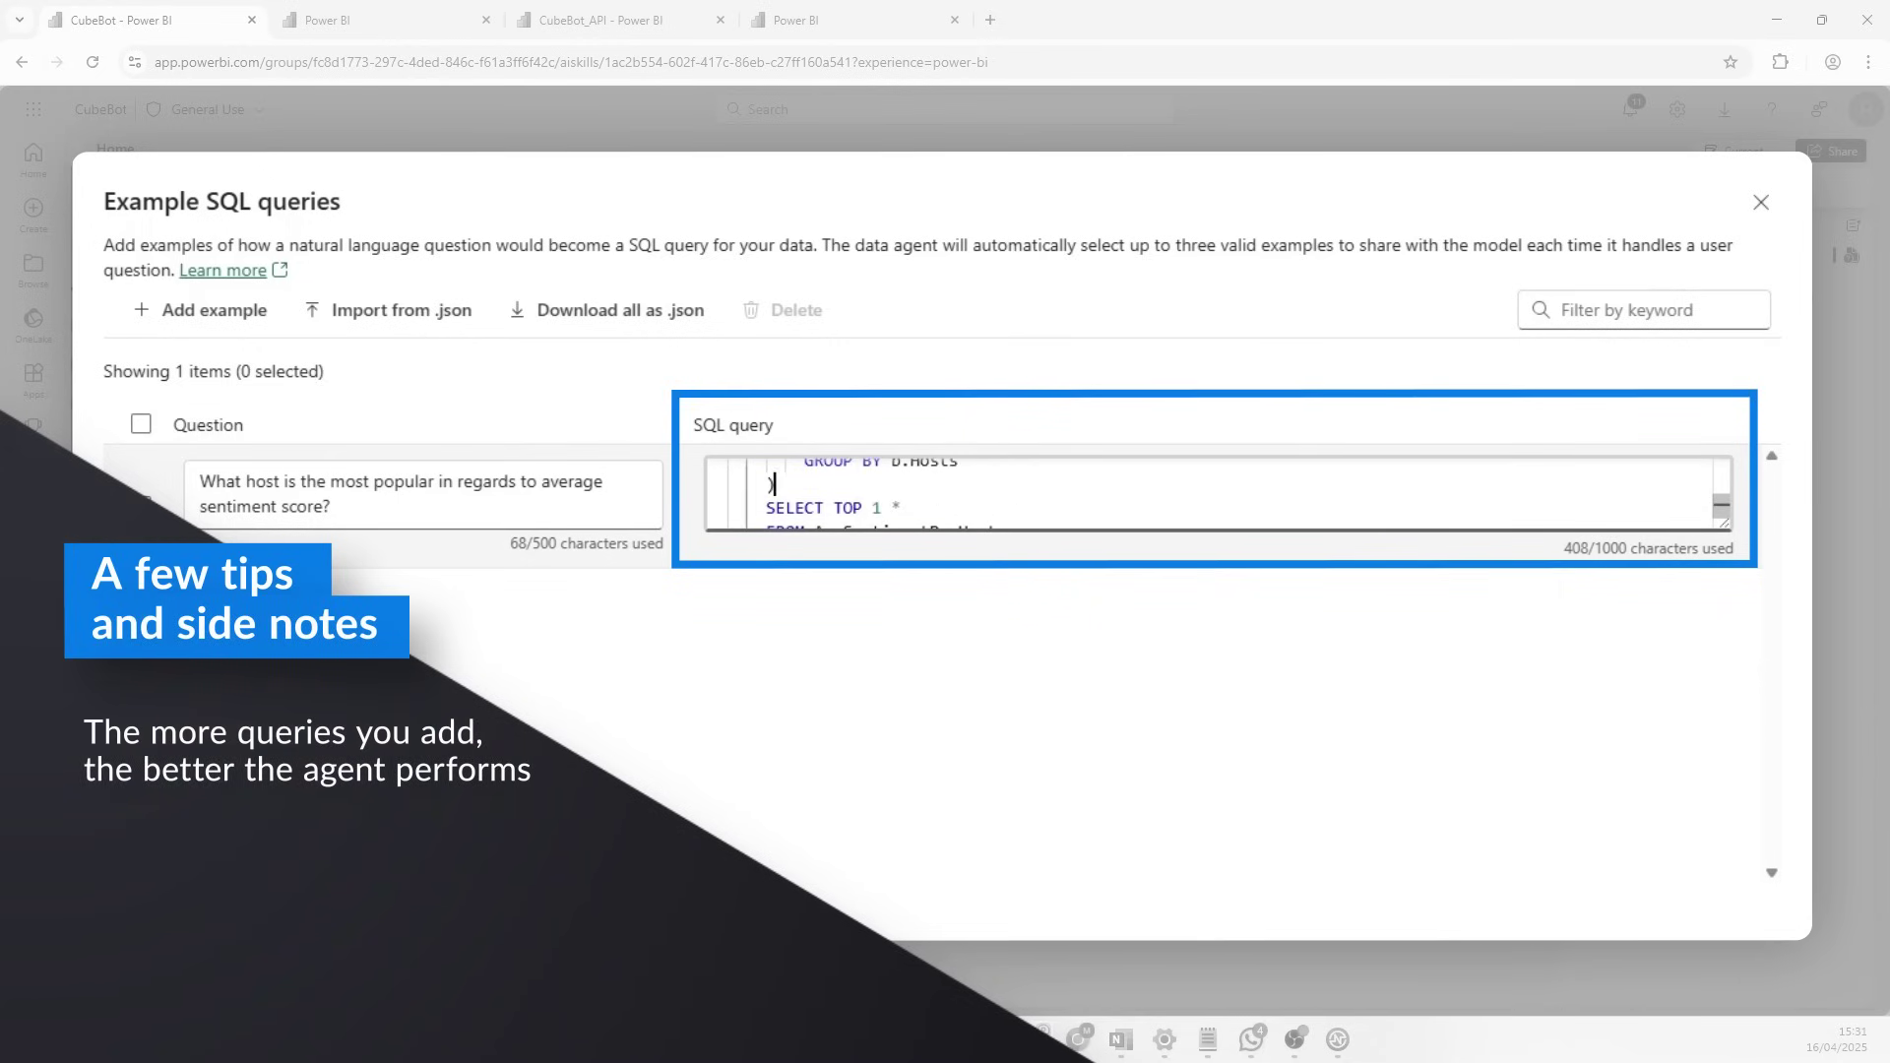
scroll(987, 492, "up", 5)
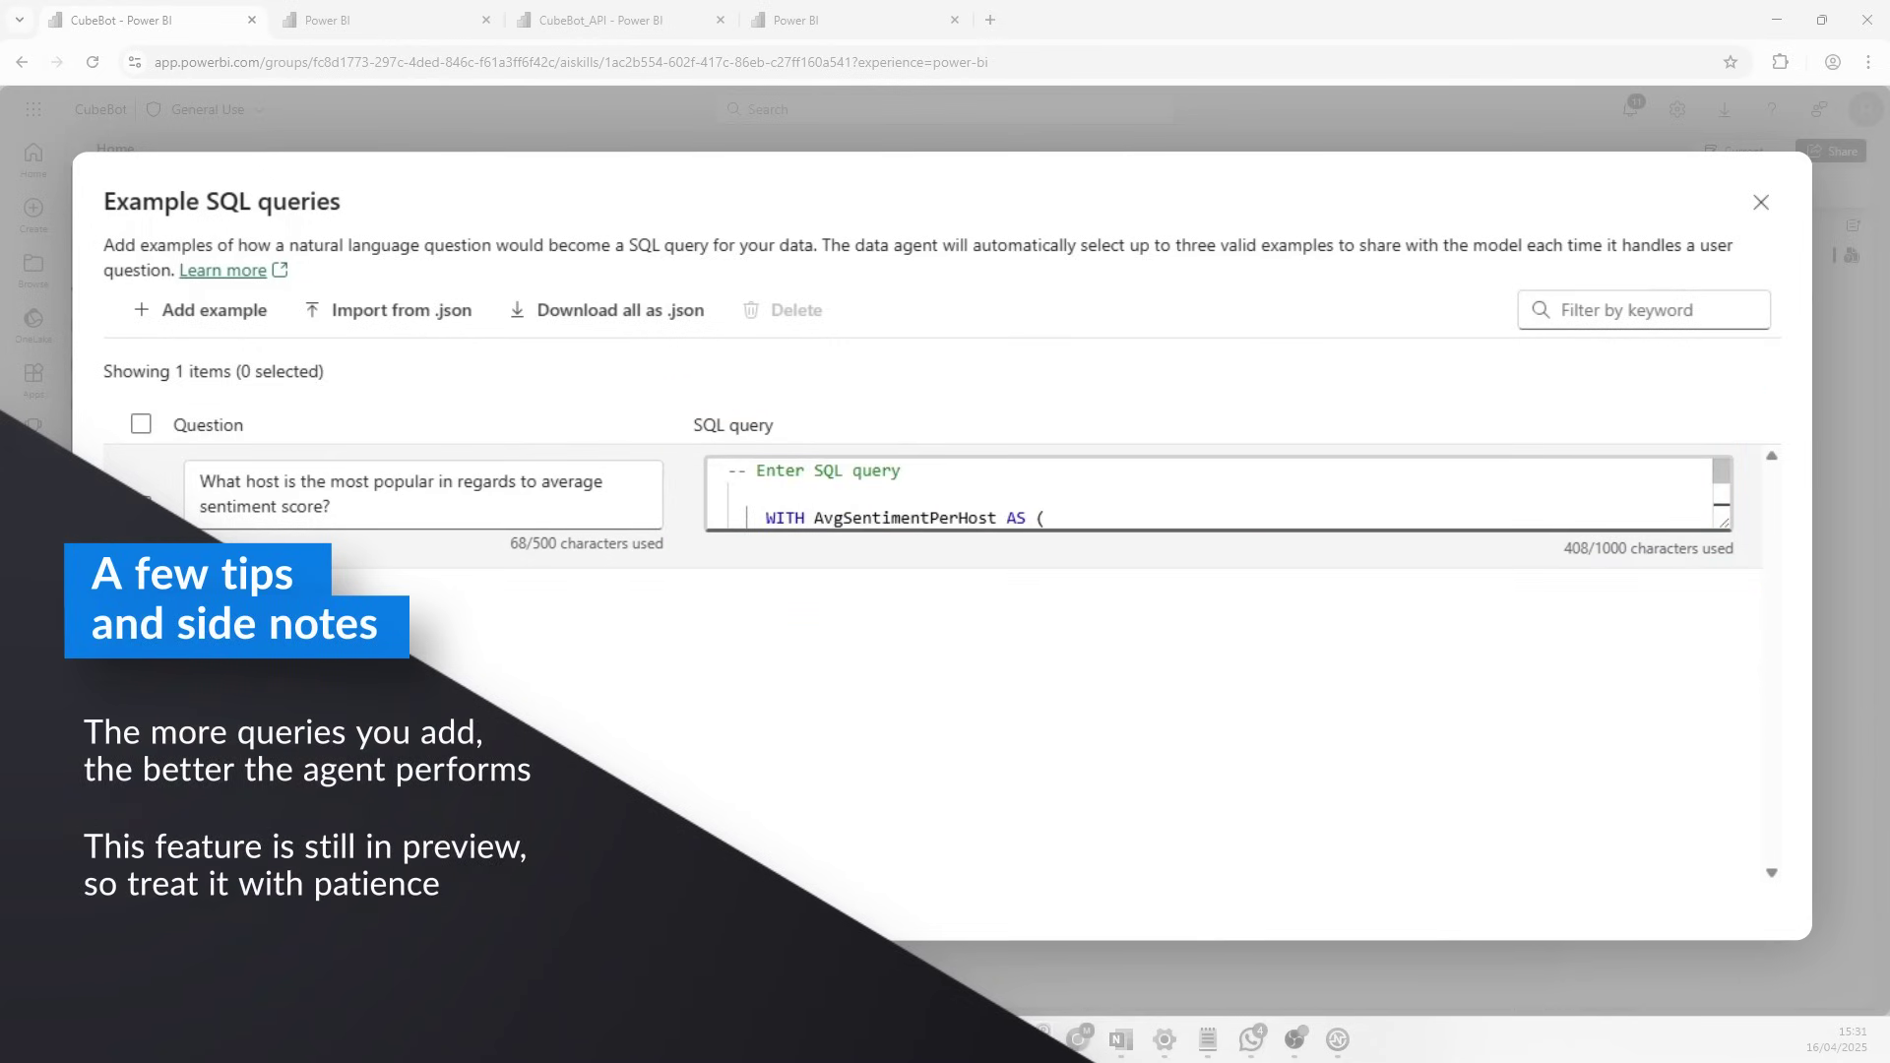
left_click(1029, 598)
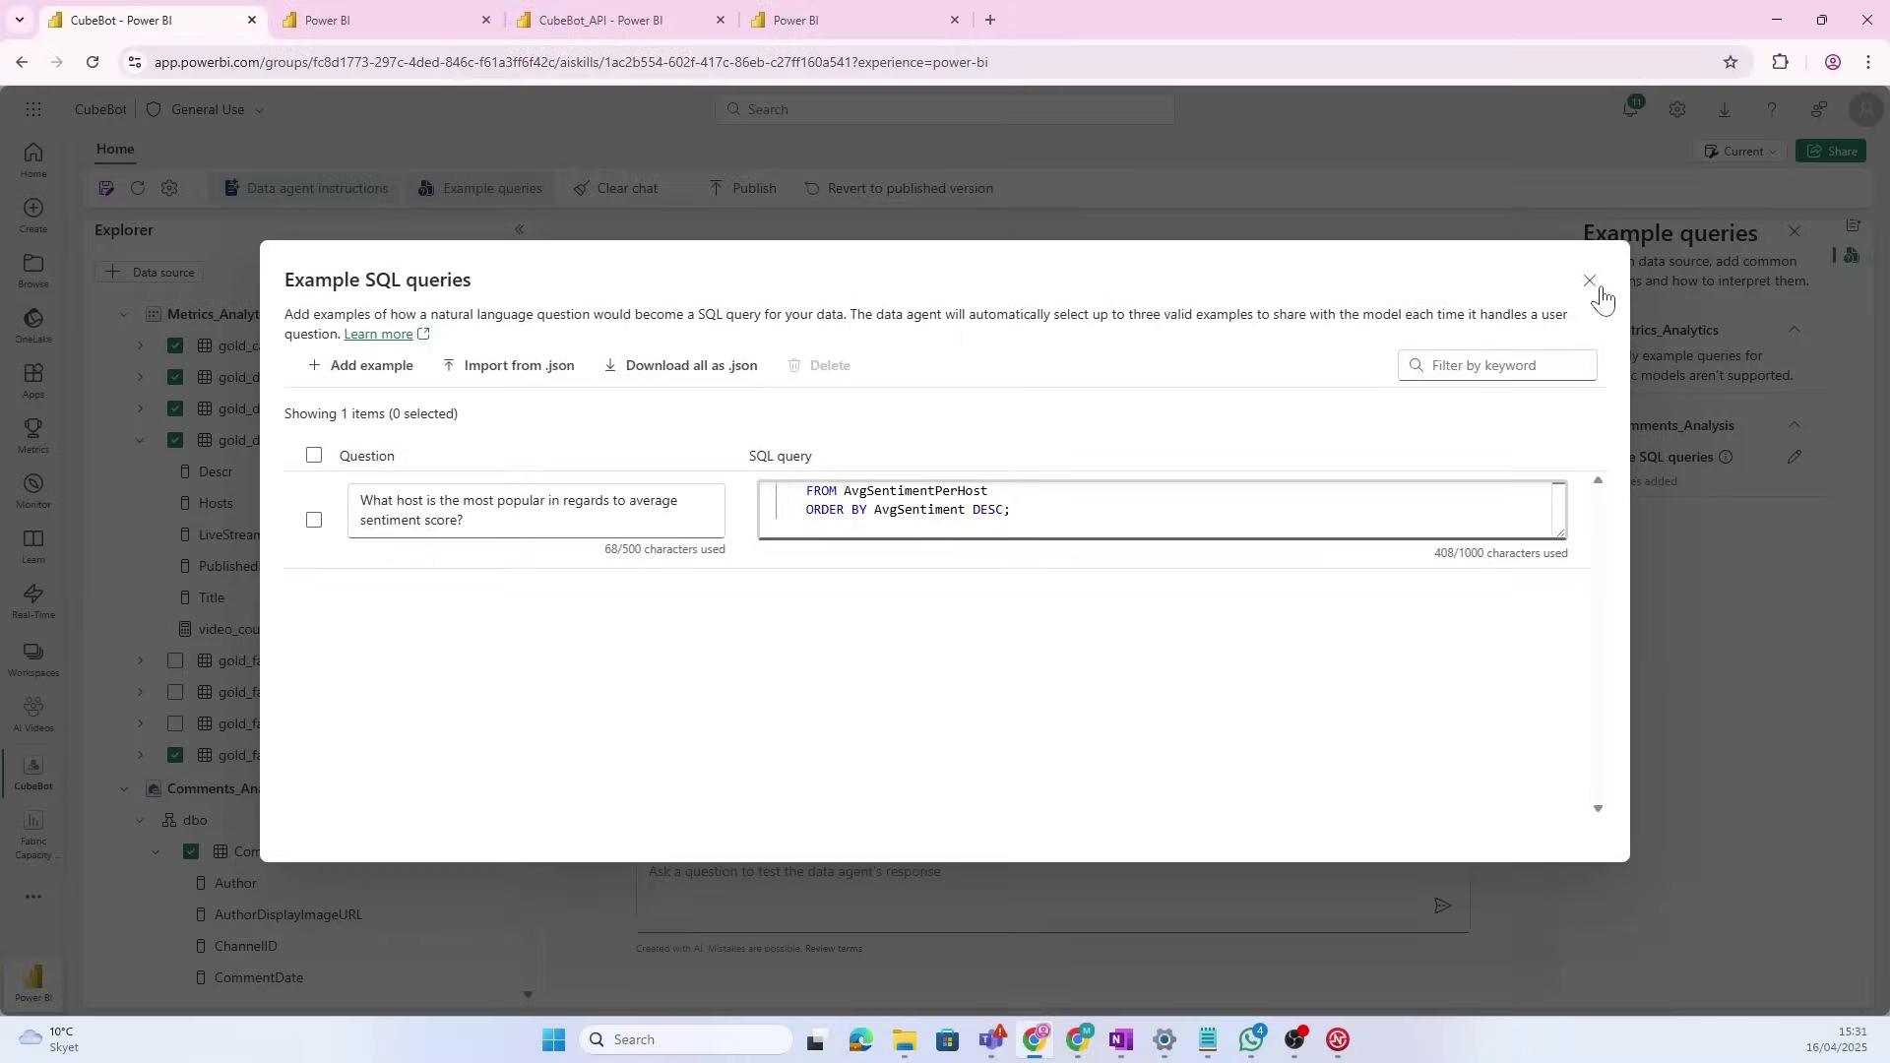
left_click(1594, 284)
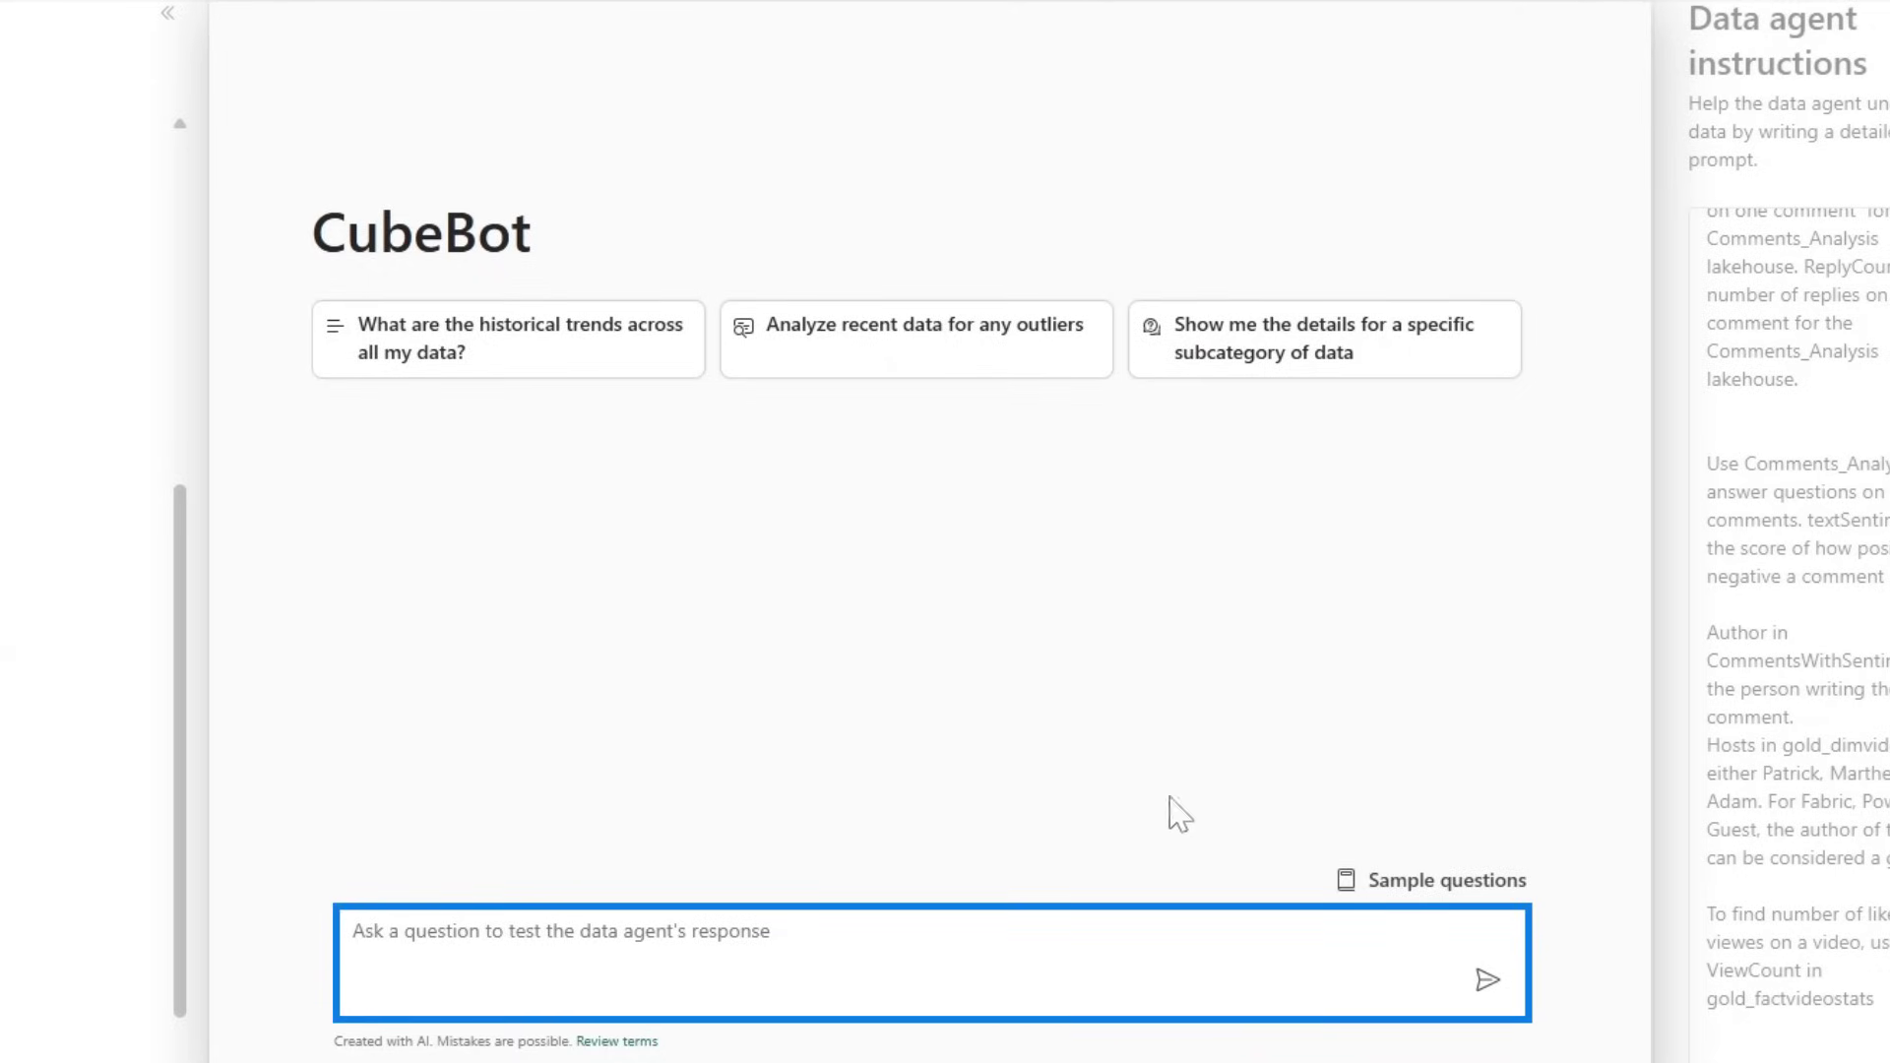
Ask CubeBot for total views on January 10th 2025 and inspect its 56,516,800 answer and DAX query
type("hat is the total number of views for january 10th 2025?")
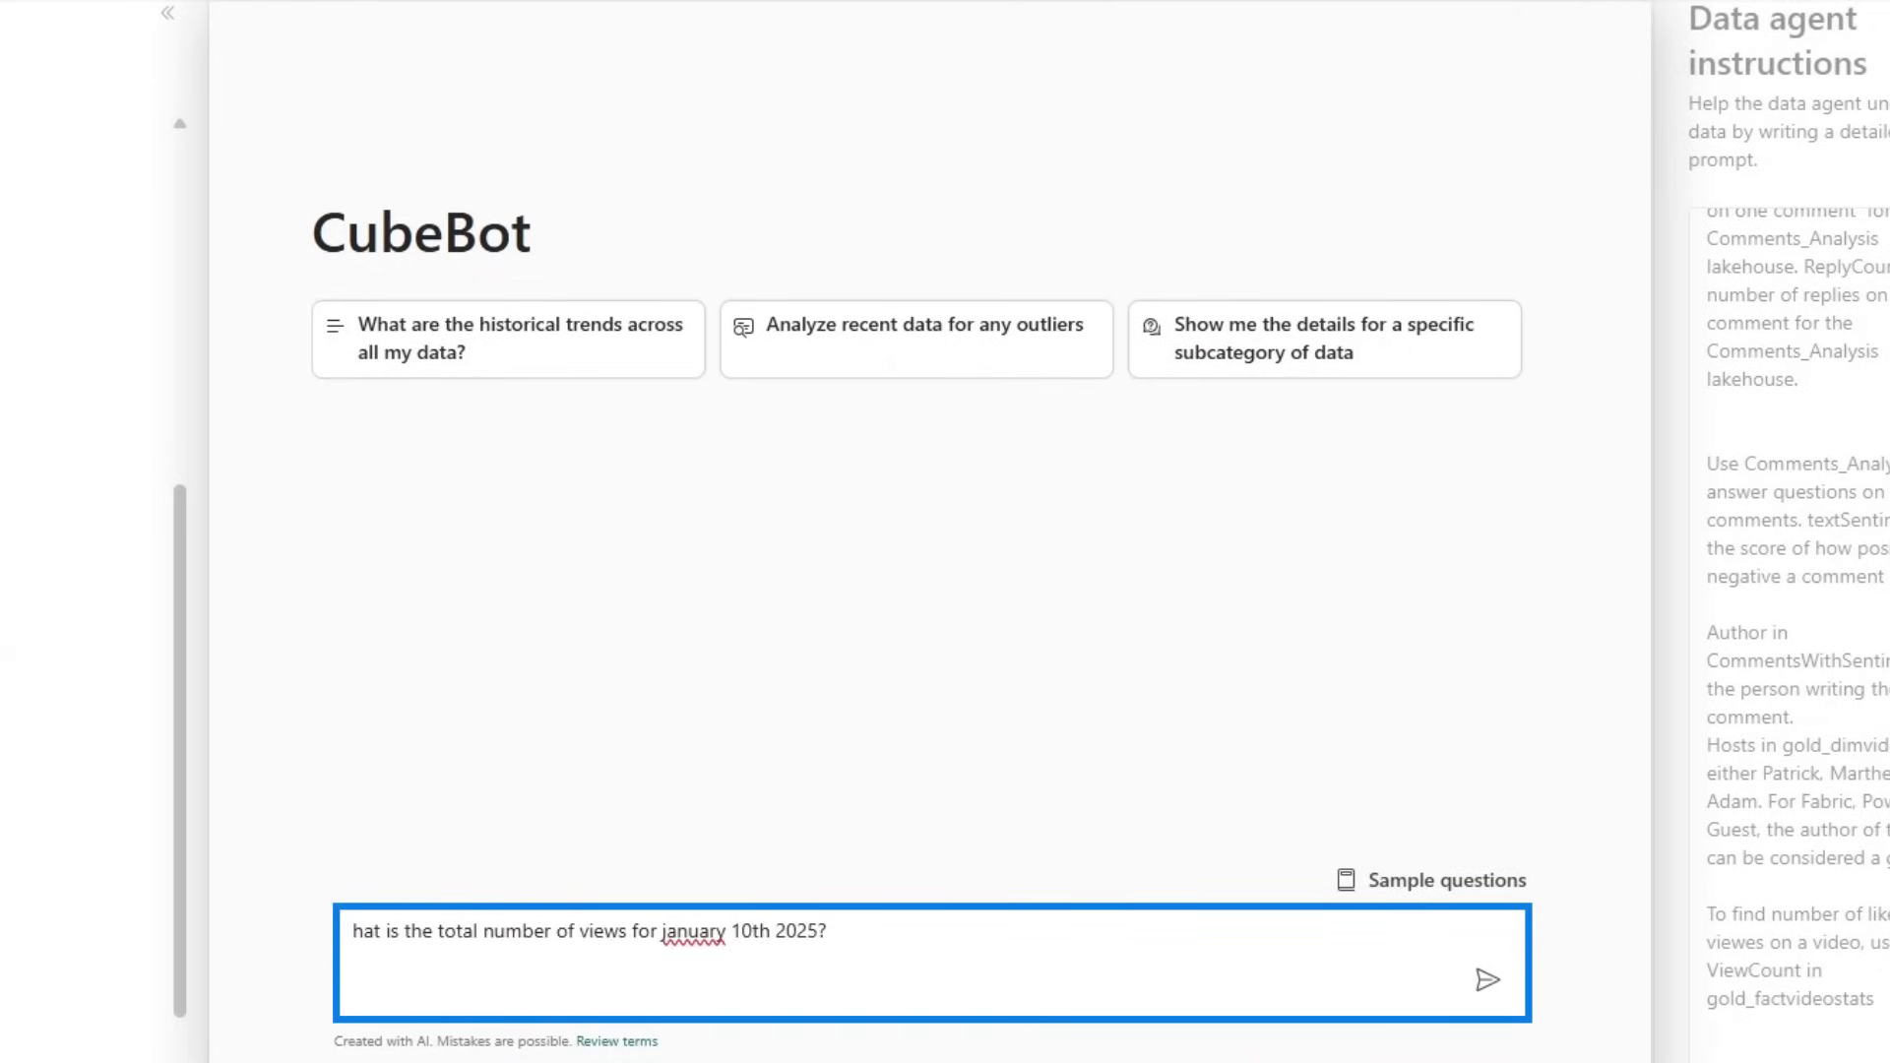
key("Return")
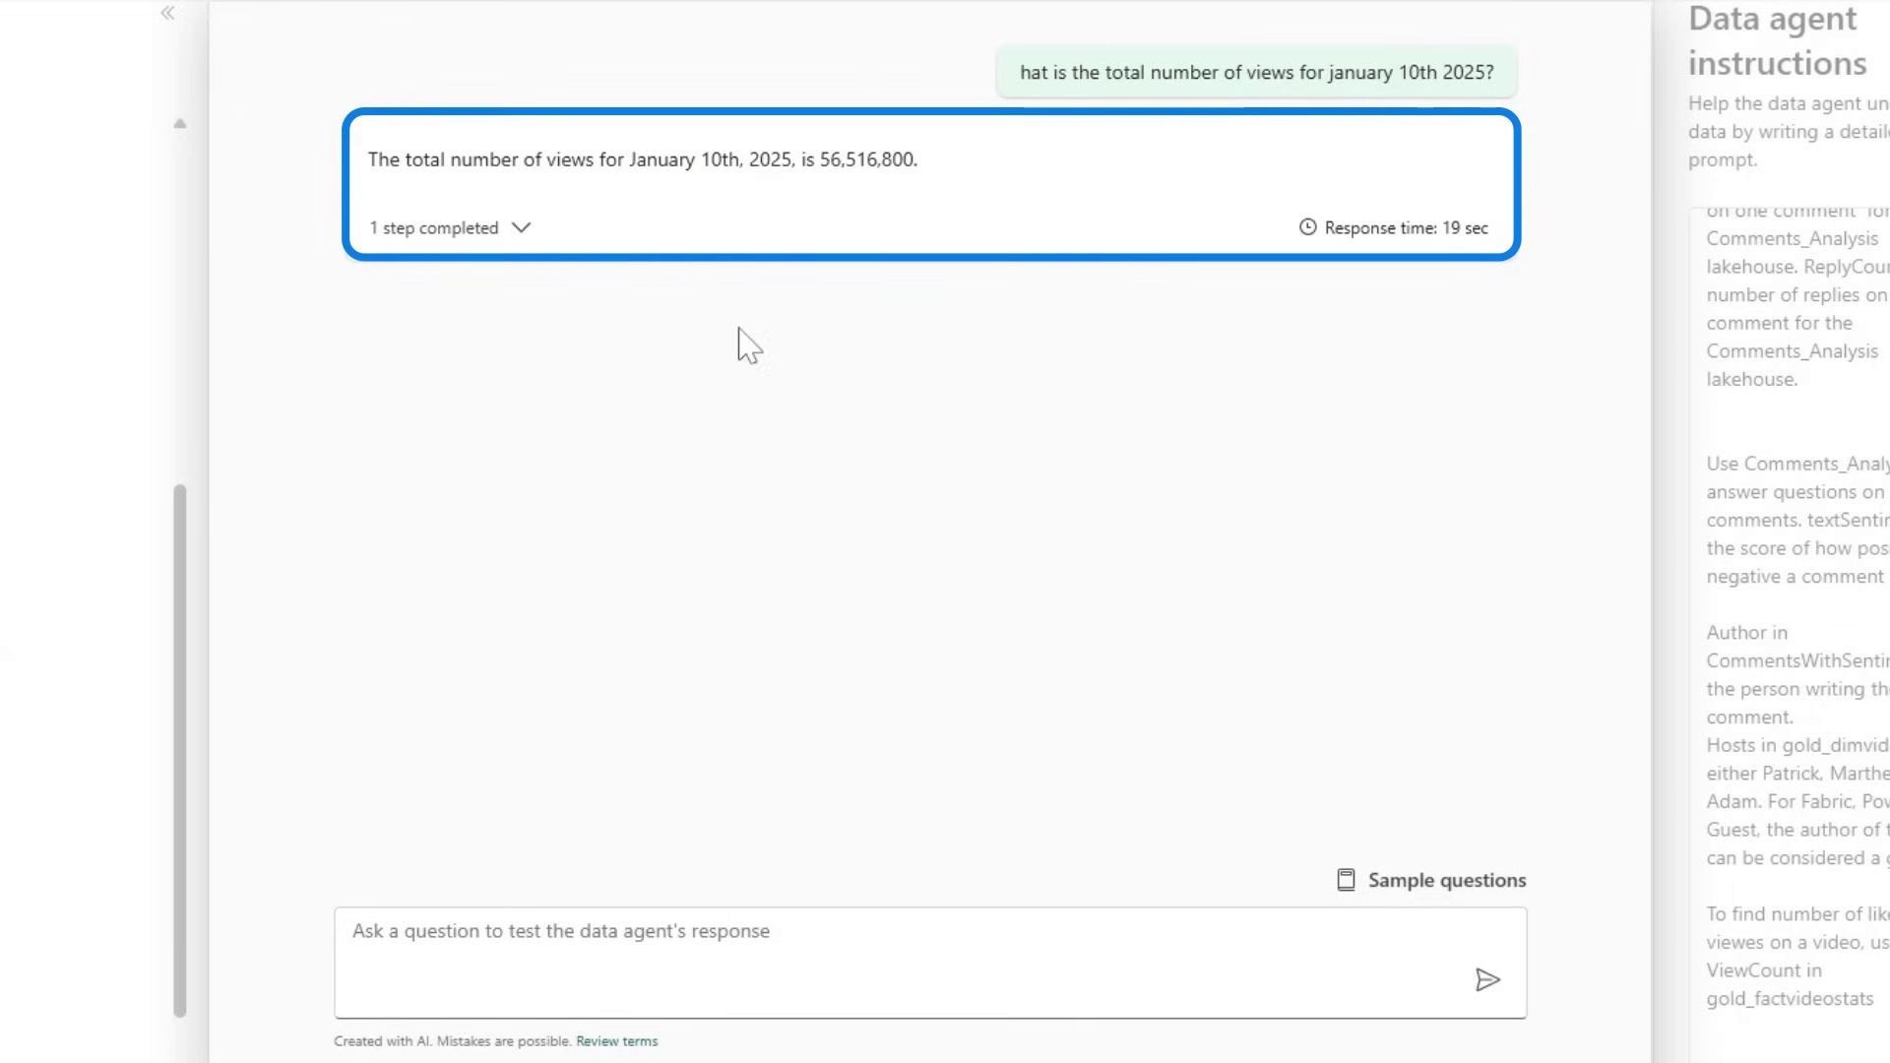
left_click(514, 229)
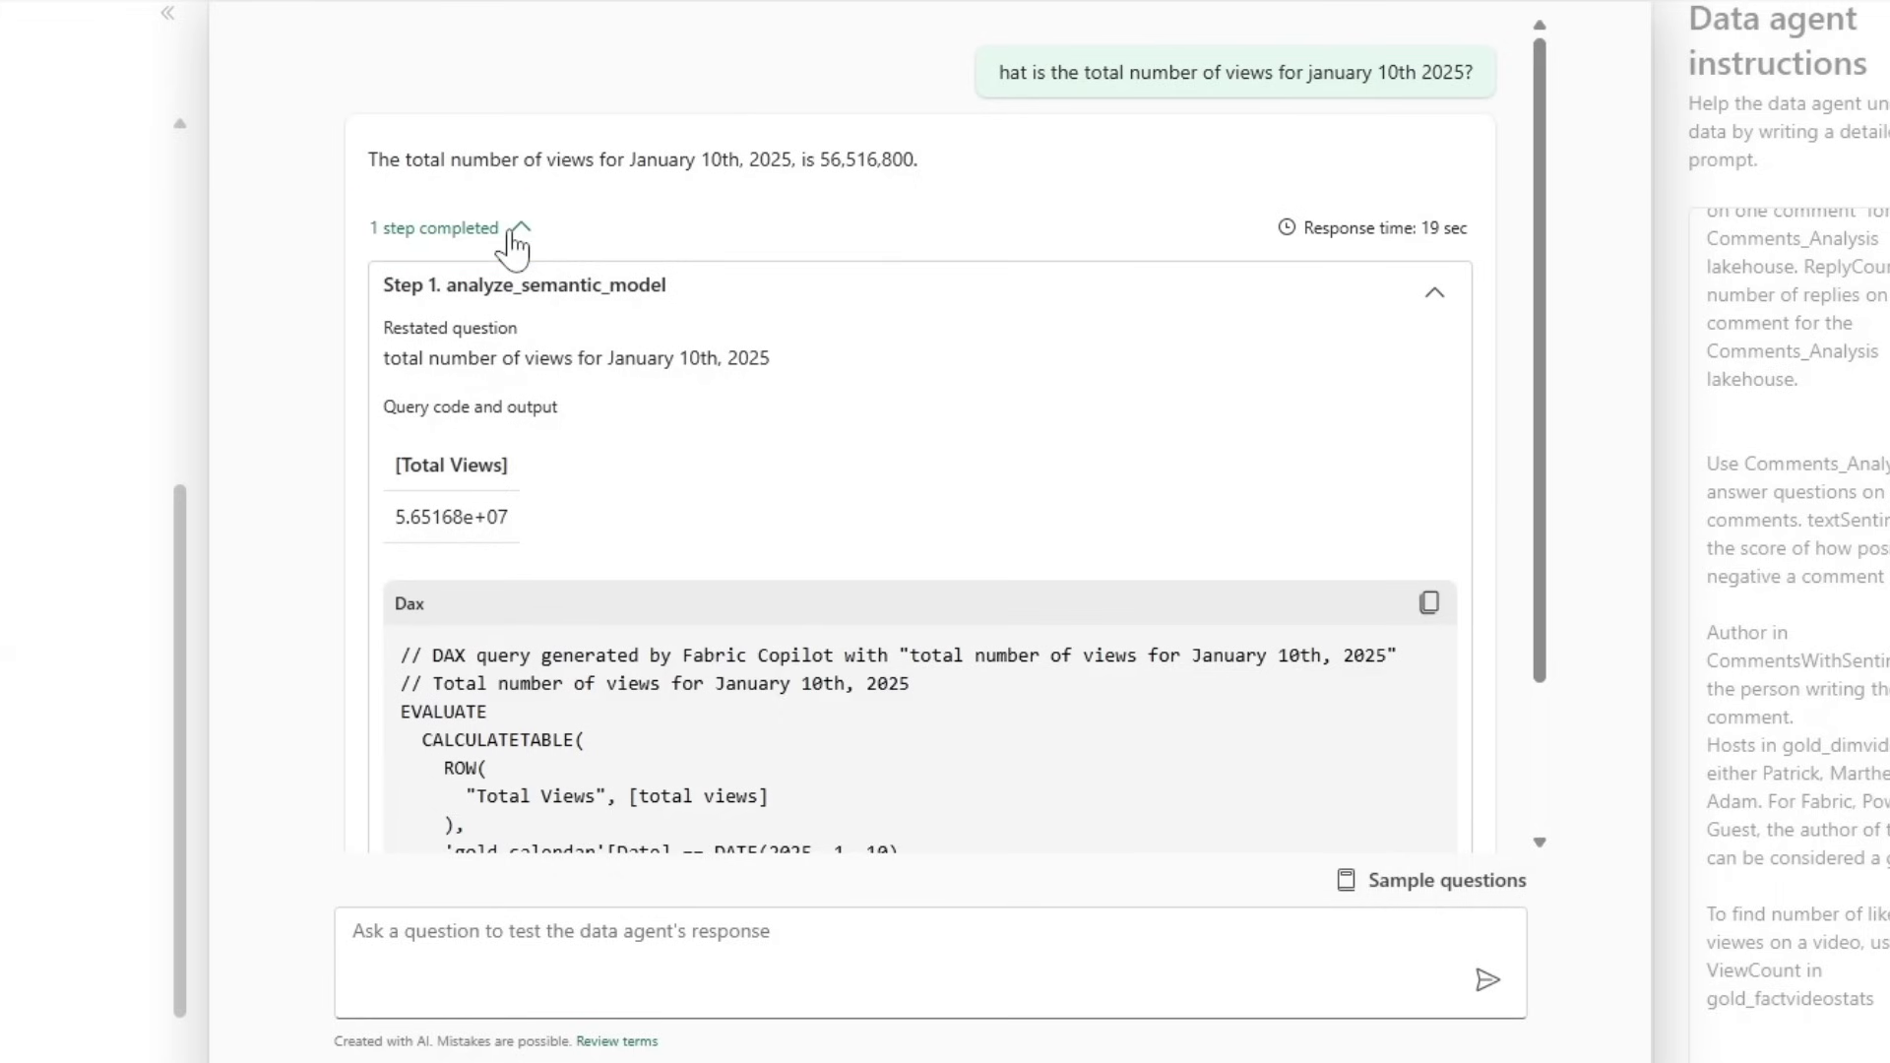
scroll(694, 620, "down", 2)
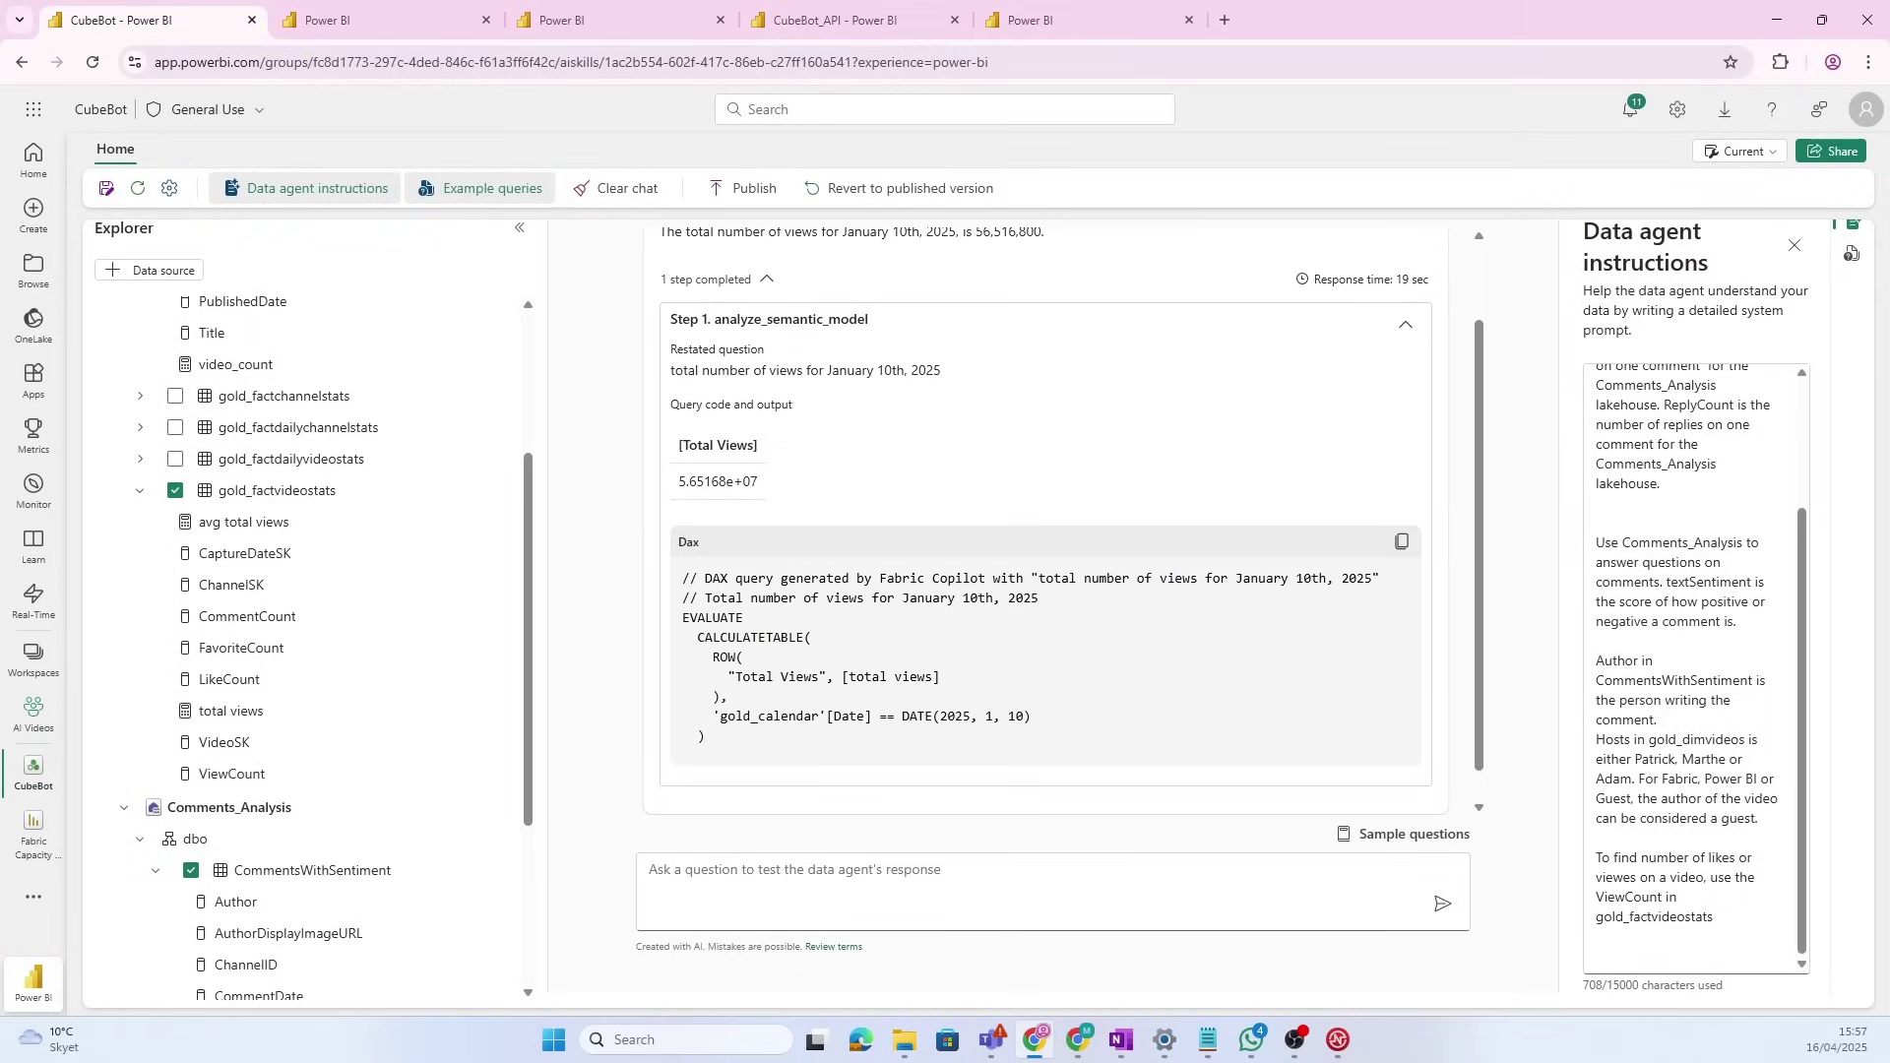
scroll(1045, 522, "up", 1)
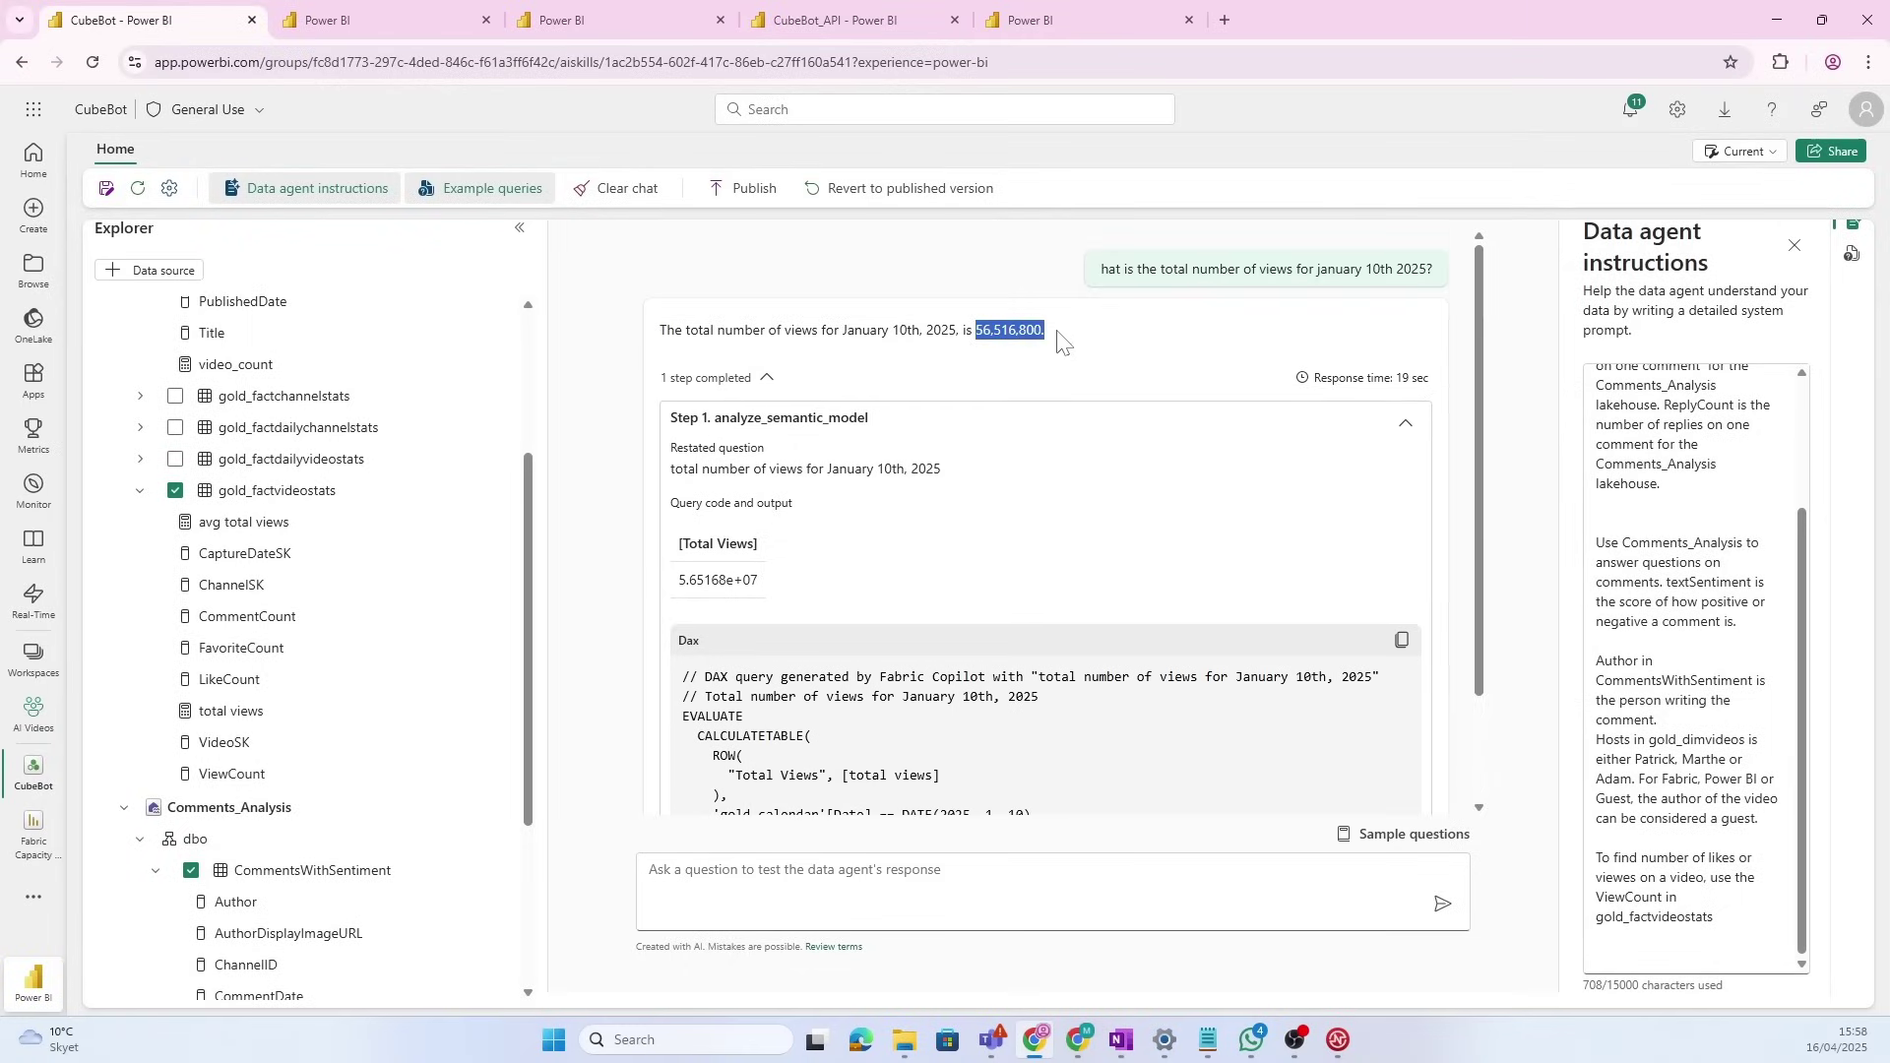
left_click(612, 10)
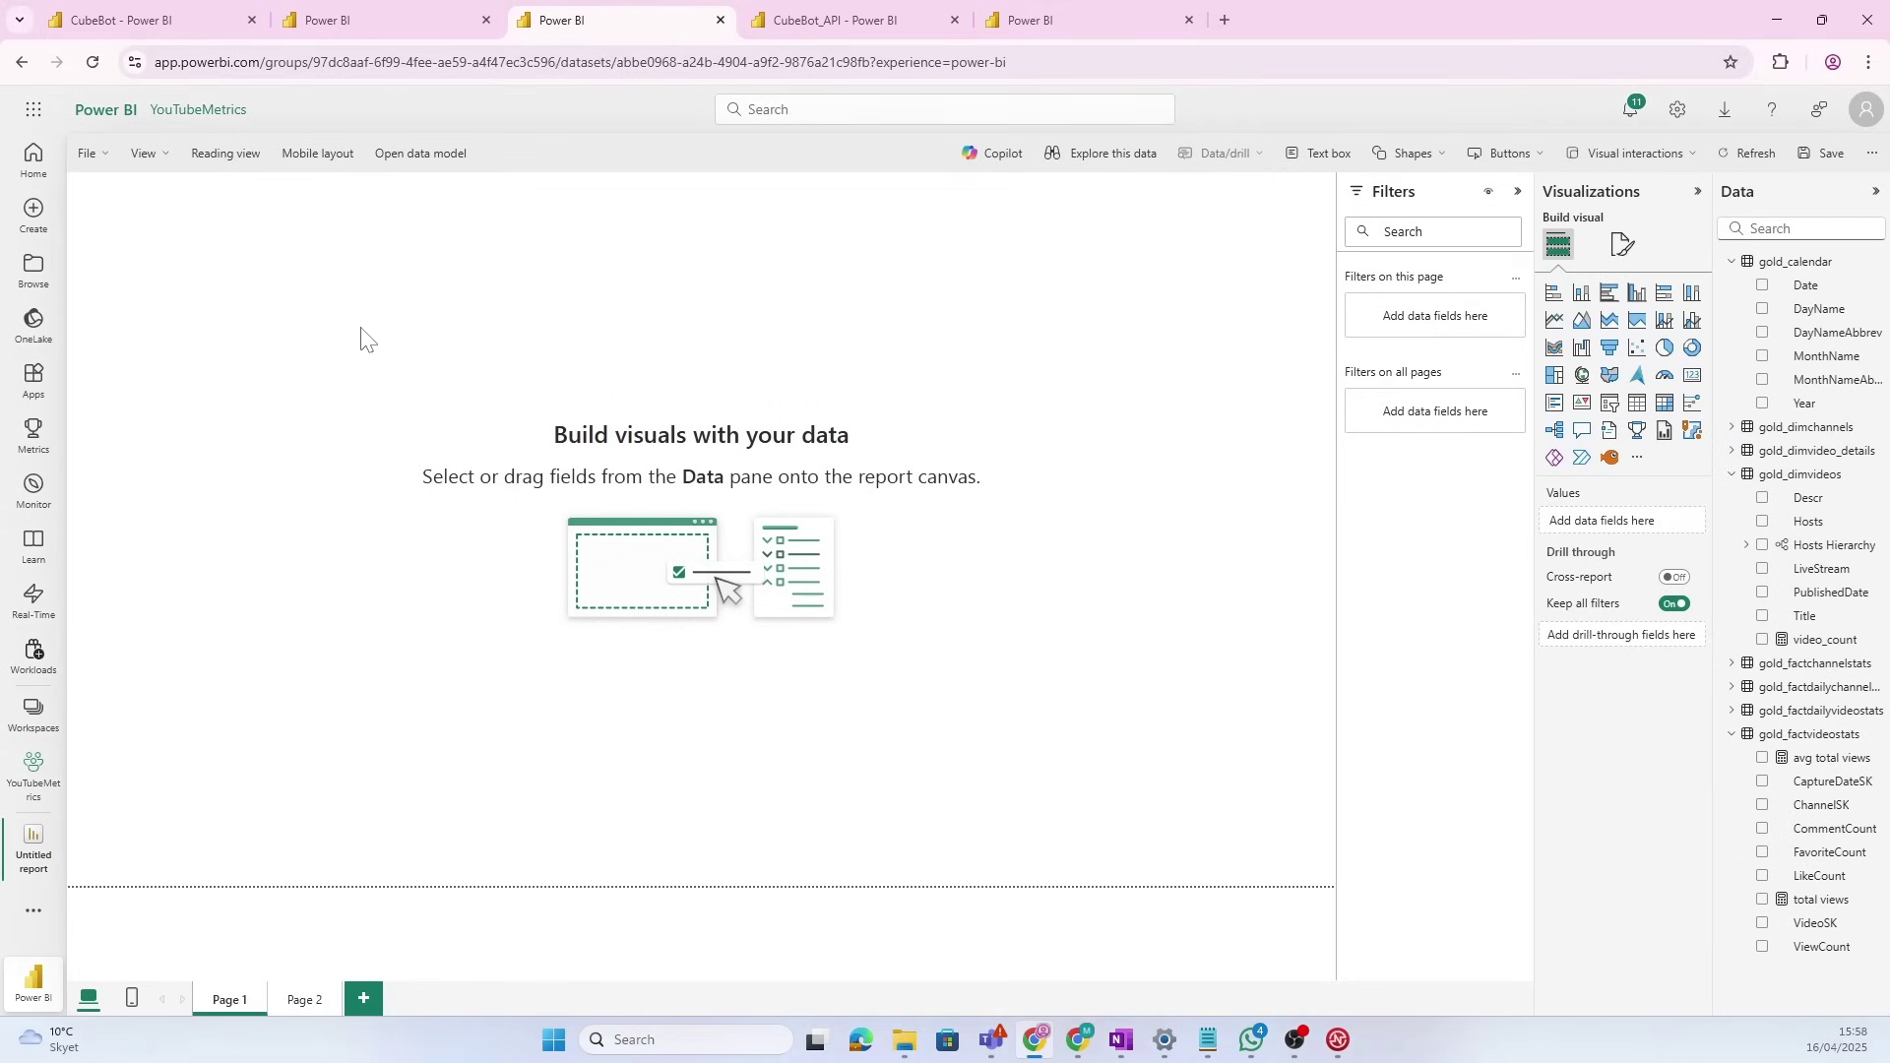
Build a Date by total views table showing 56,516,797 for 10/01/2025, then return to CubeBot
left_click(1762, 899)
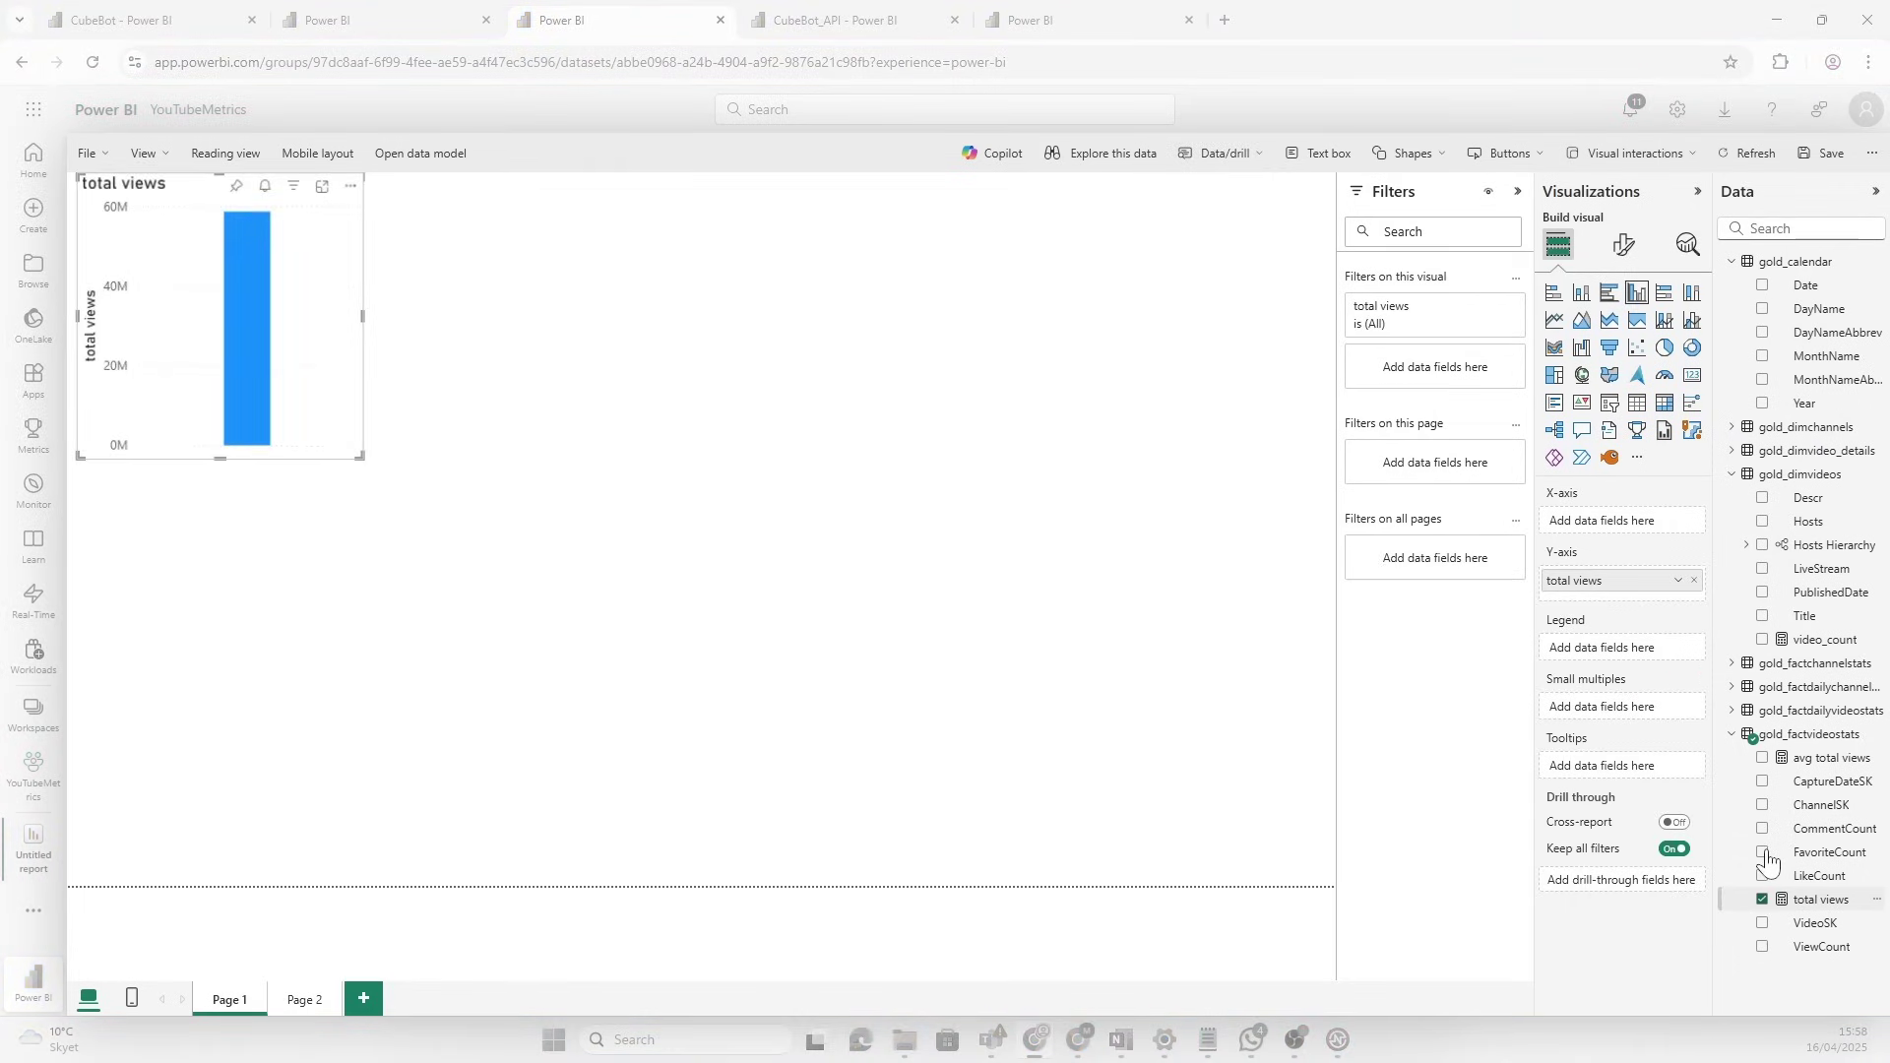
left_click(1761, 286)
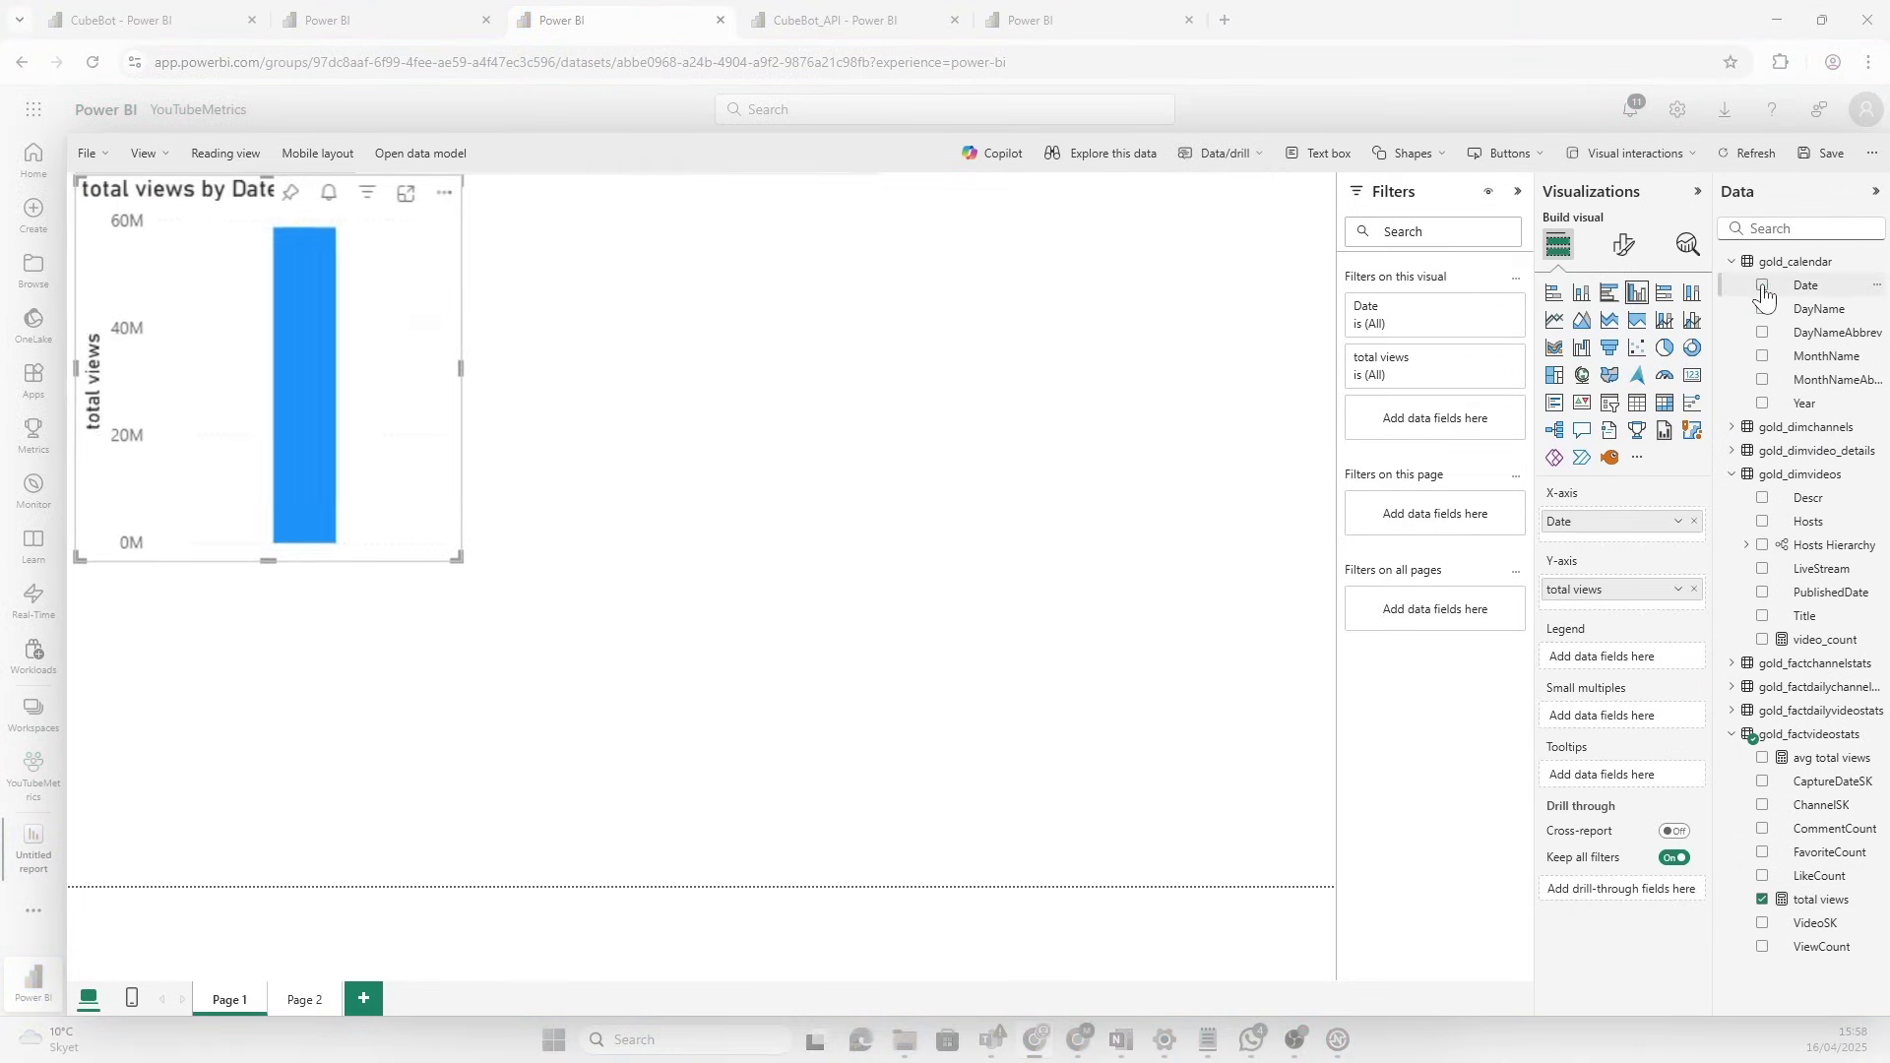
left_click(1637, 403)
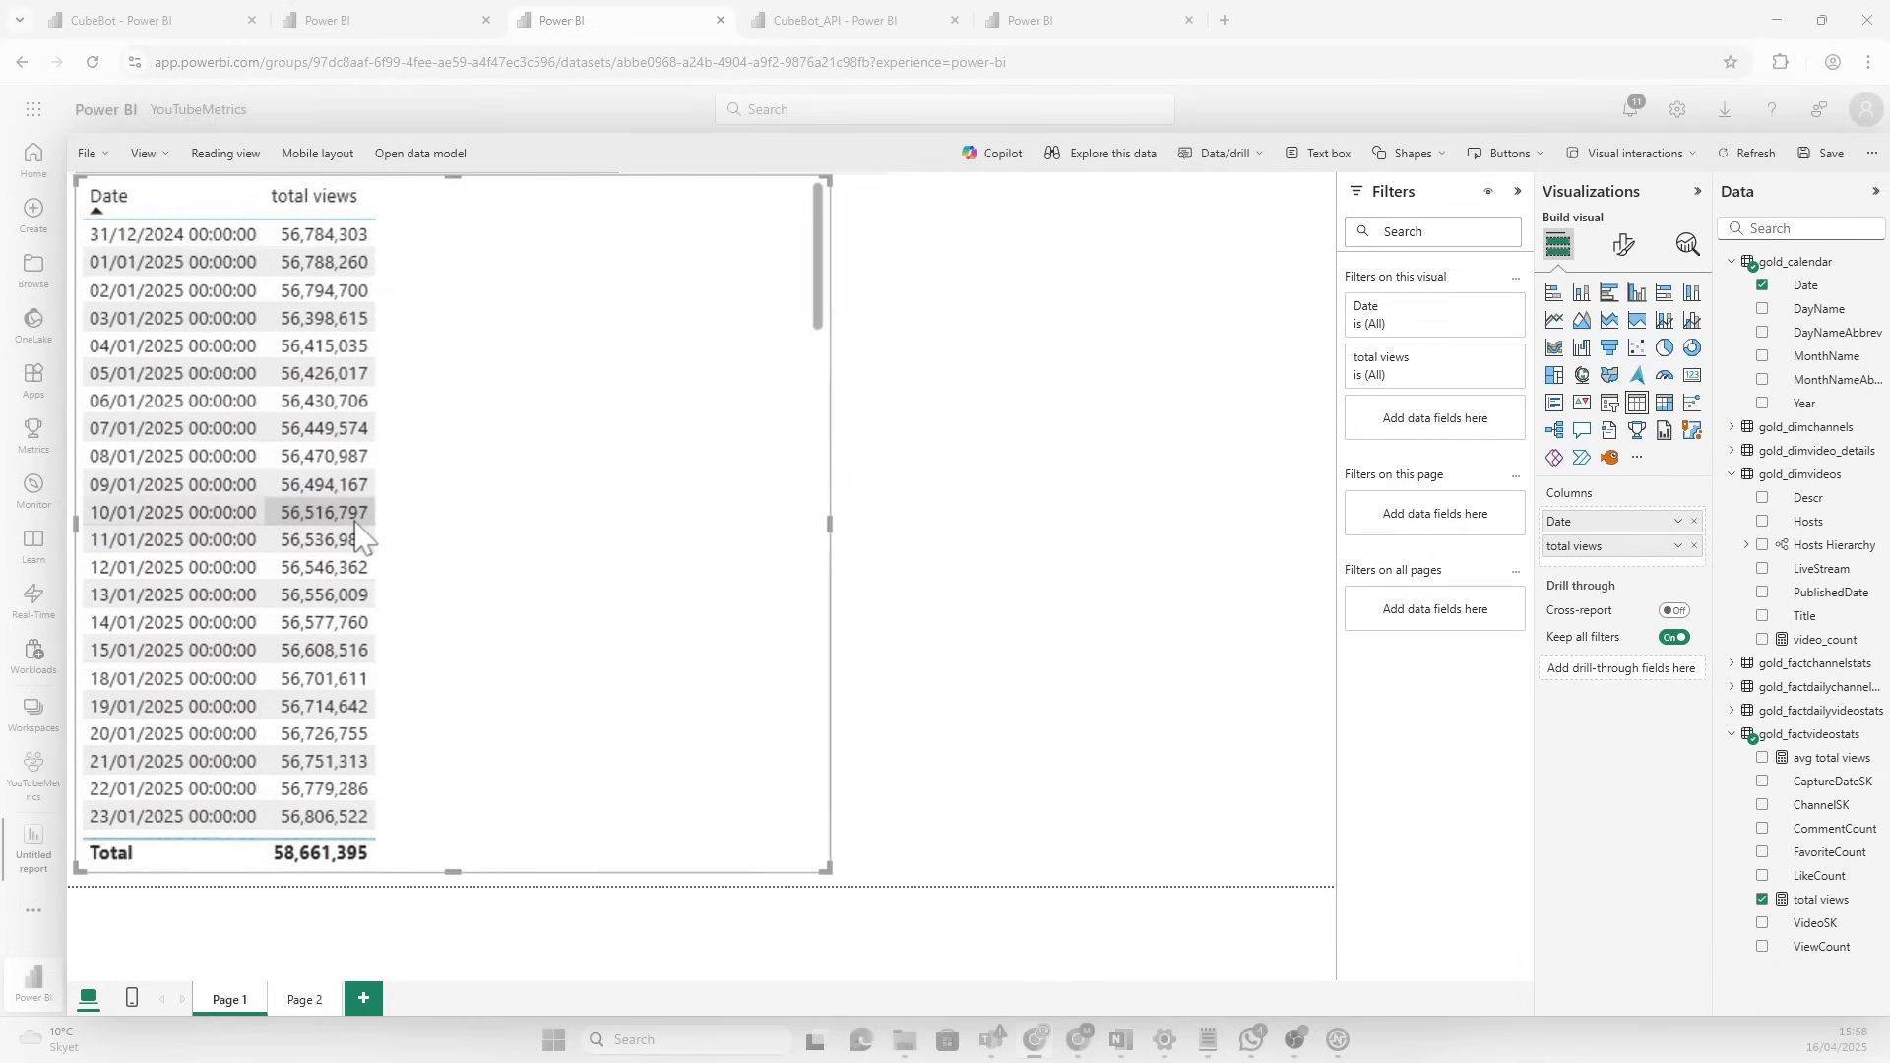
left_click(133, 20)
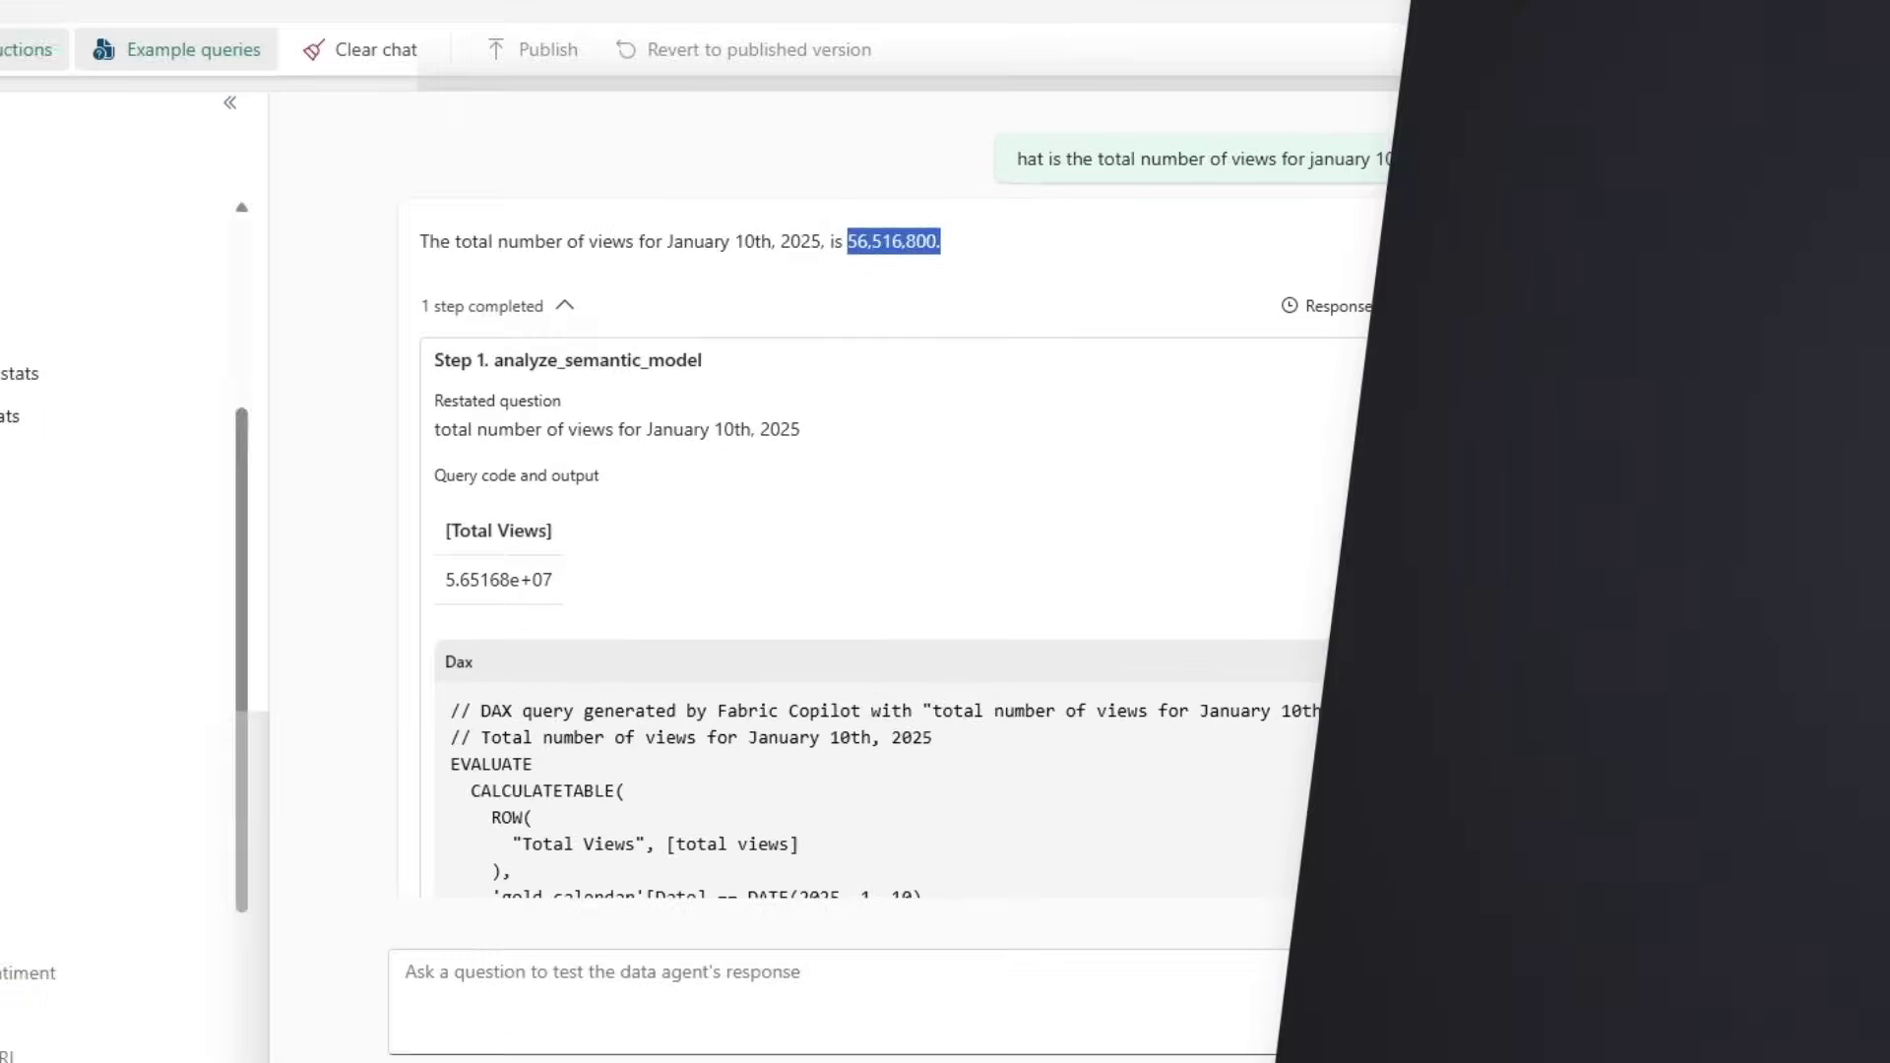
Ask CubeBot for the most-viewed video with Fabric in its title and expand its query steps
left_click(1051, 329)
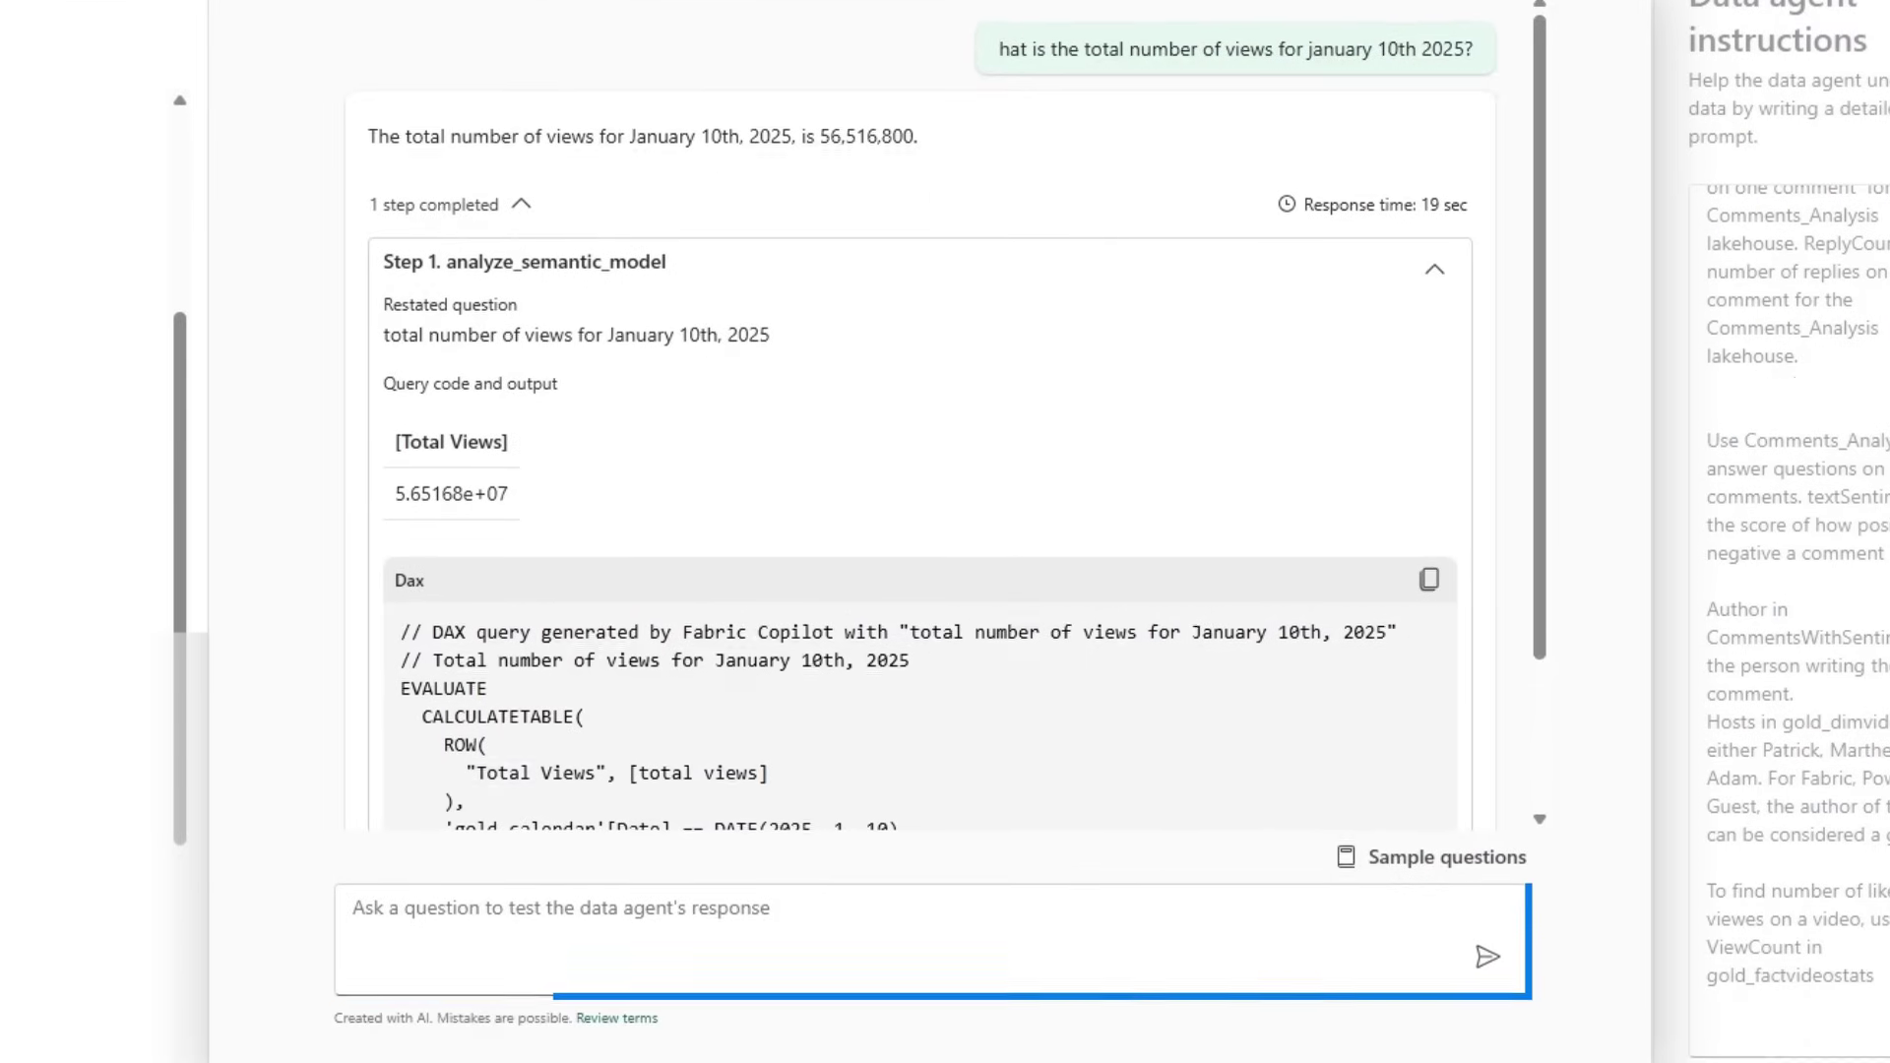
type("Title with the highest number of total views with Fabric in the Title")
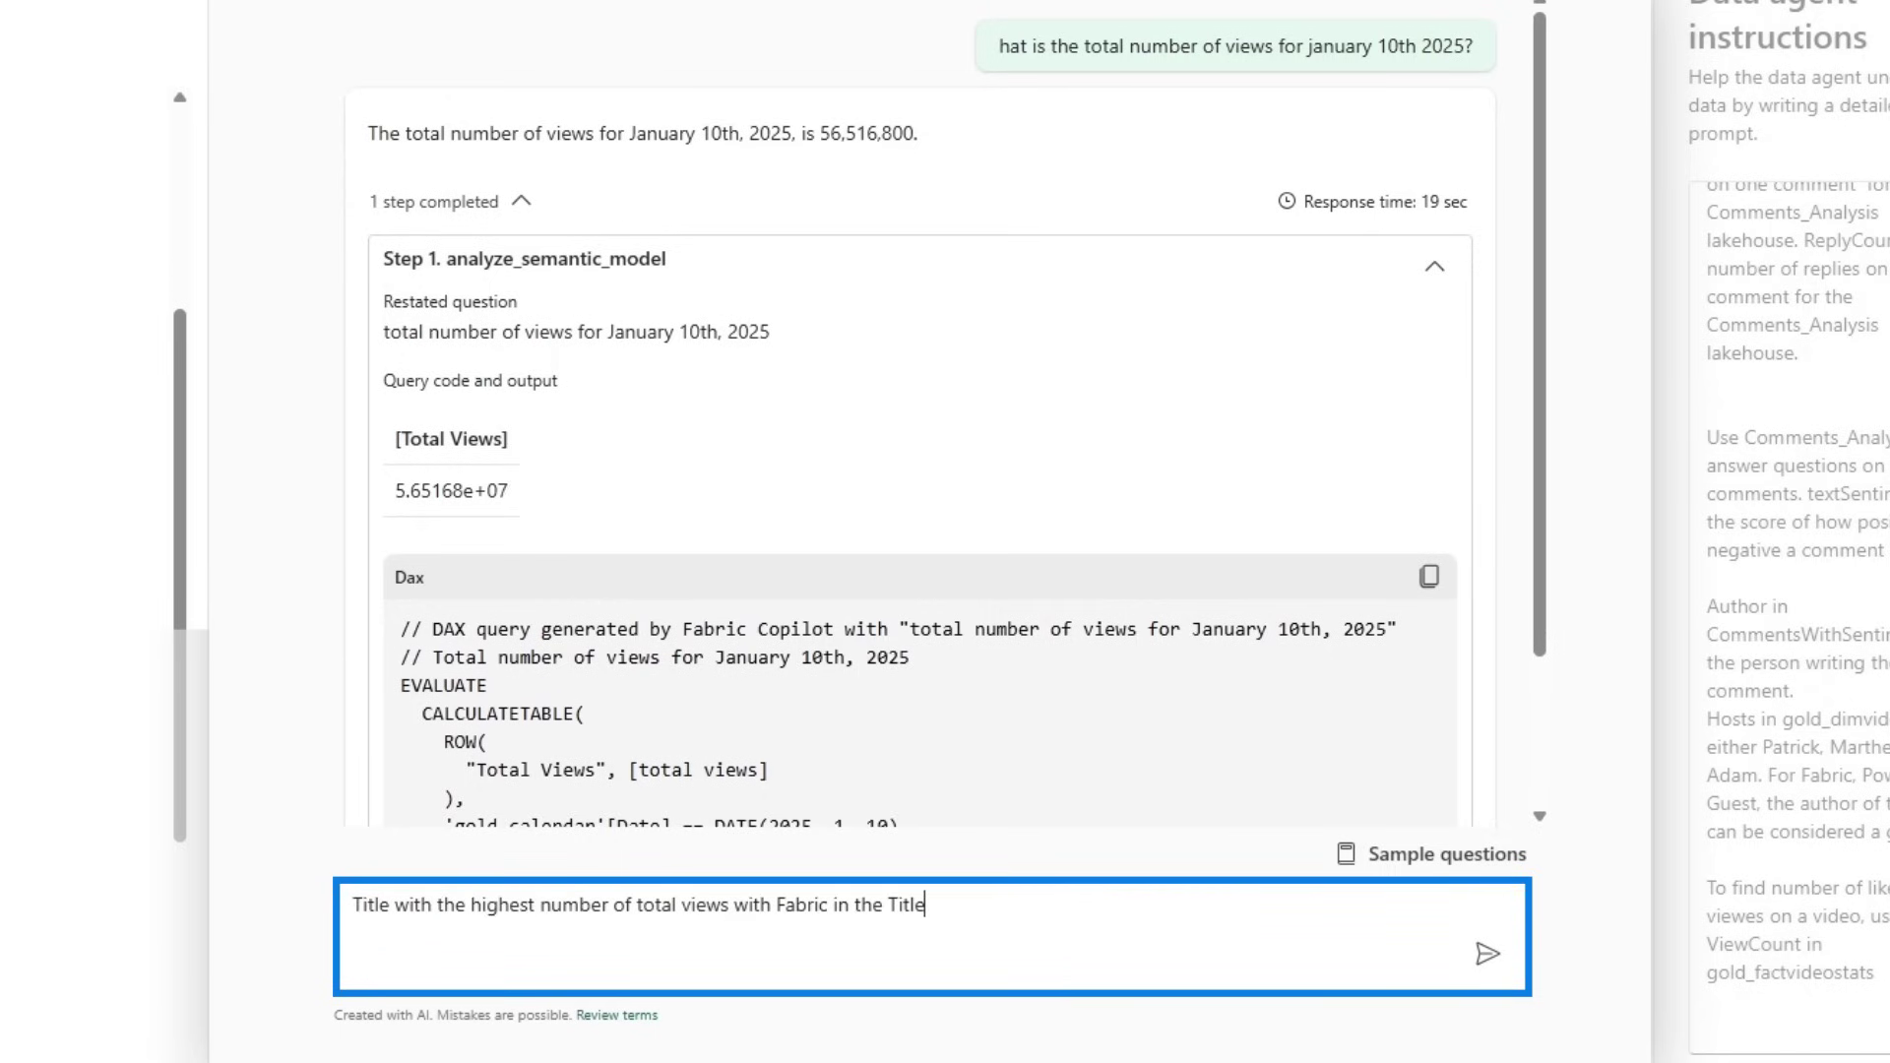
type("?")
key("Return")
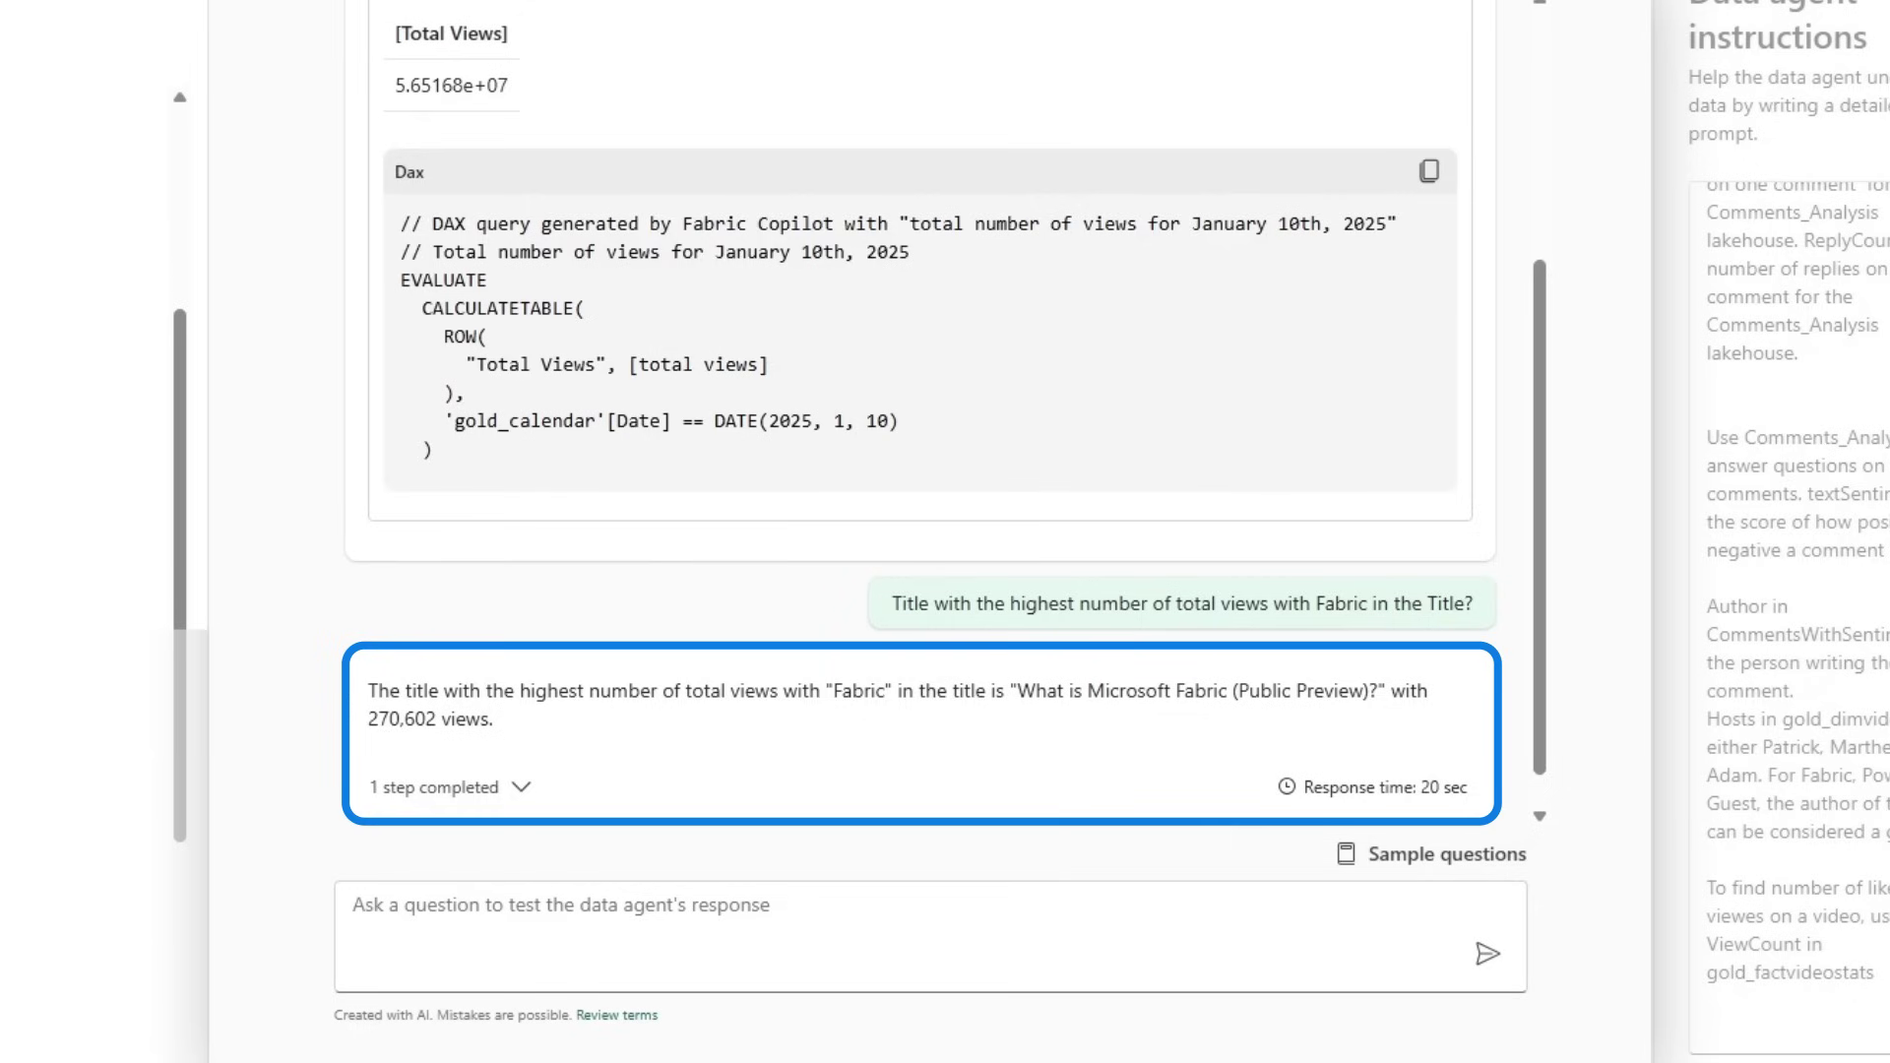
left_click_drag(369, 719, 401, 719)
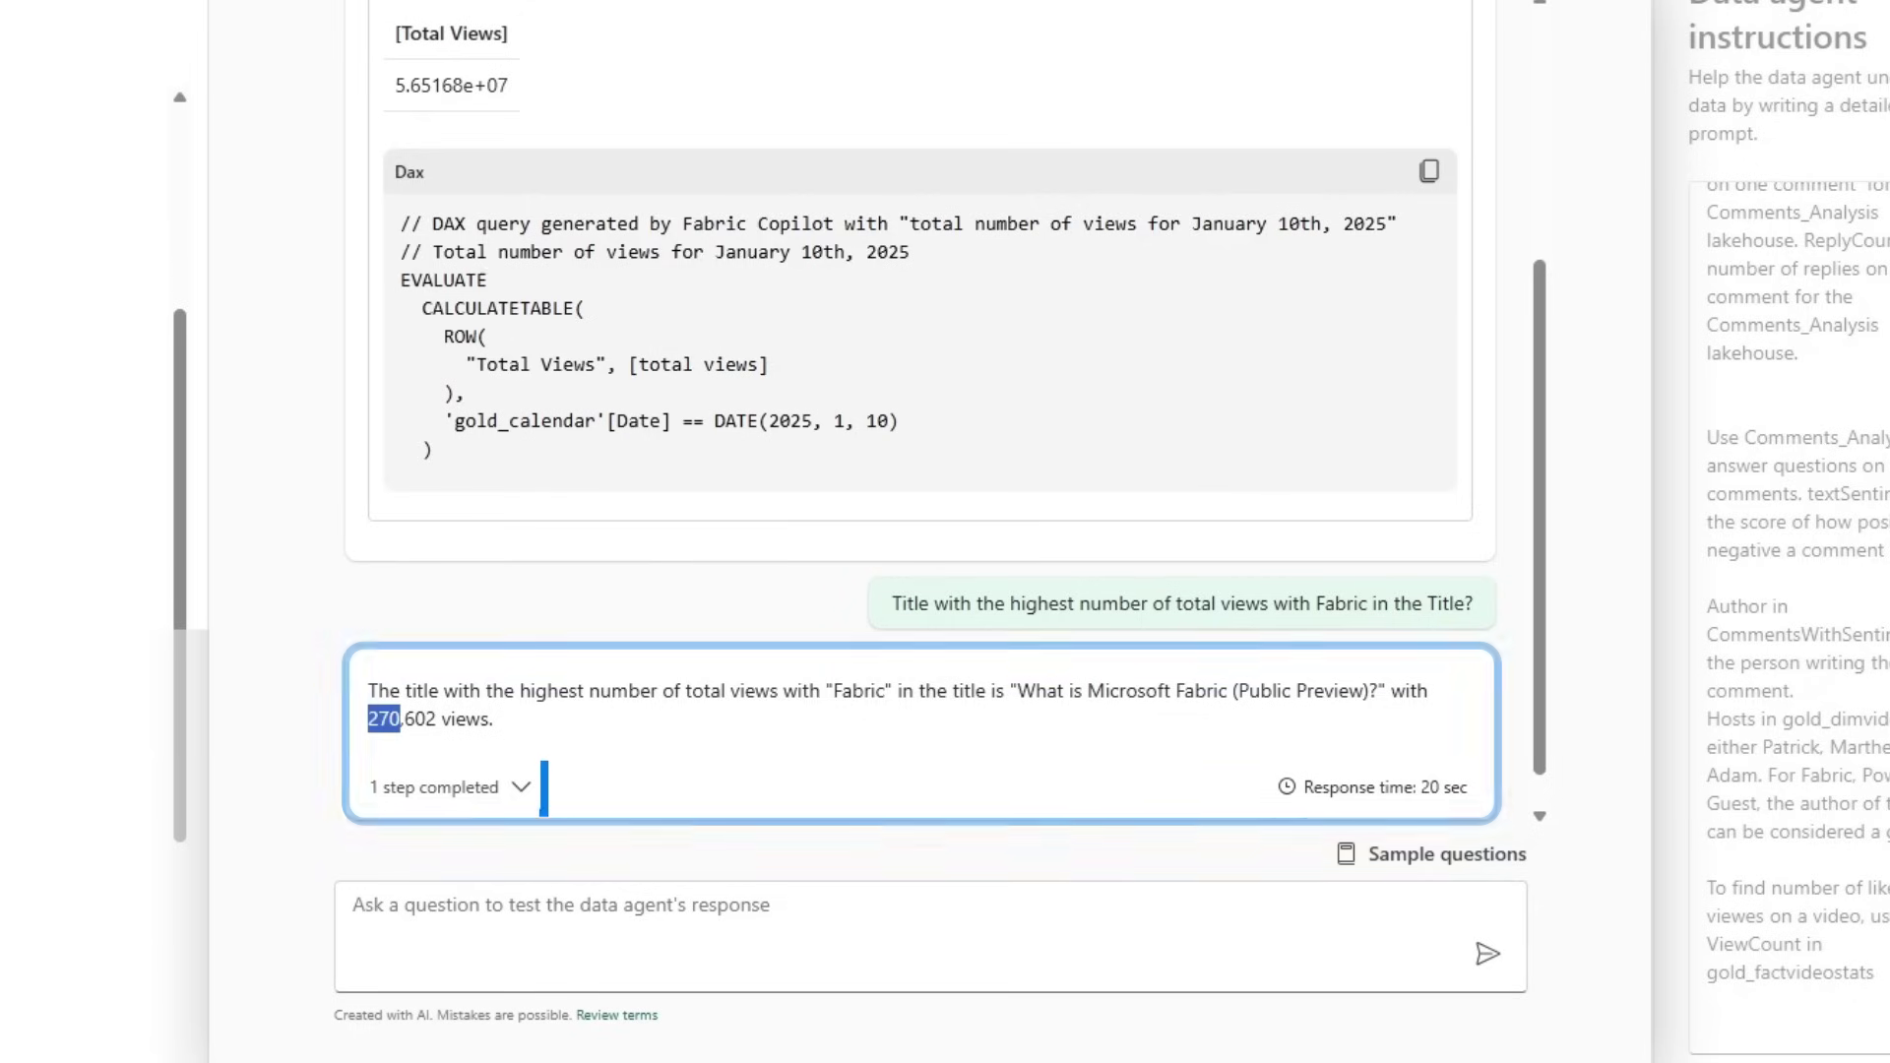
left_click(521, 786)
scroll(805, 783, "down", 4)
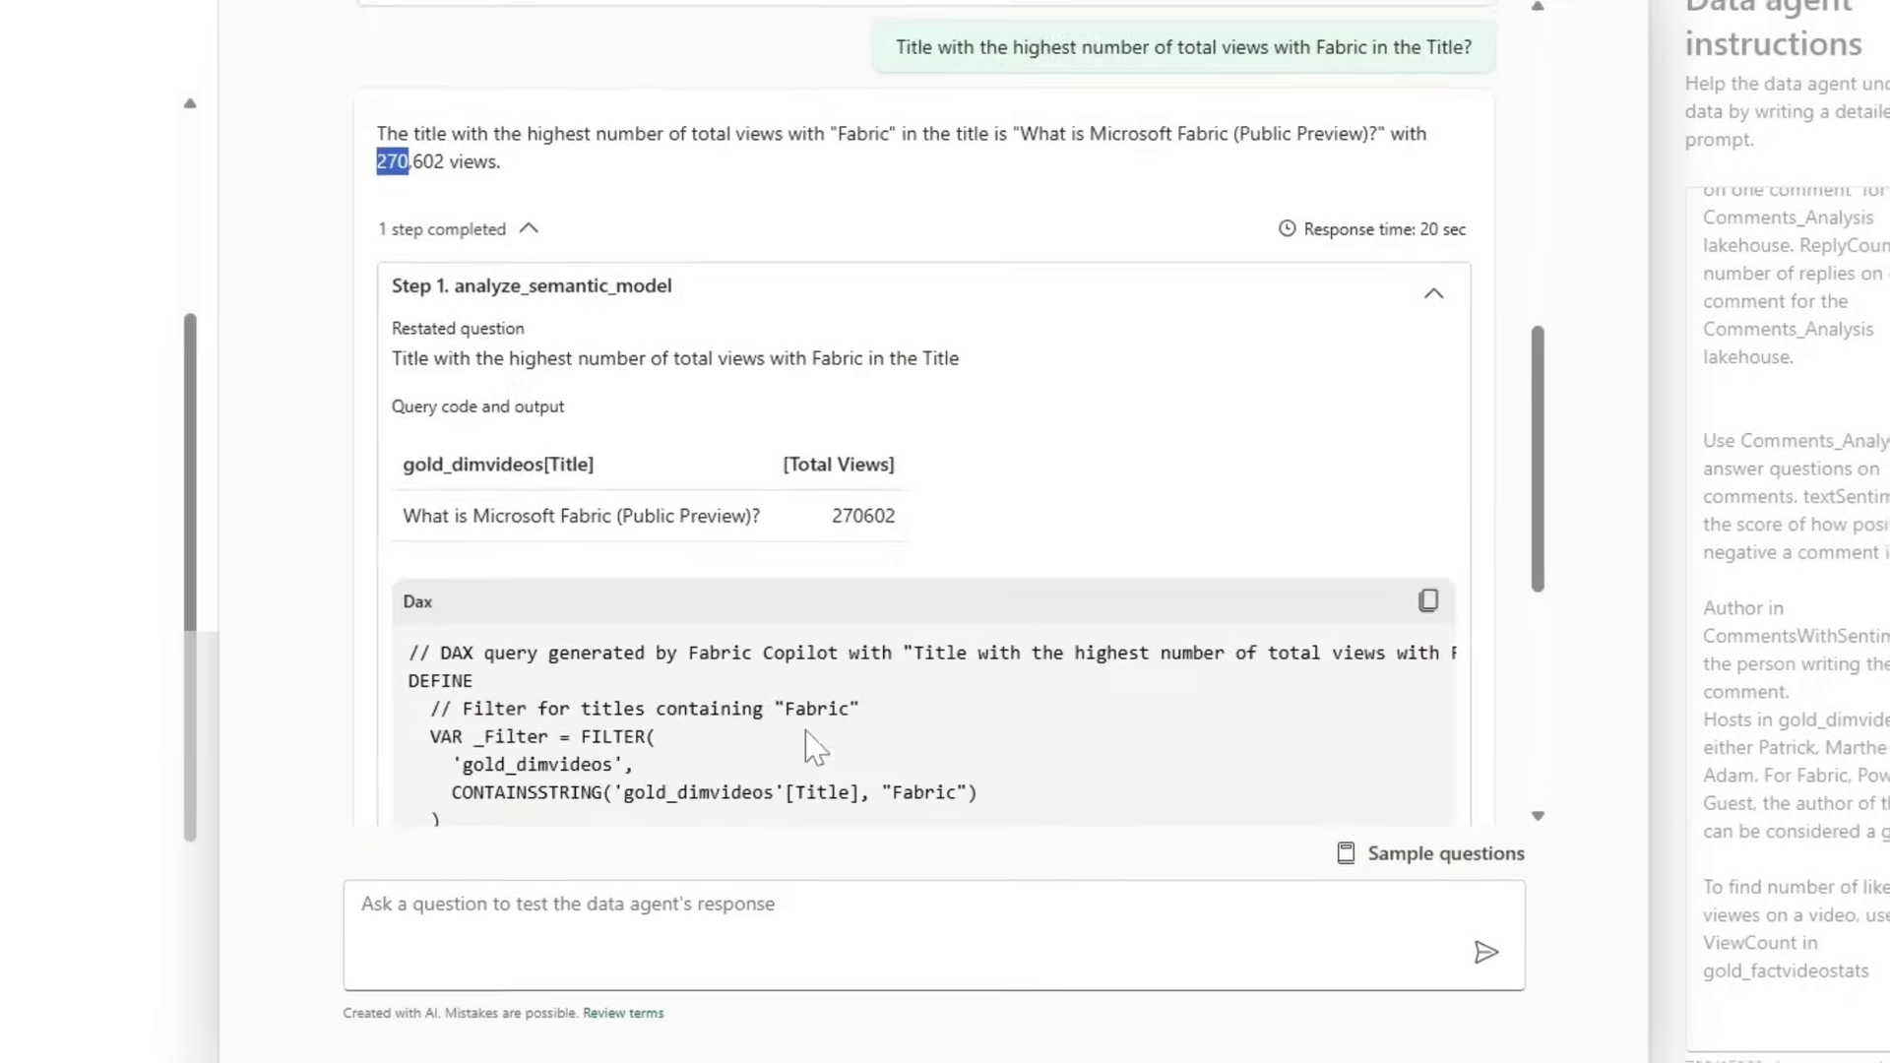
scroll(804, 783, "down", 5)
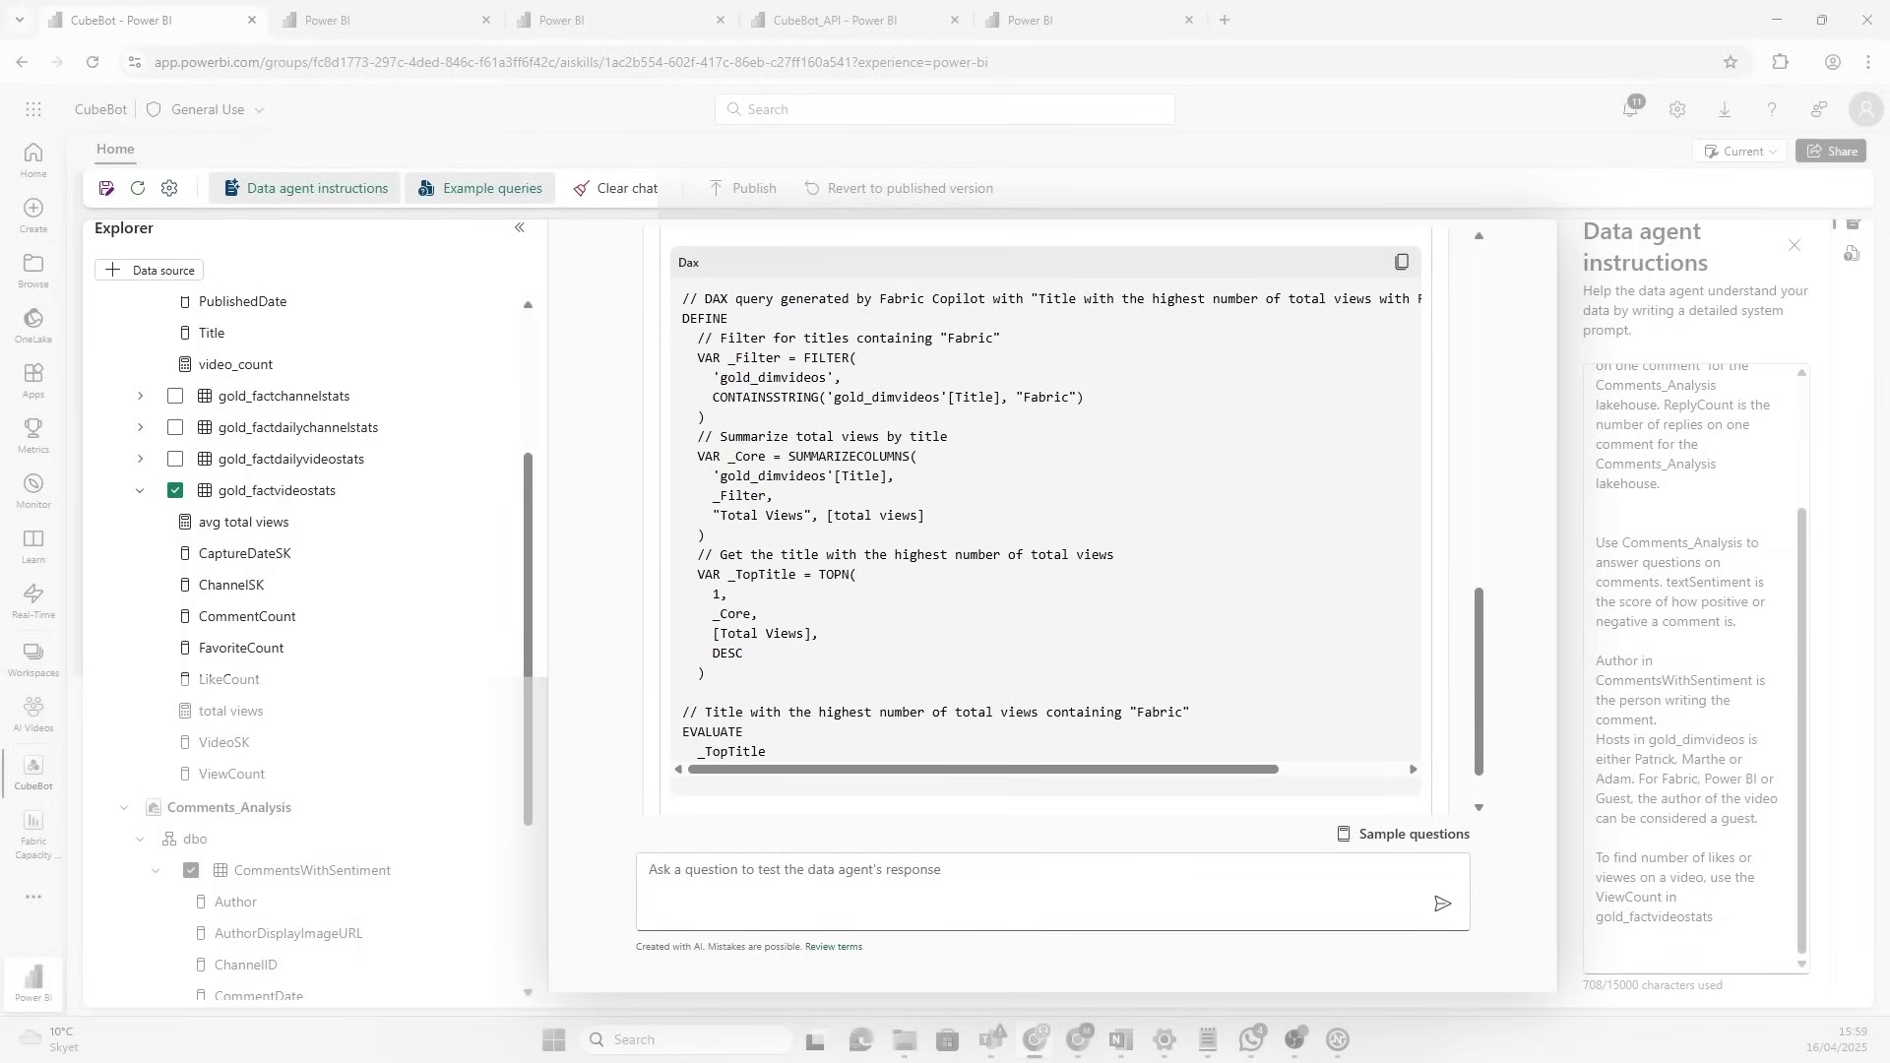
Check Page 2 of the YouTubeMetrics report: the 'Title contains Fabric' table's top video has 270,602 views
left_click(574, 10)
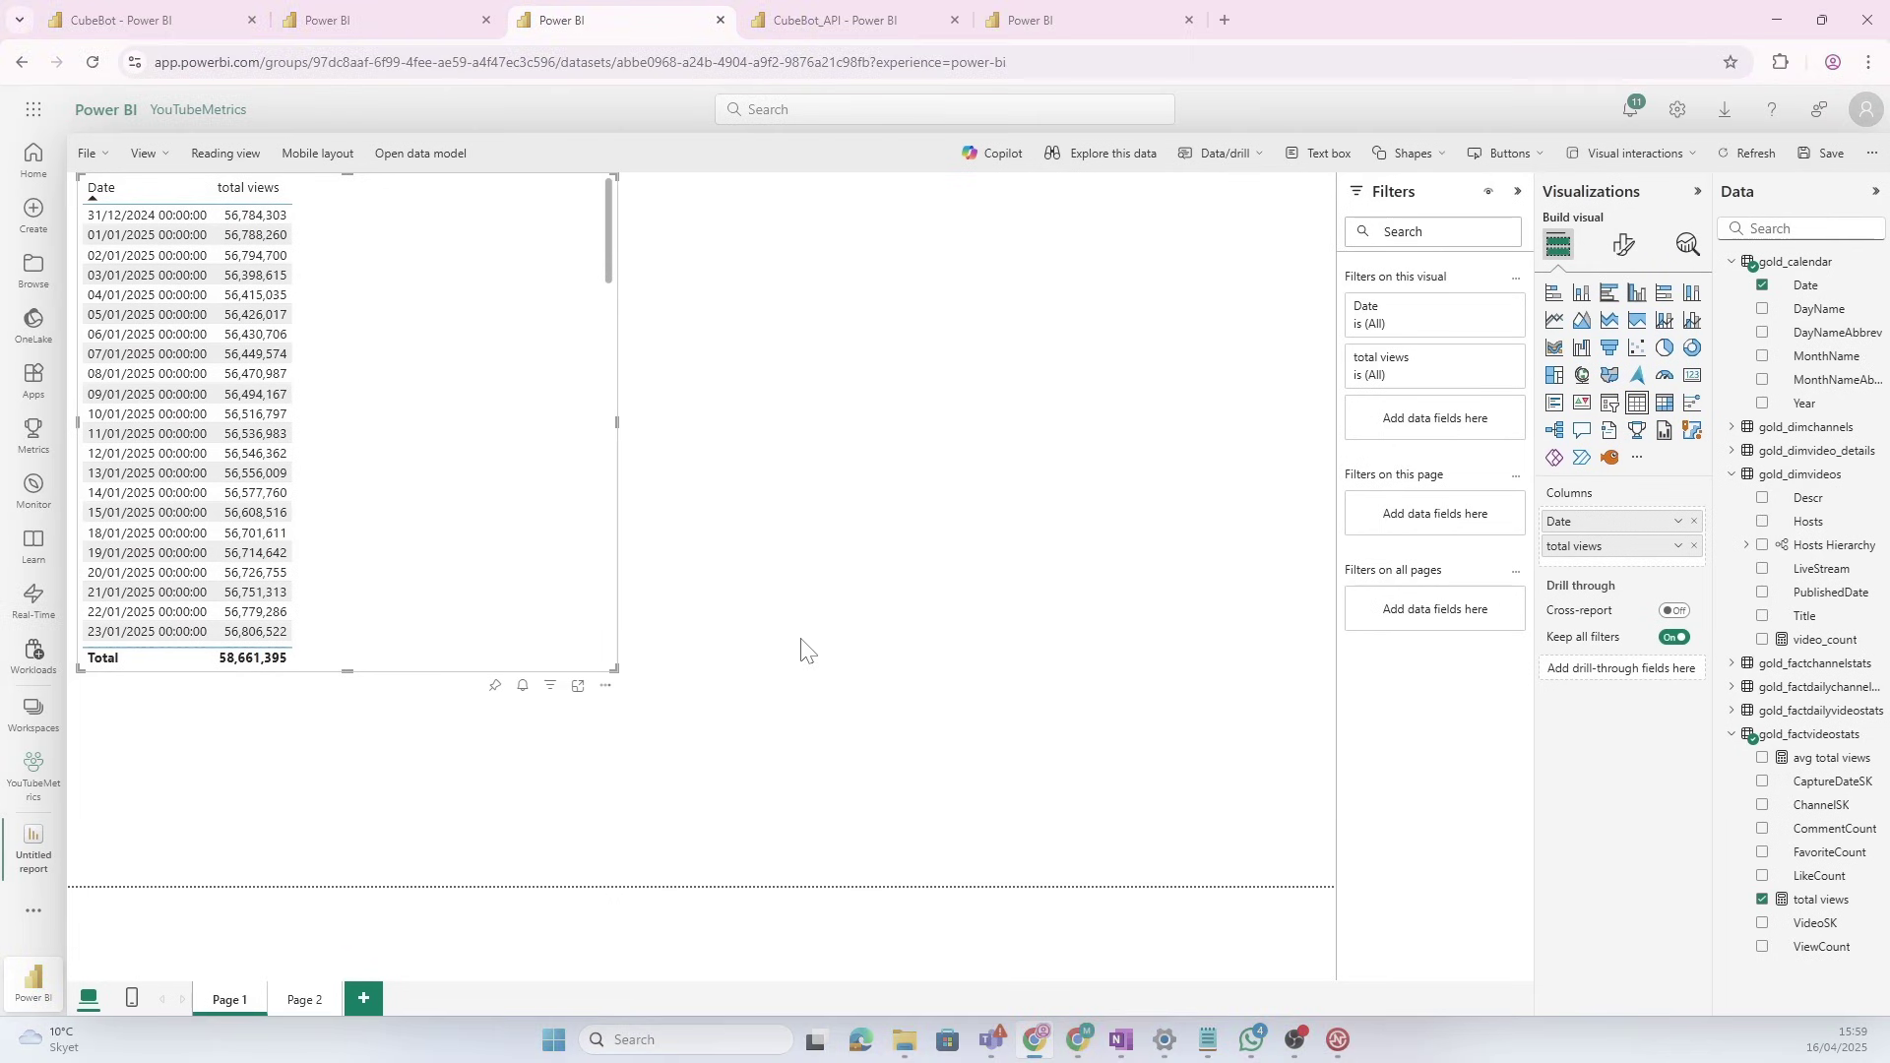
left_click(286, 1001)
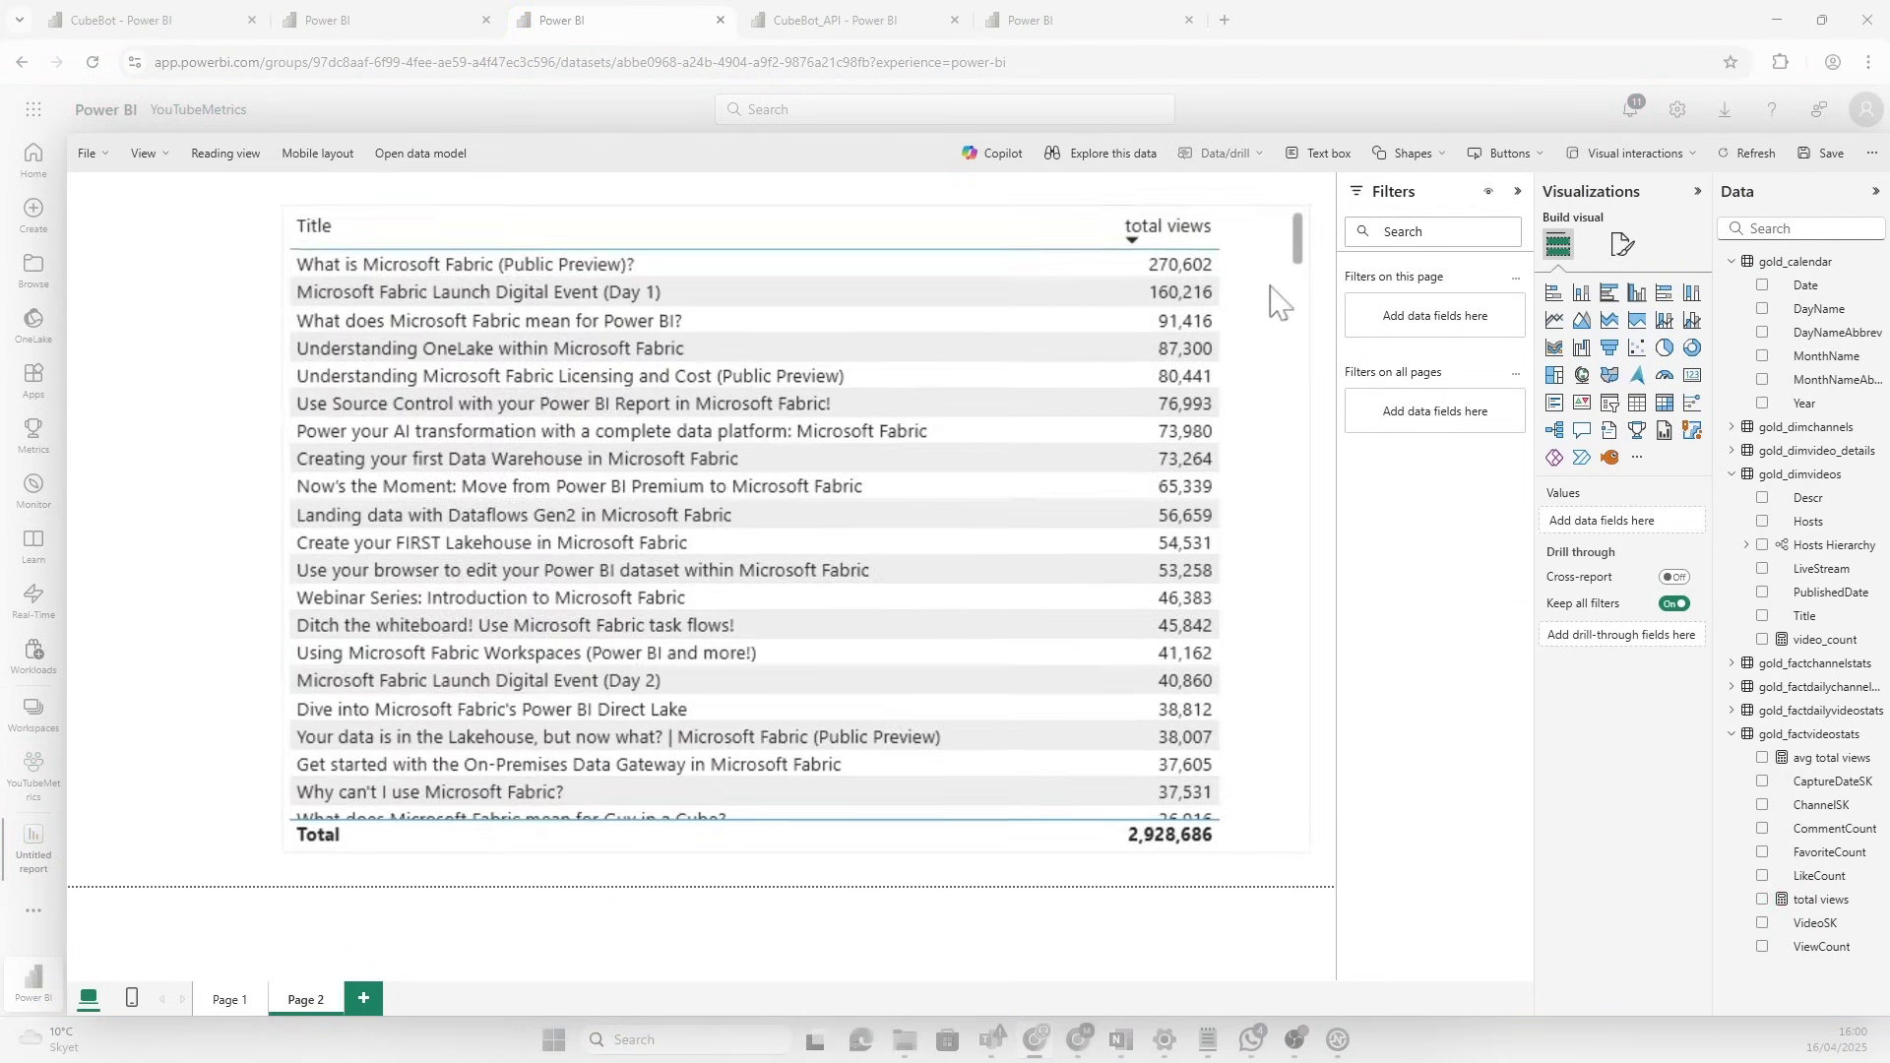
left_click(1280, 303)
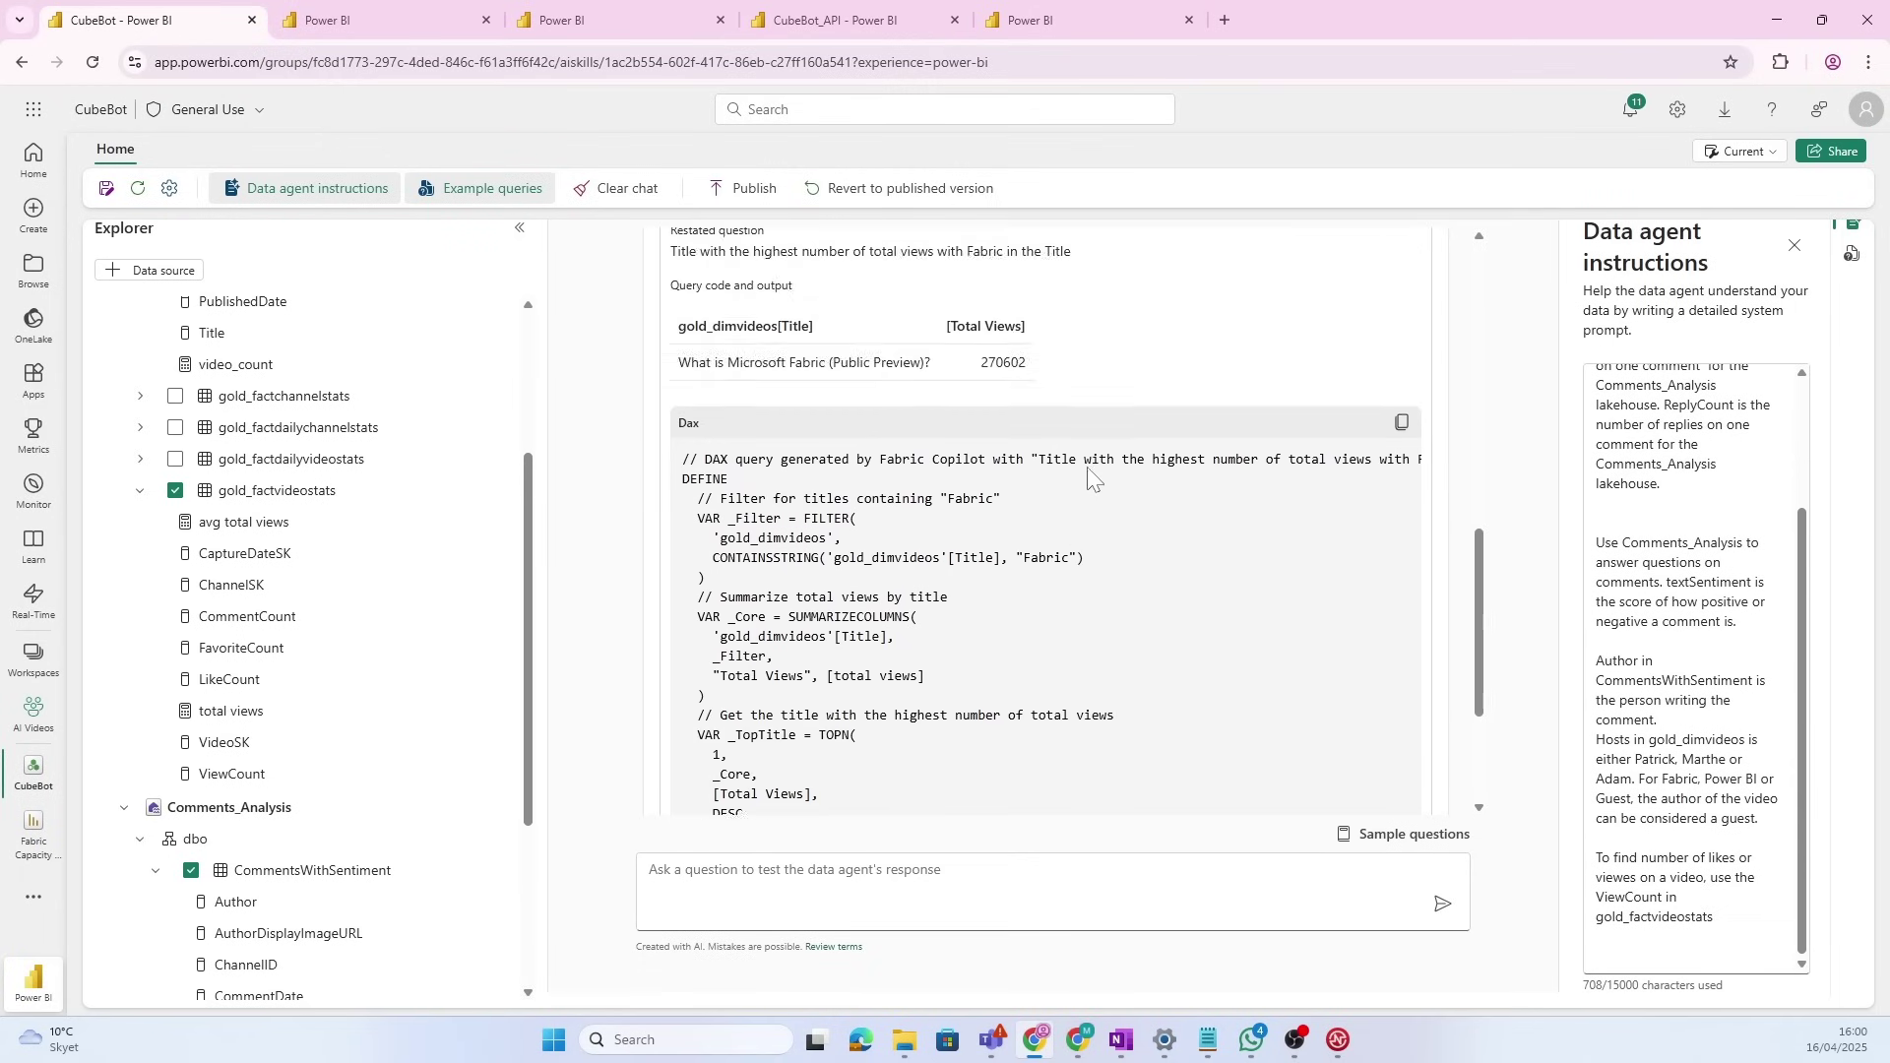
scroll(1090, 473, "up", 2)
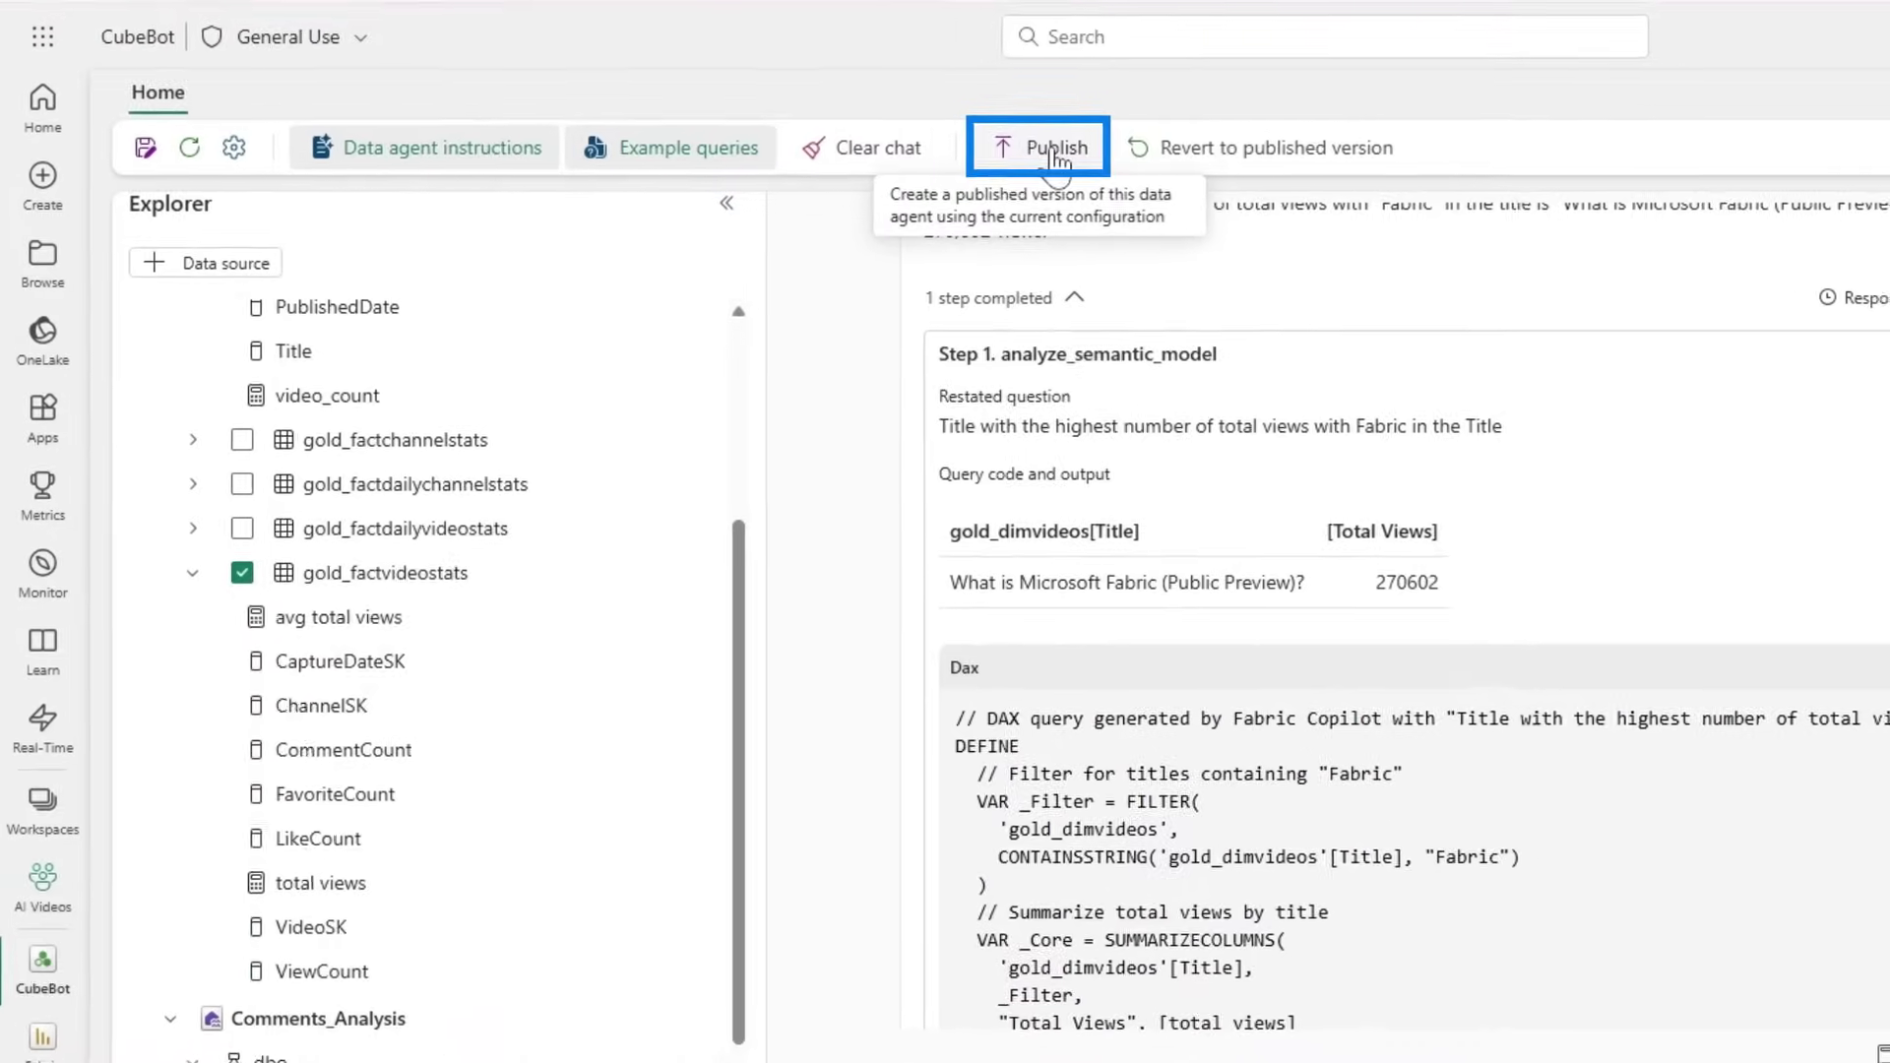
Publish CubeBot with the description 'Data agent to answer questions on YouTube statistics for Guy in a Cube.'
left_click(751, 189)
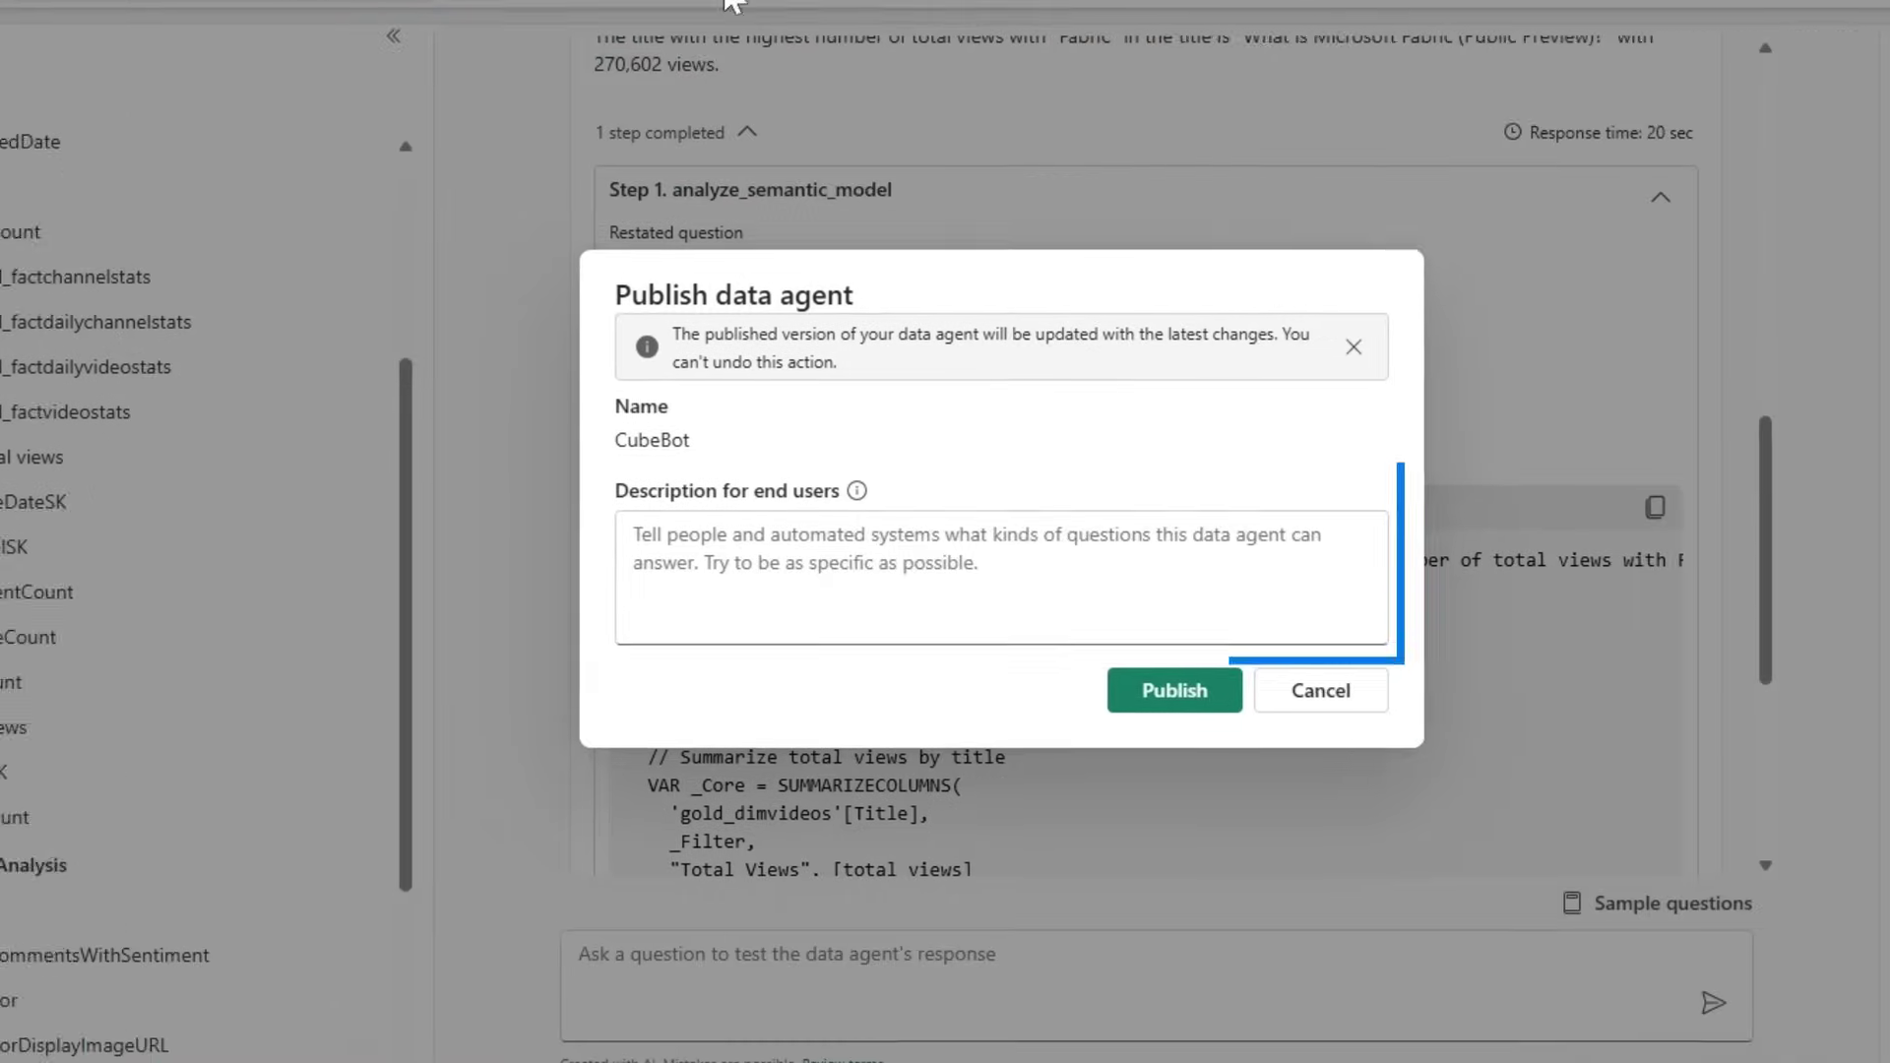
type("Data agent to answer que")
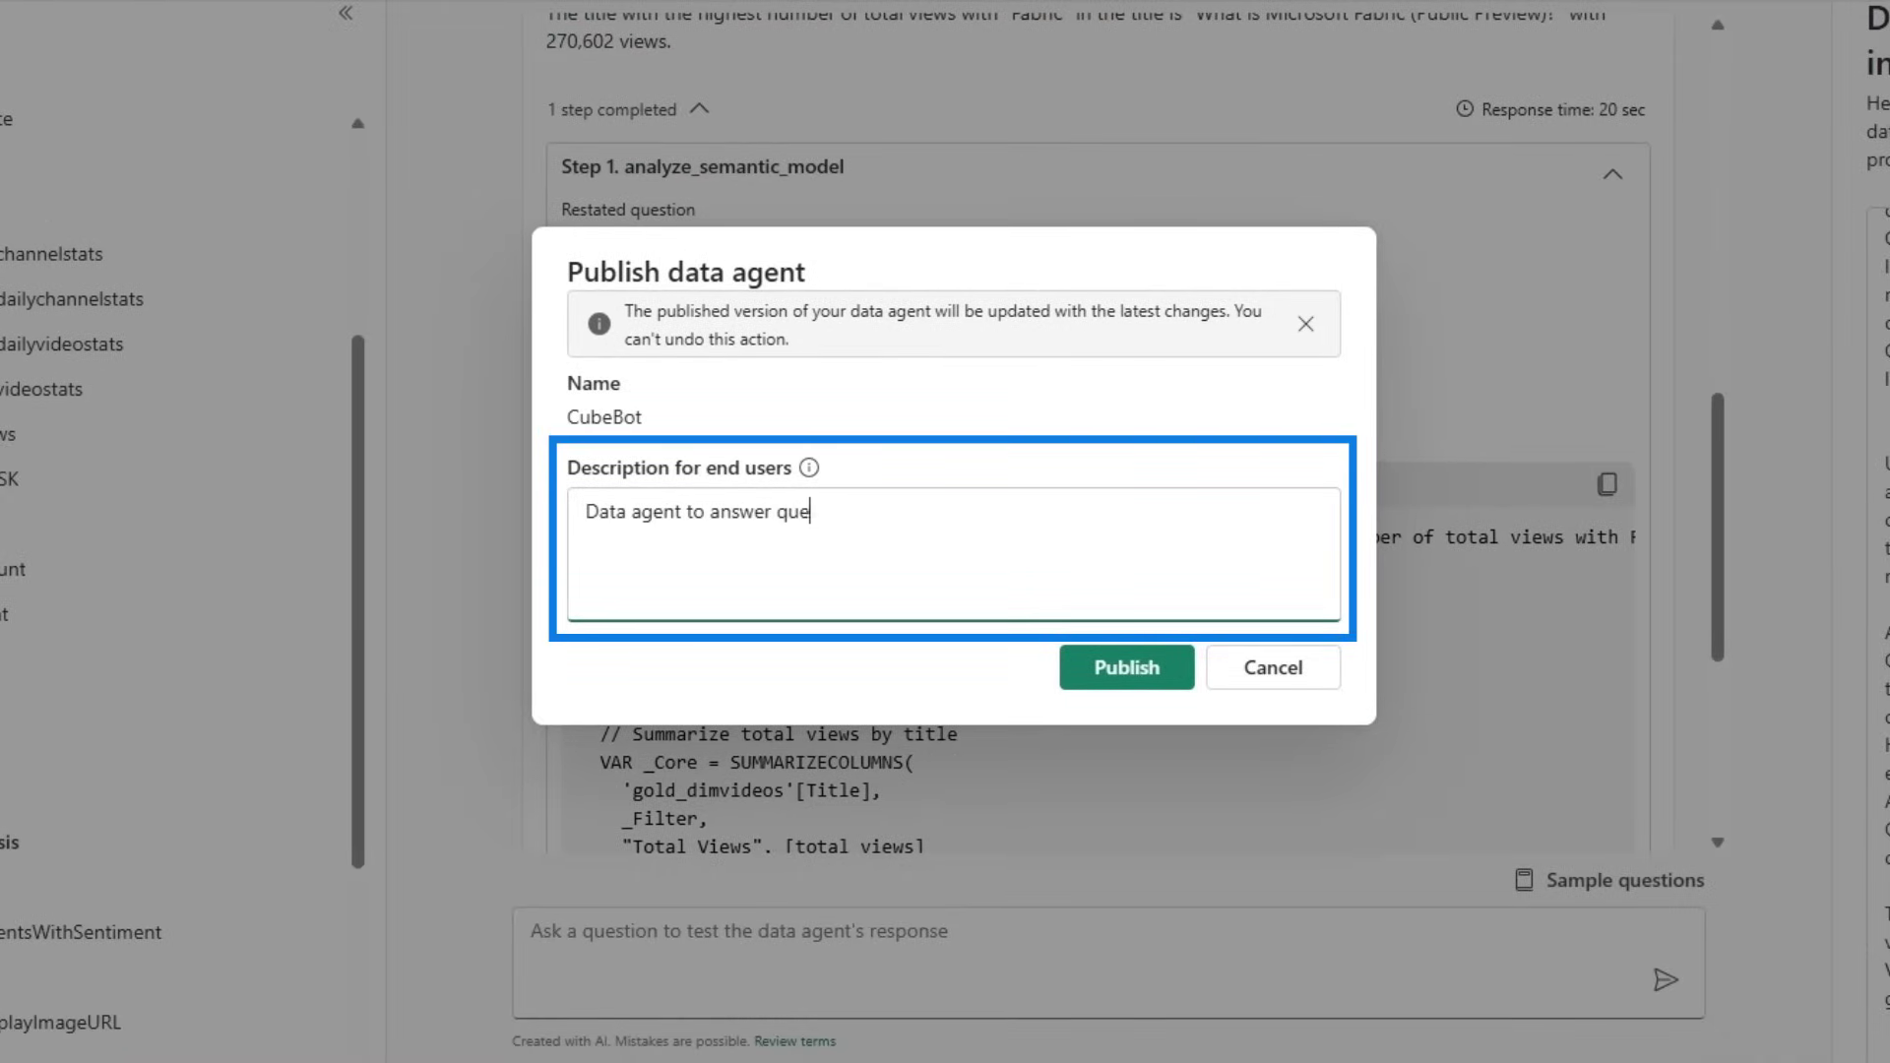
type("stions on YouTube statis")
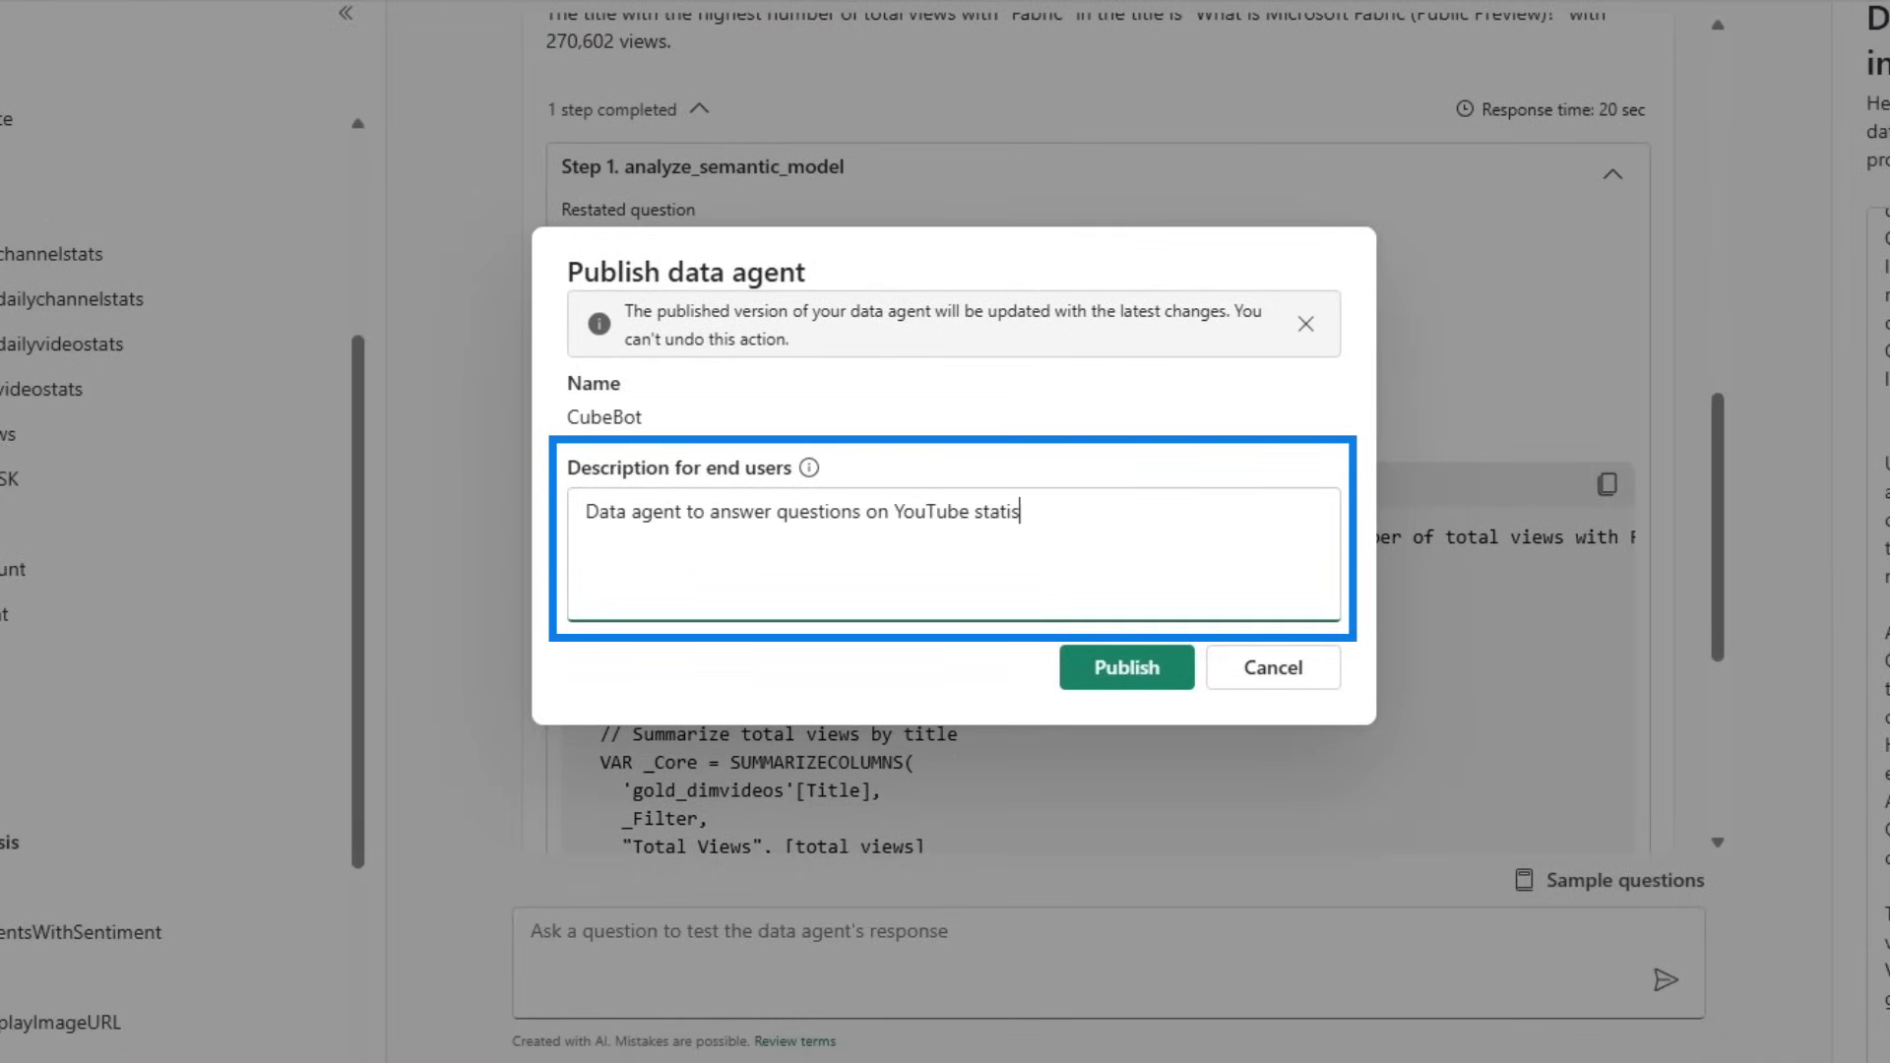
type("tics for Guy in a Cube.")
left_click(1113, 667)
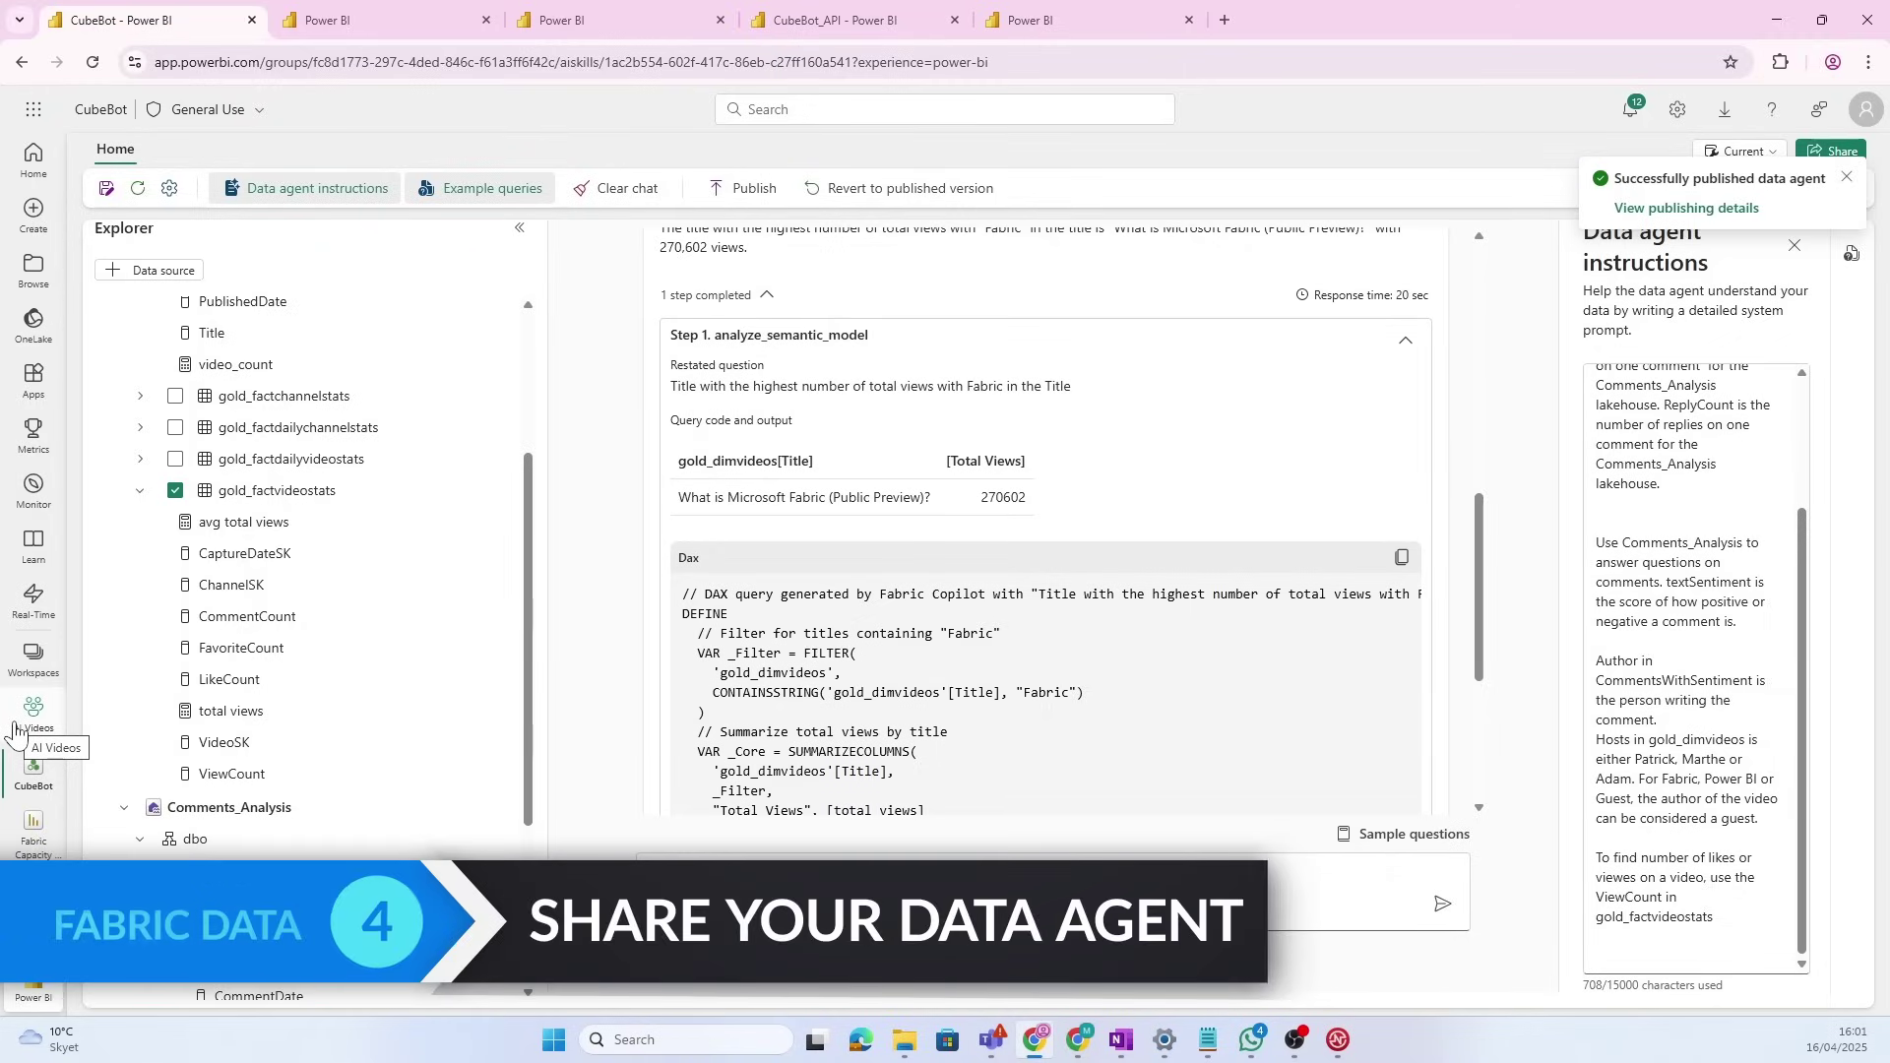
Open CubeBot's direct access list from the AI Videos workspace
left_click(15, 731)
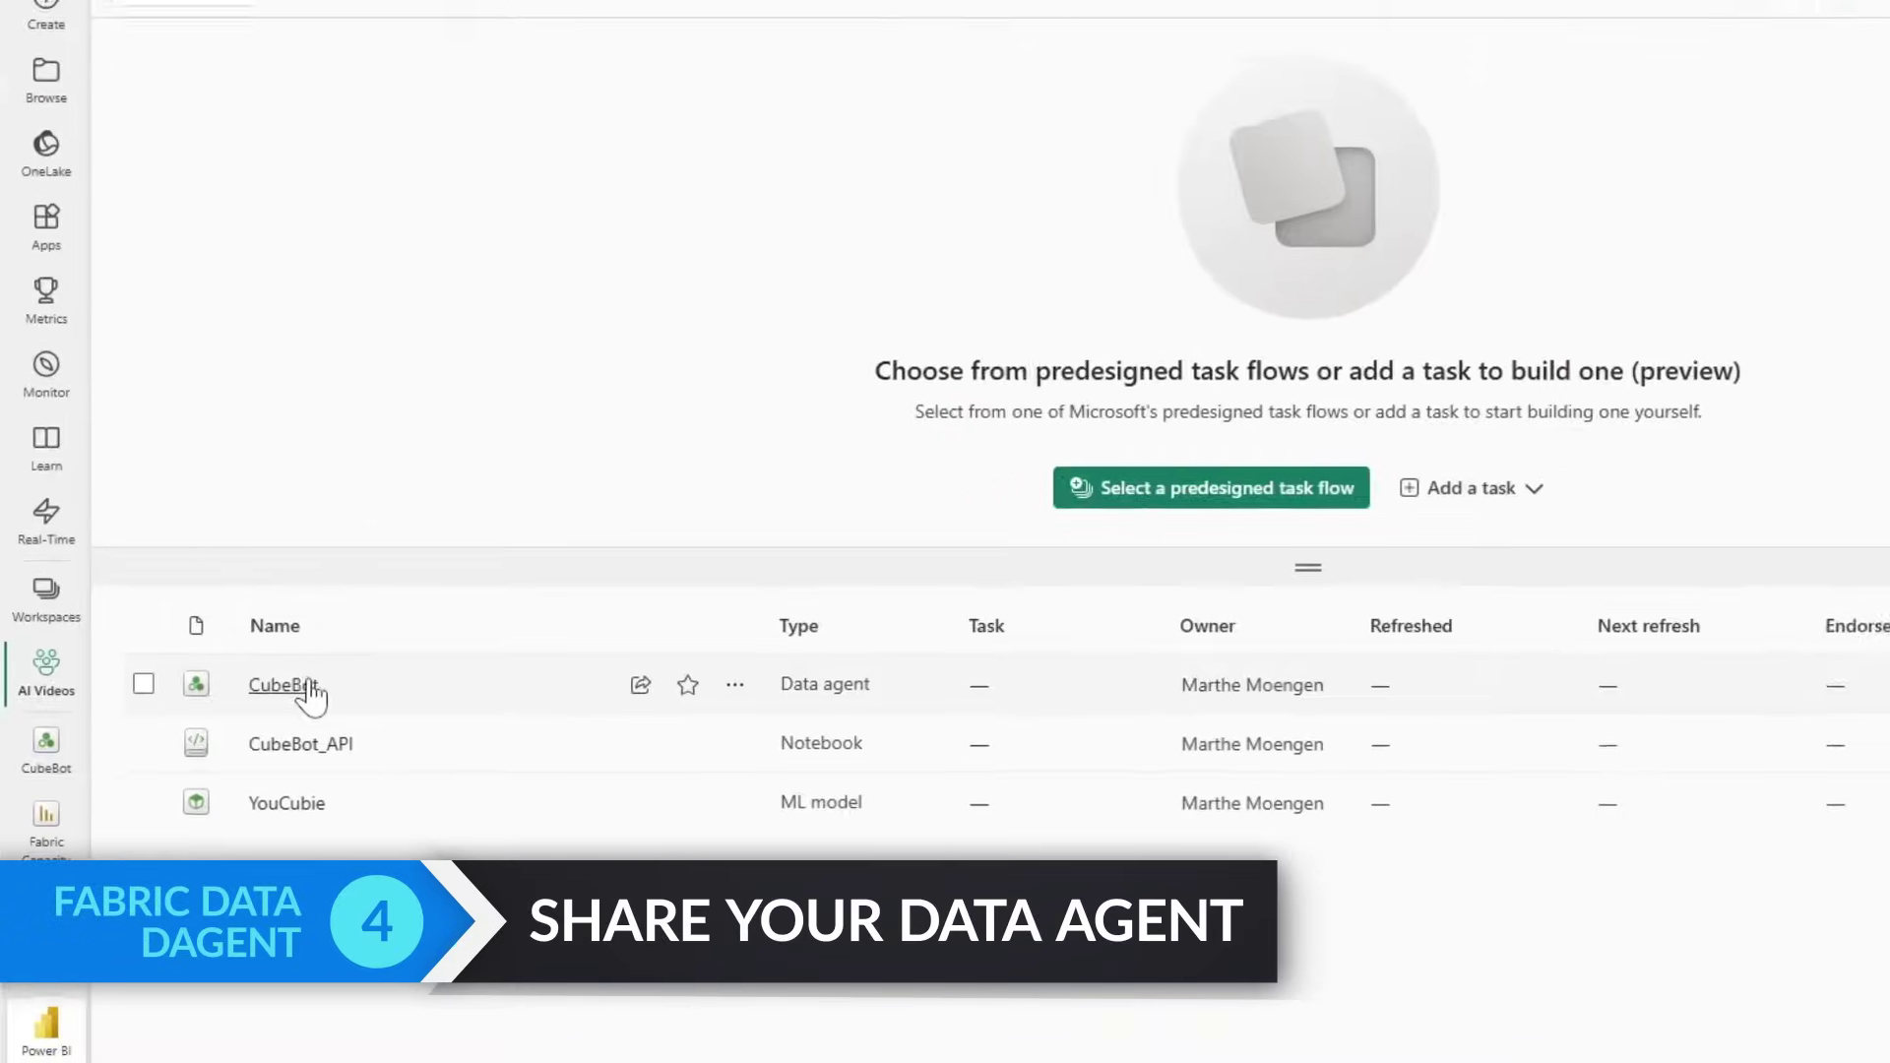
left_click(735, 684)
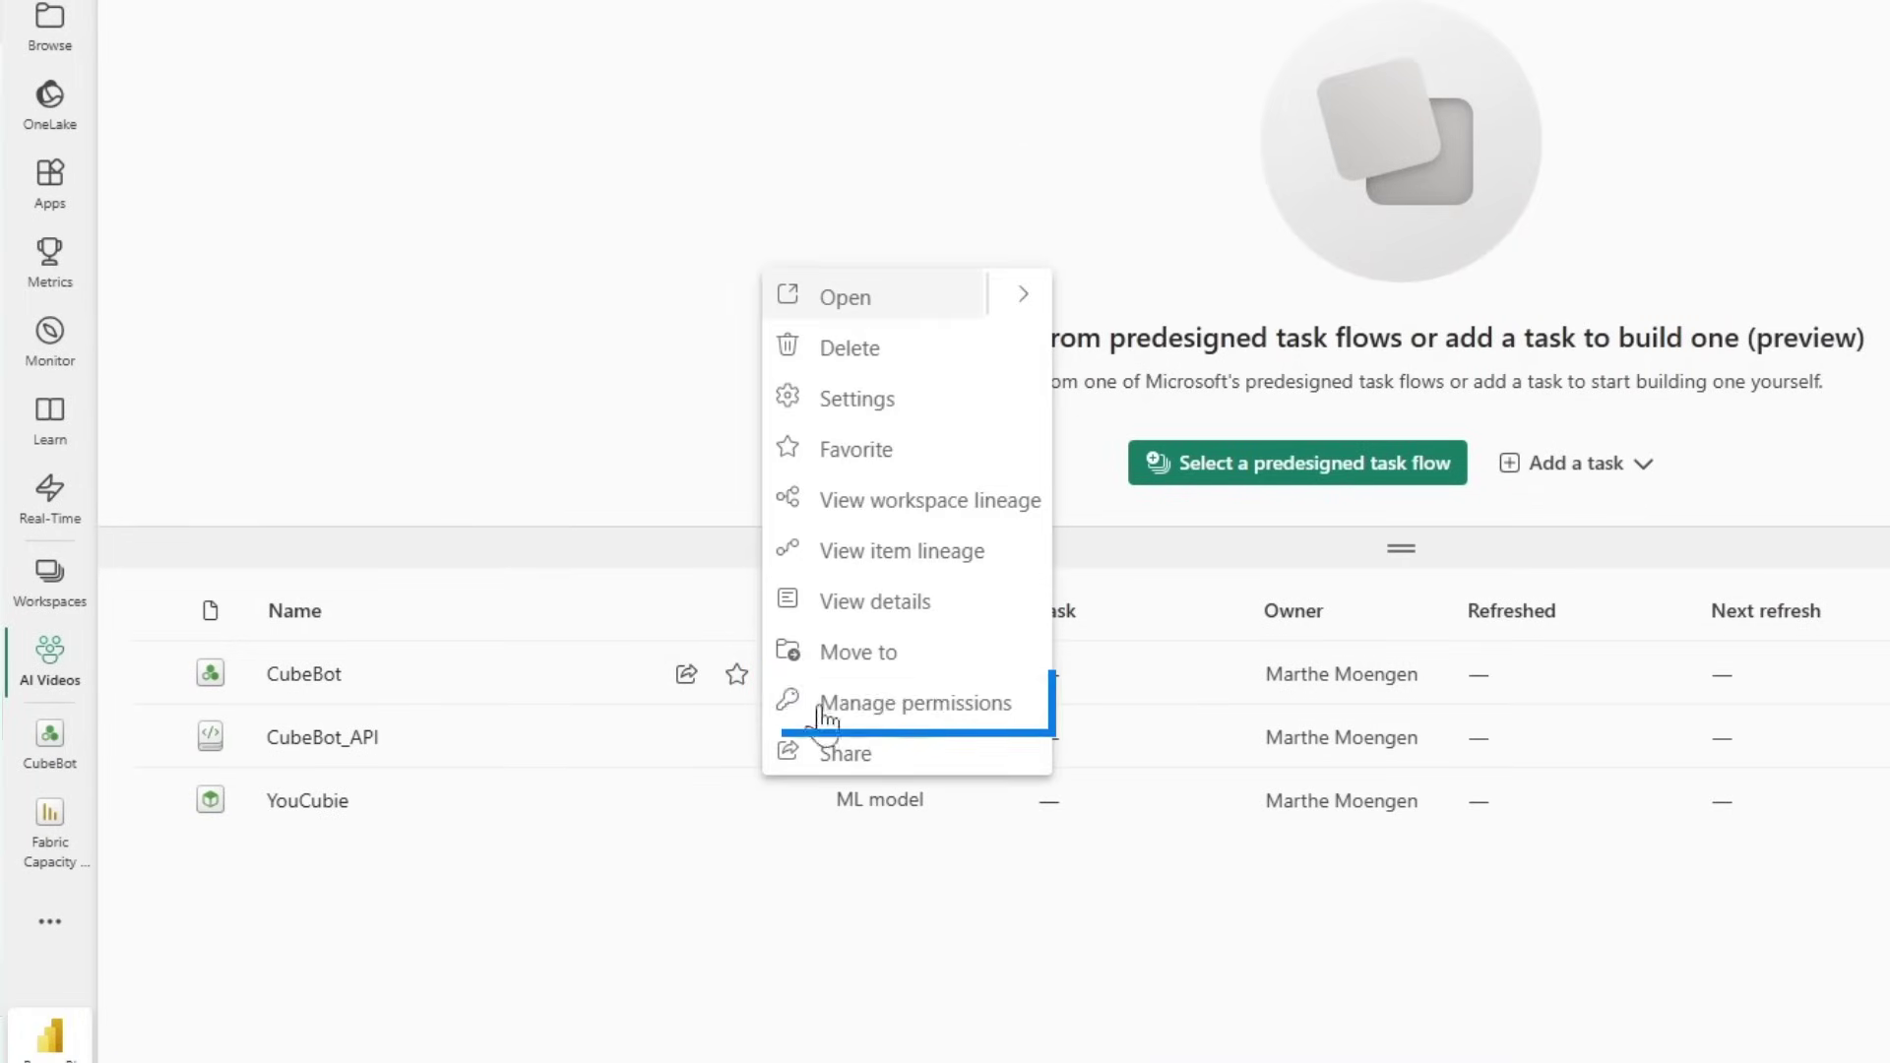
left_click(823, 705)
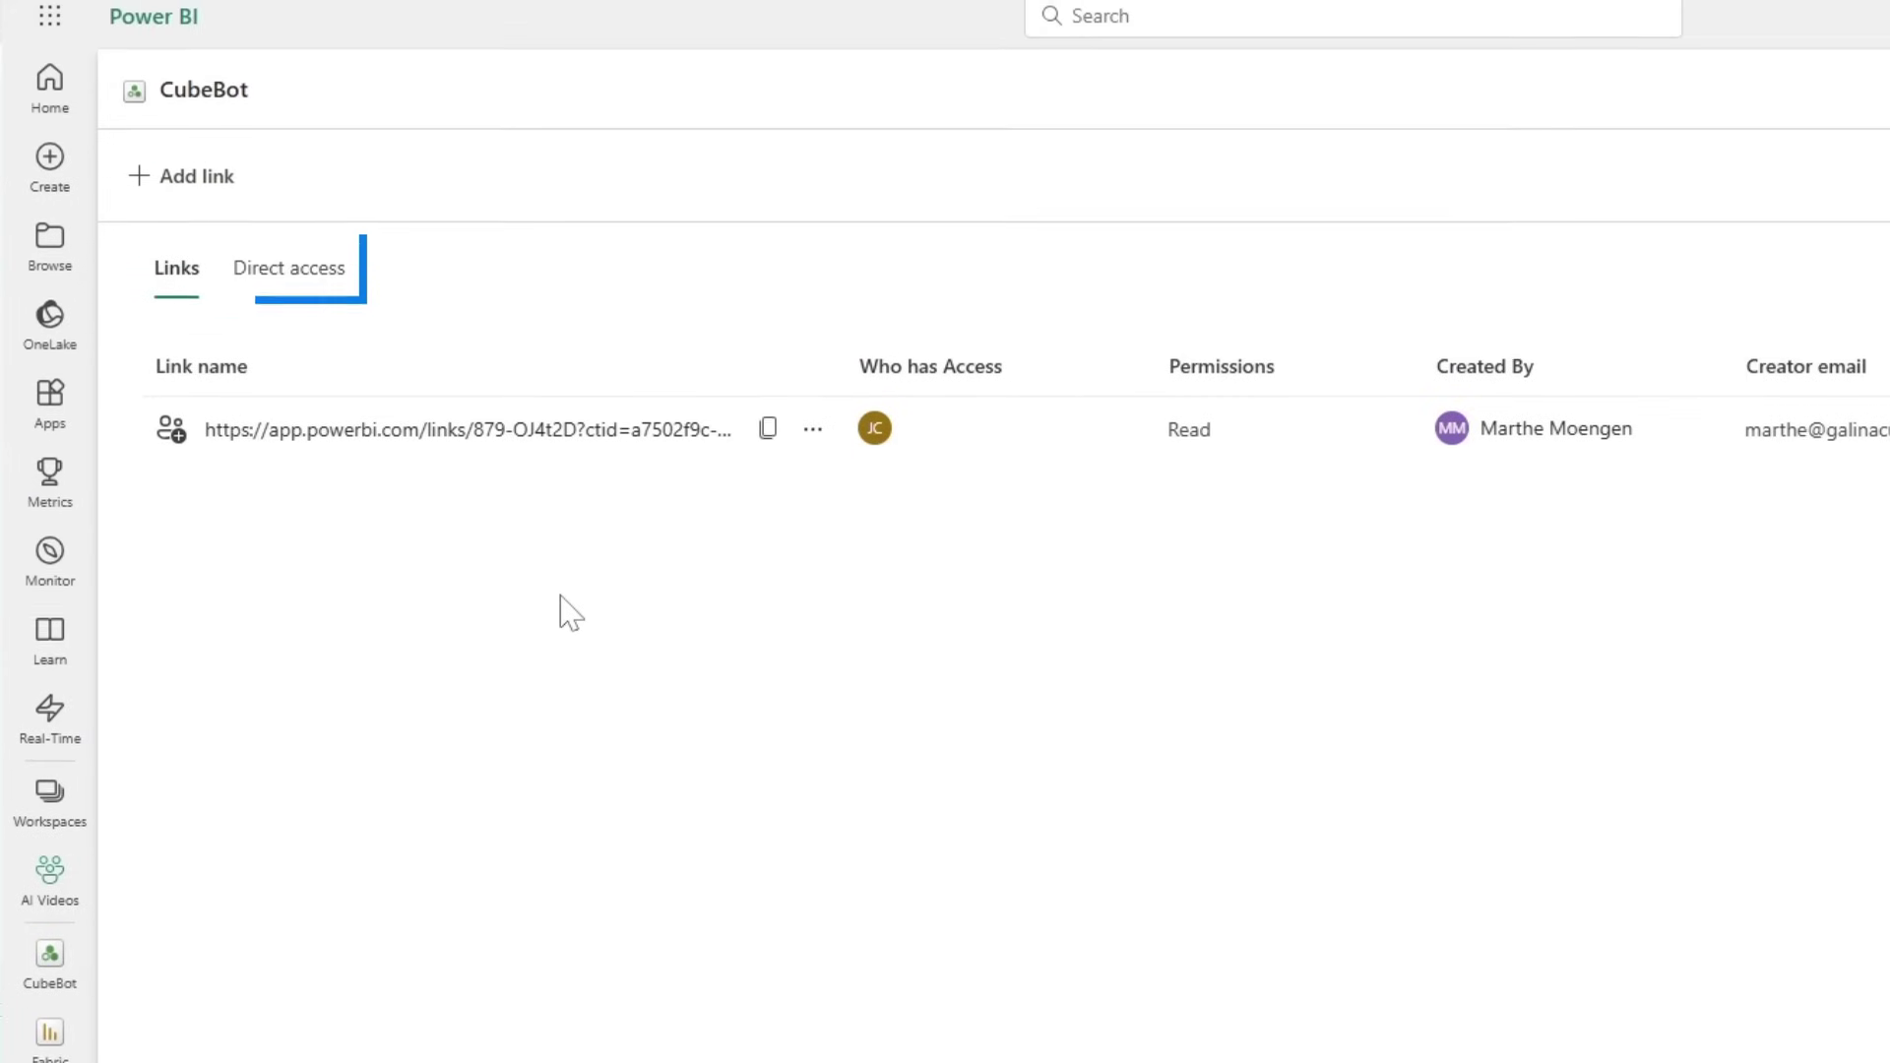
left_click(299, 313)
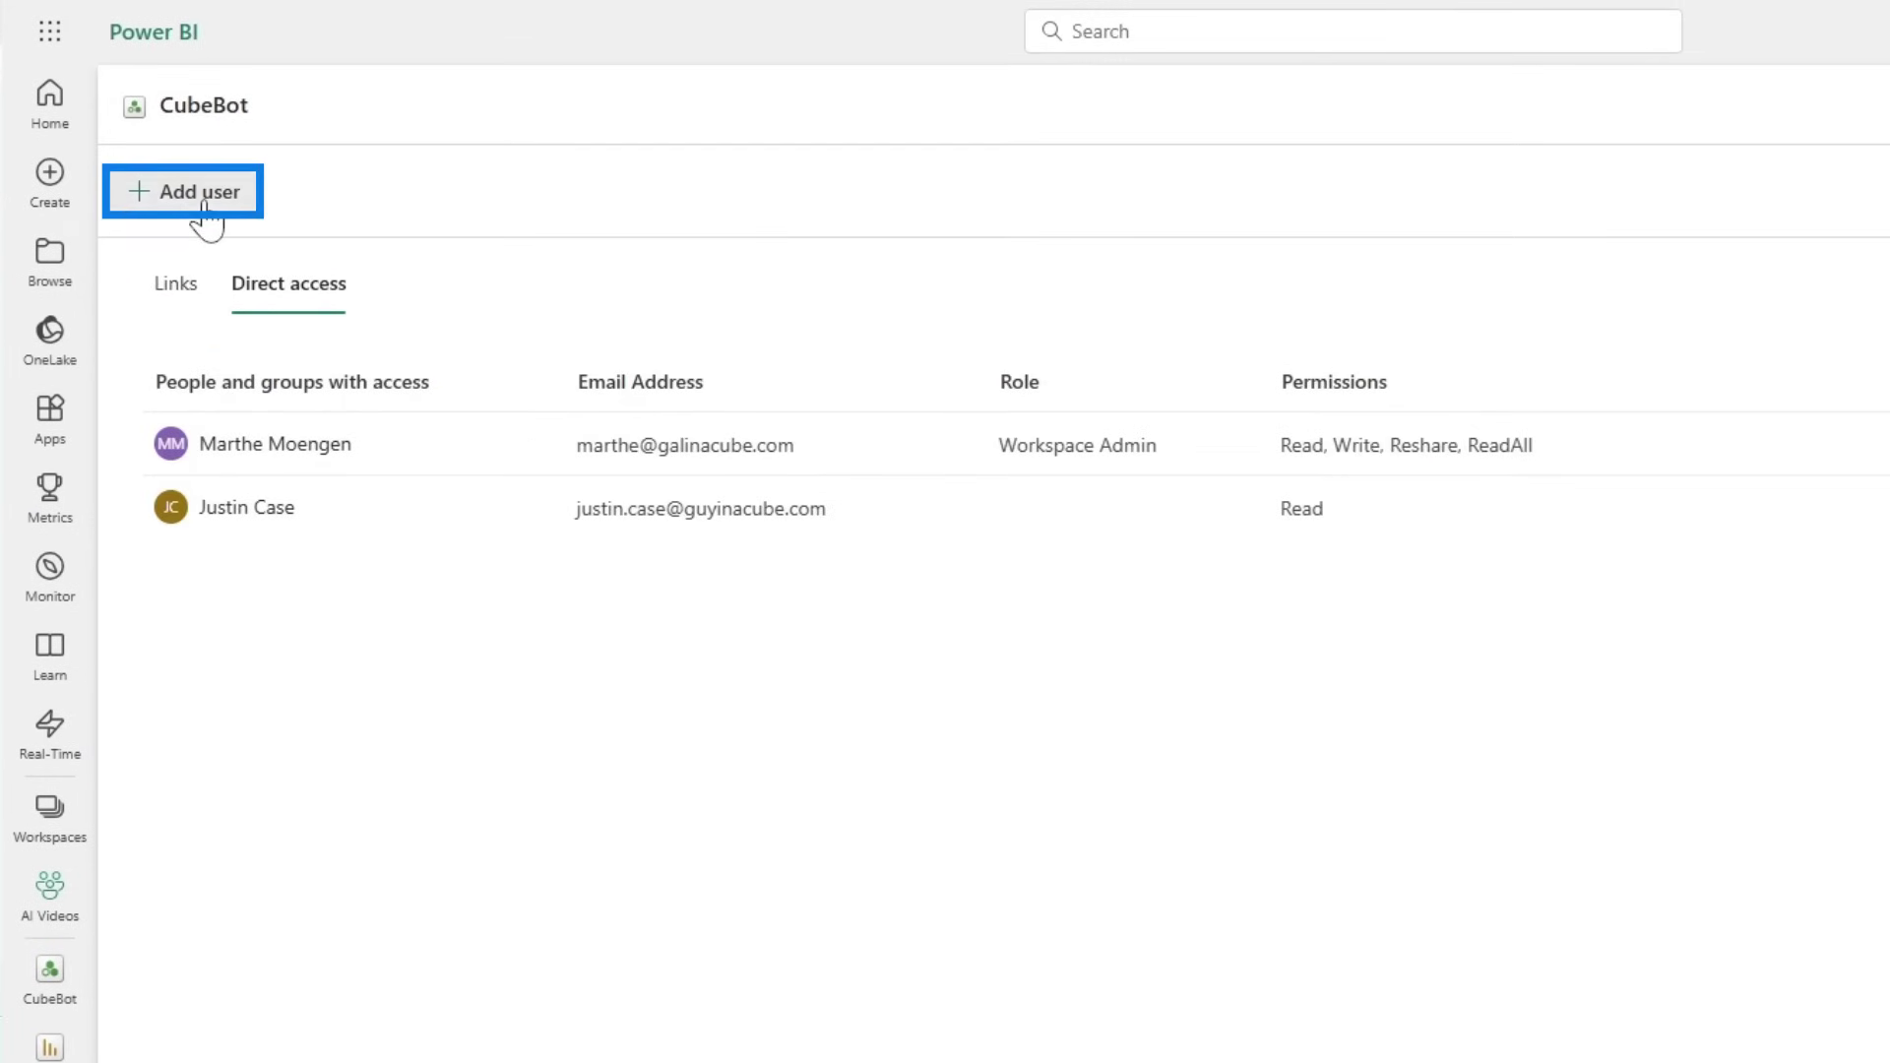
Grant three colleagues access to CubeBot
left_click(203, 209)
type("A")
left_click(946, 418)
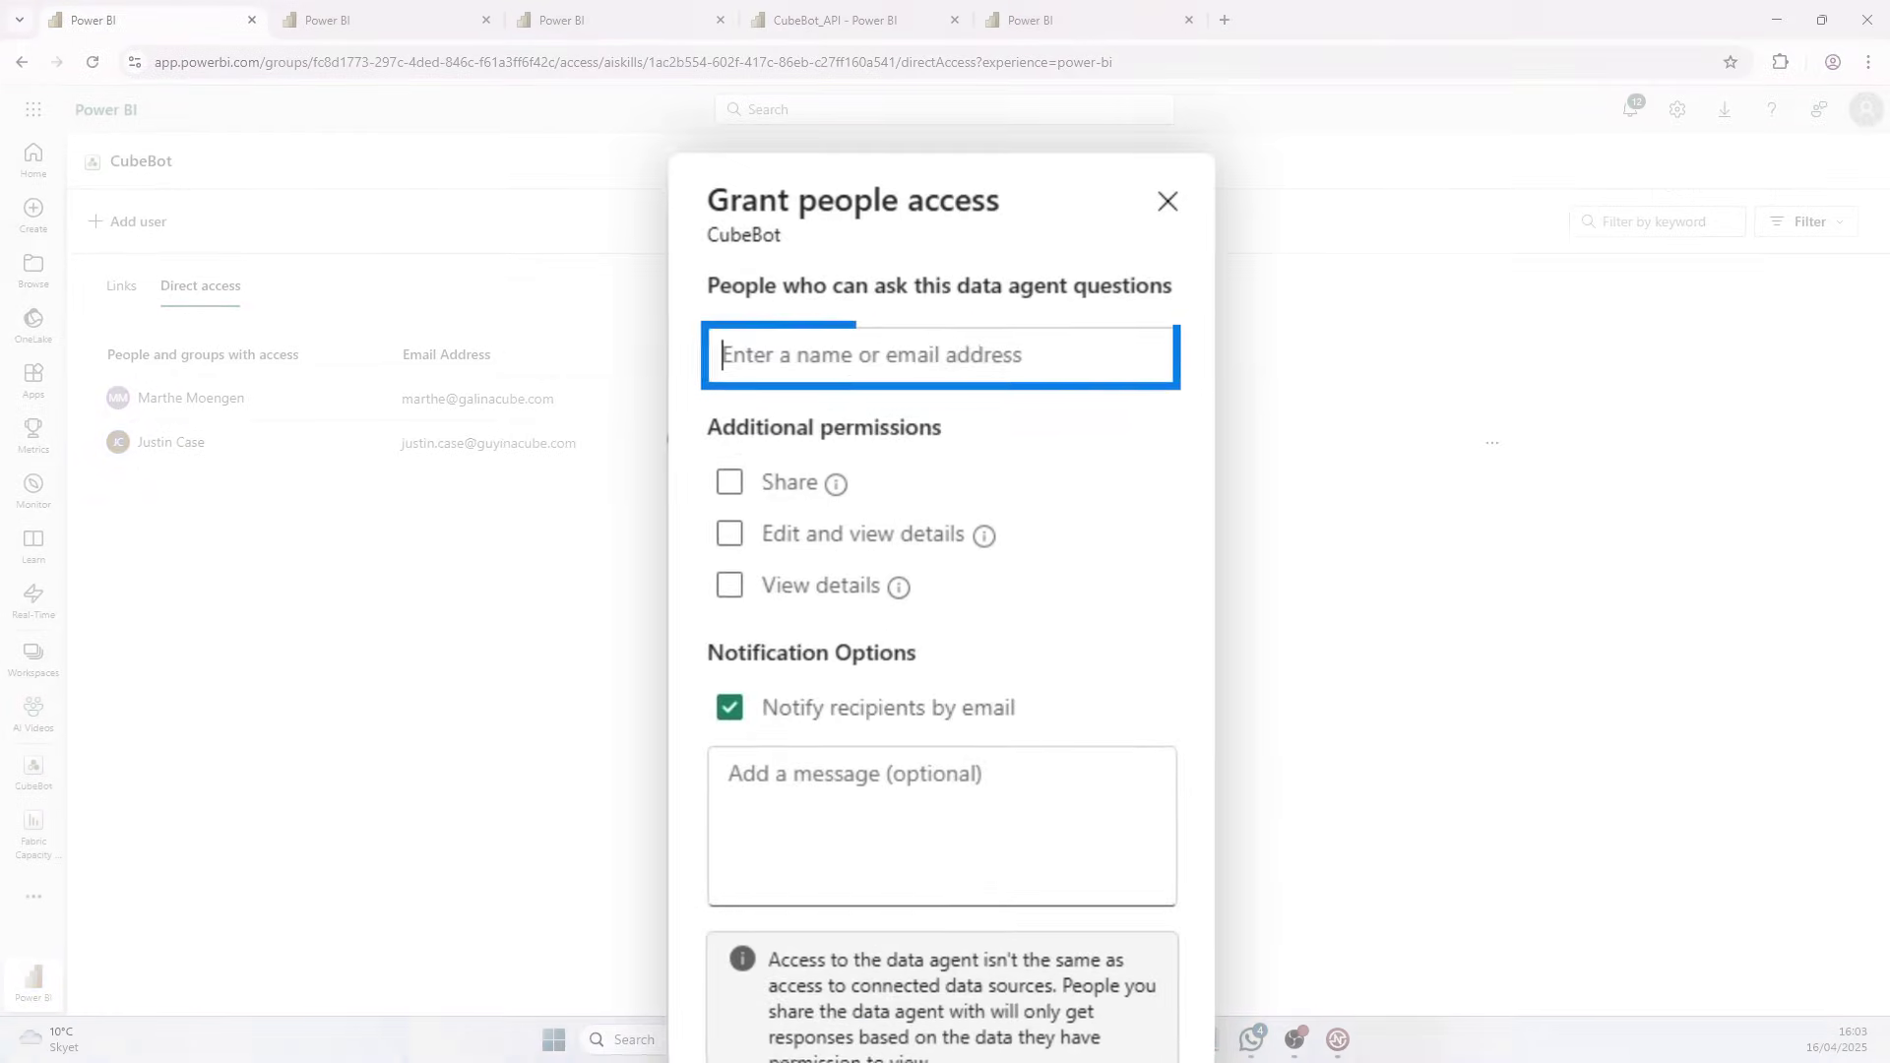
type("P")
left_click(970, 483)
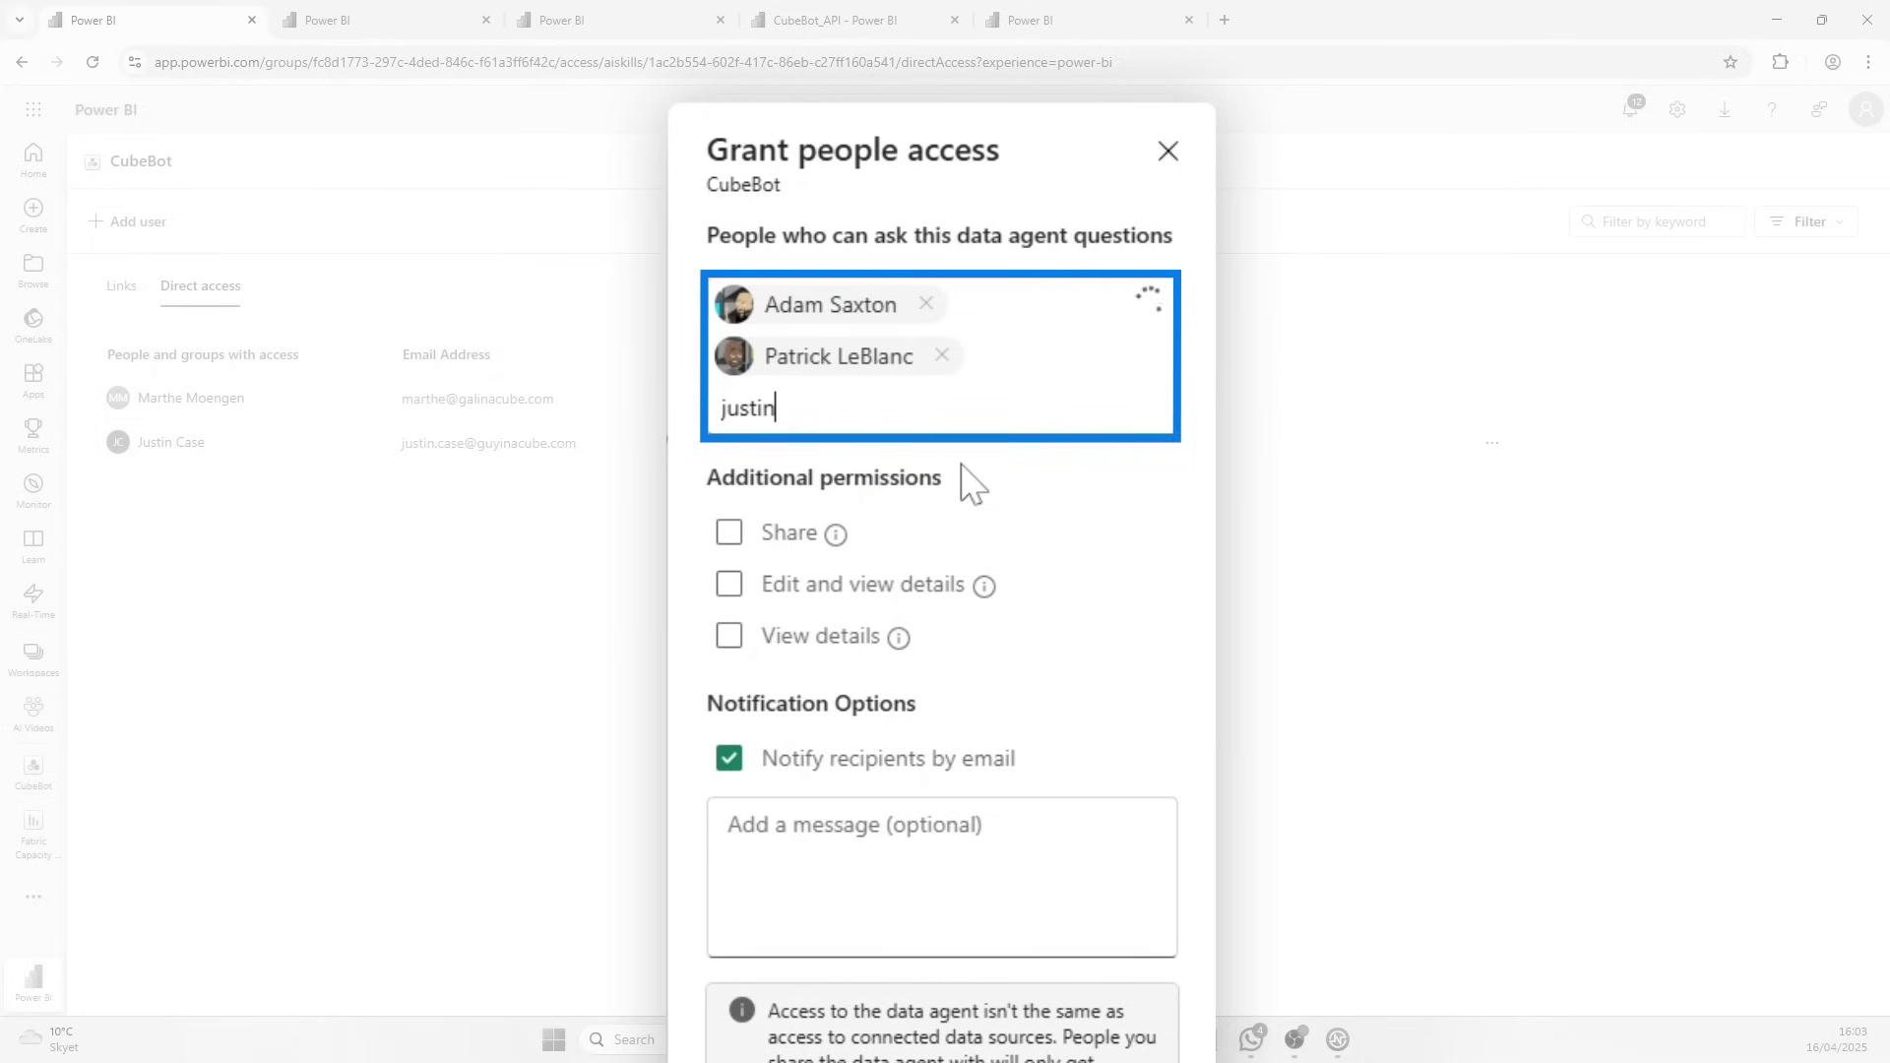
type("justin")
left_click(962, 482)
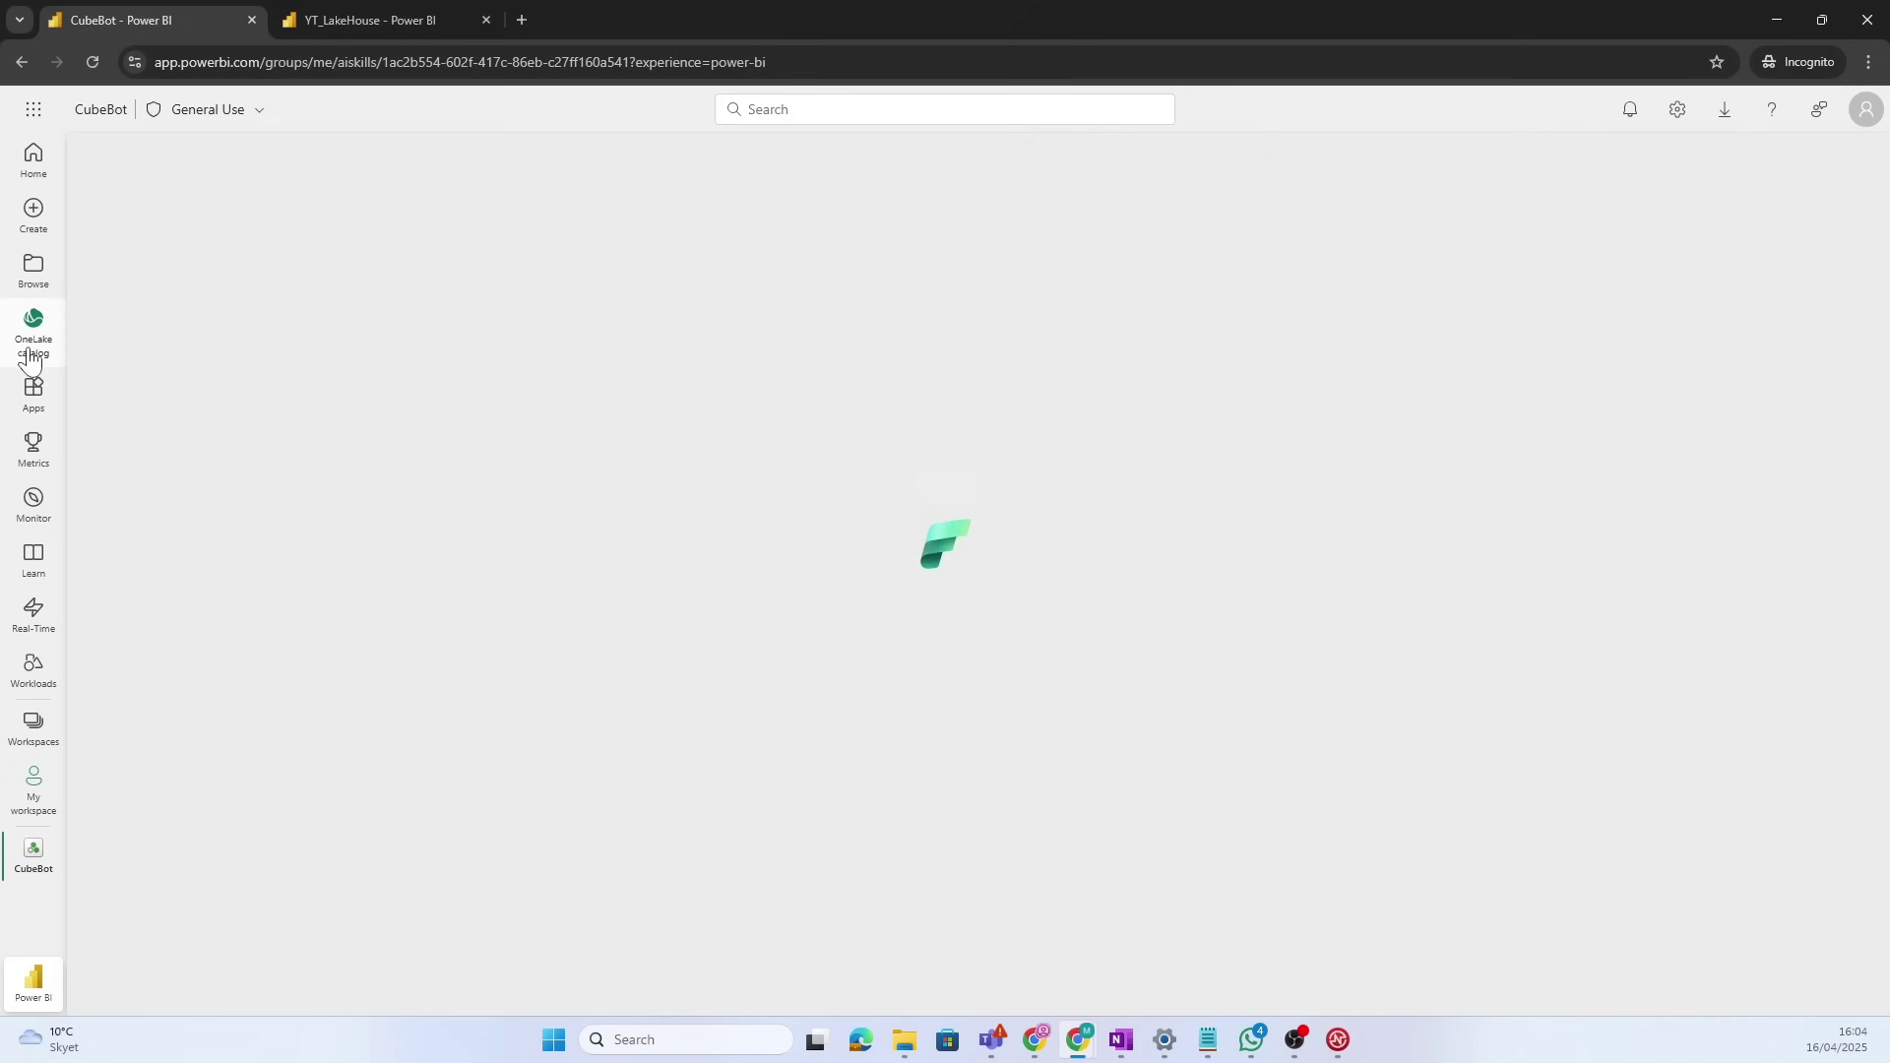
left_click(34, 325)
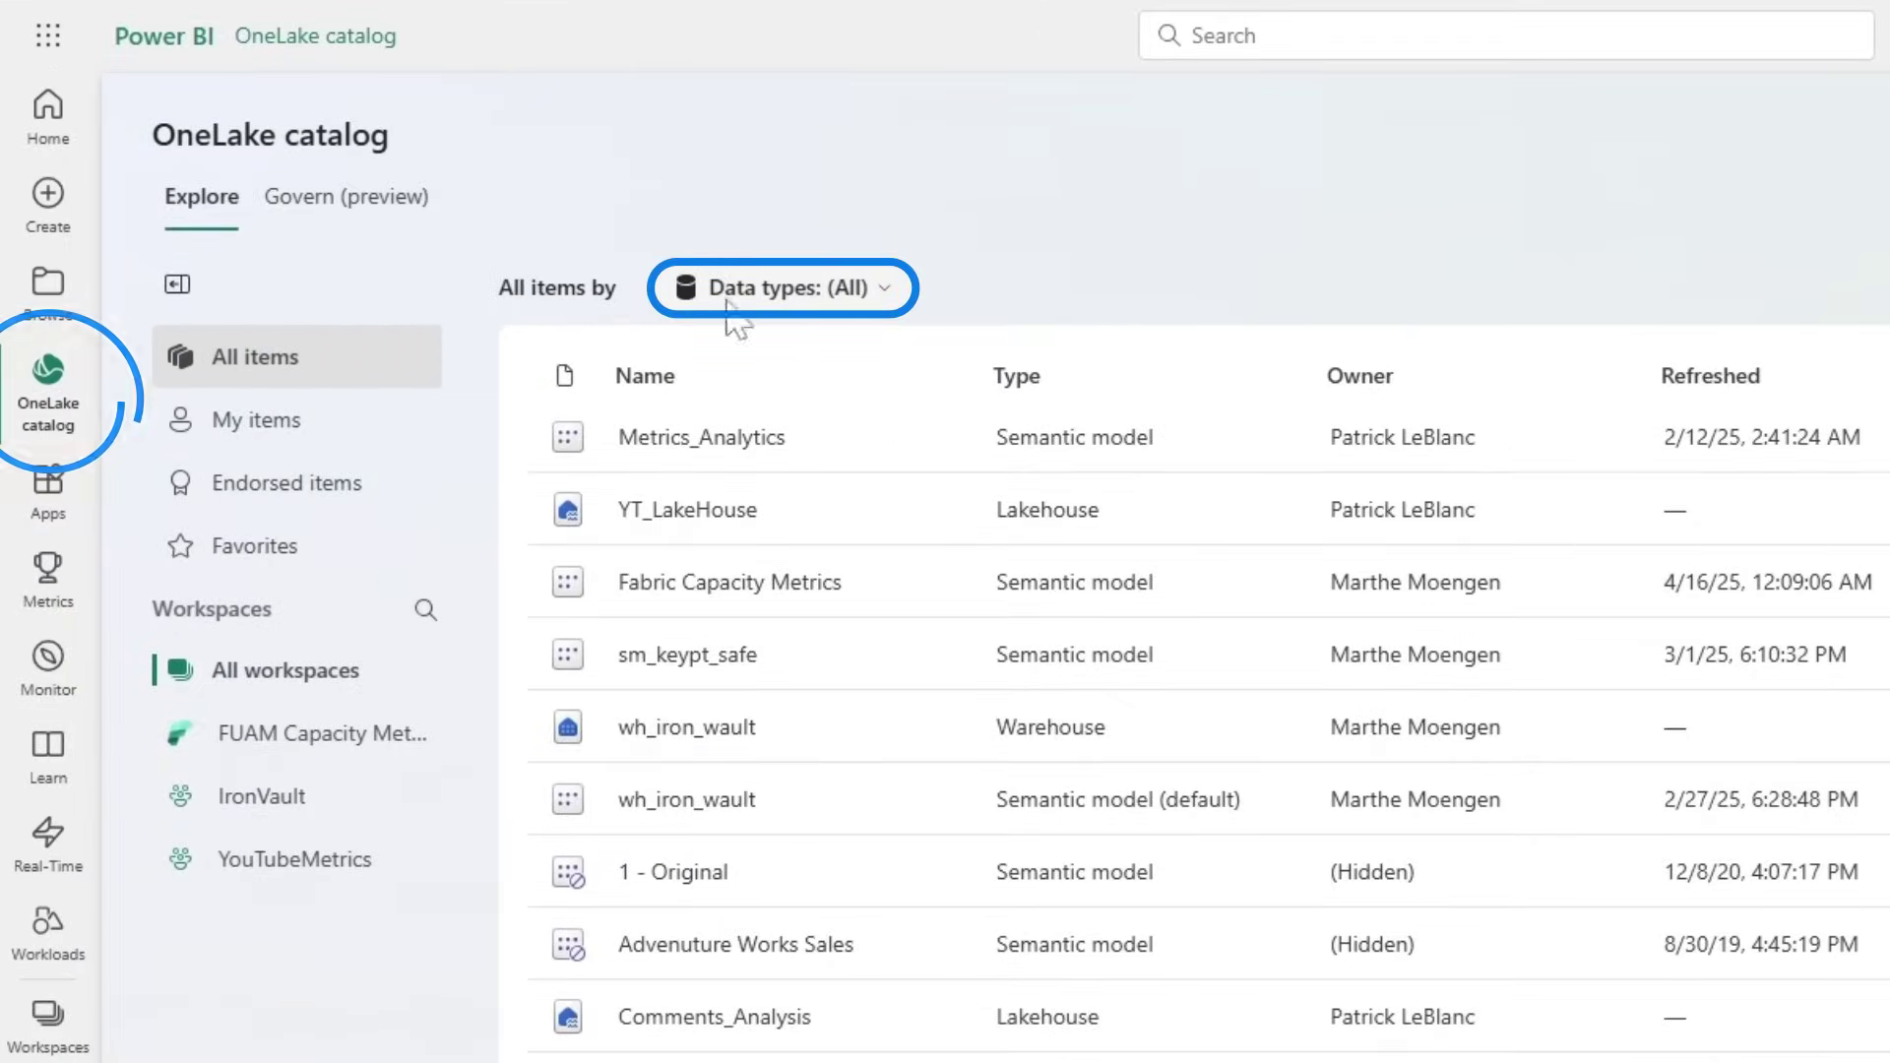
Filter the OneLake catalog to all Insights item types and open the shared CubeBot agent
left_click(801, 301)
mouse_move(896, 409)
left_click(1133, 412)
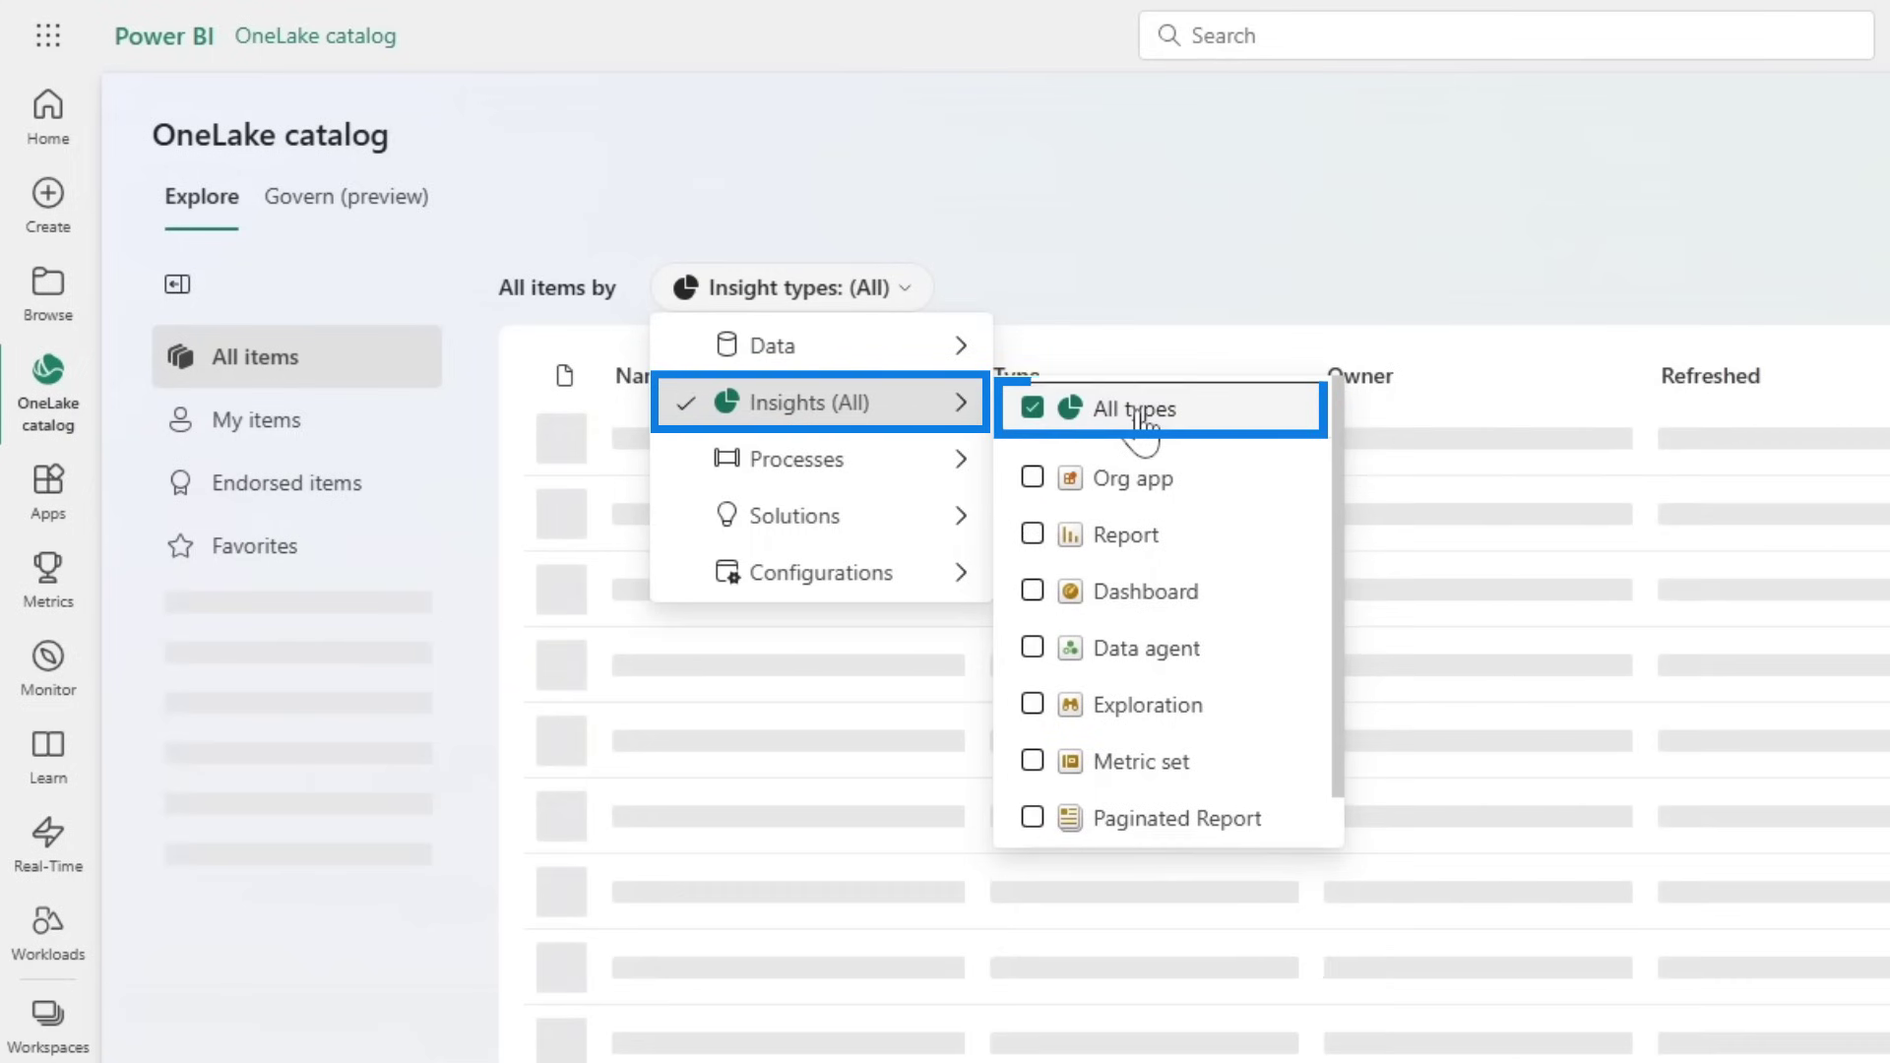
left_click(1187, 254)
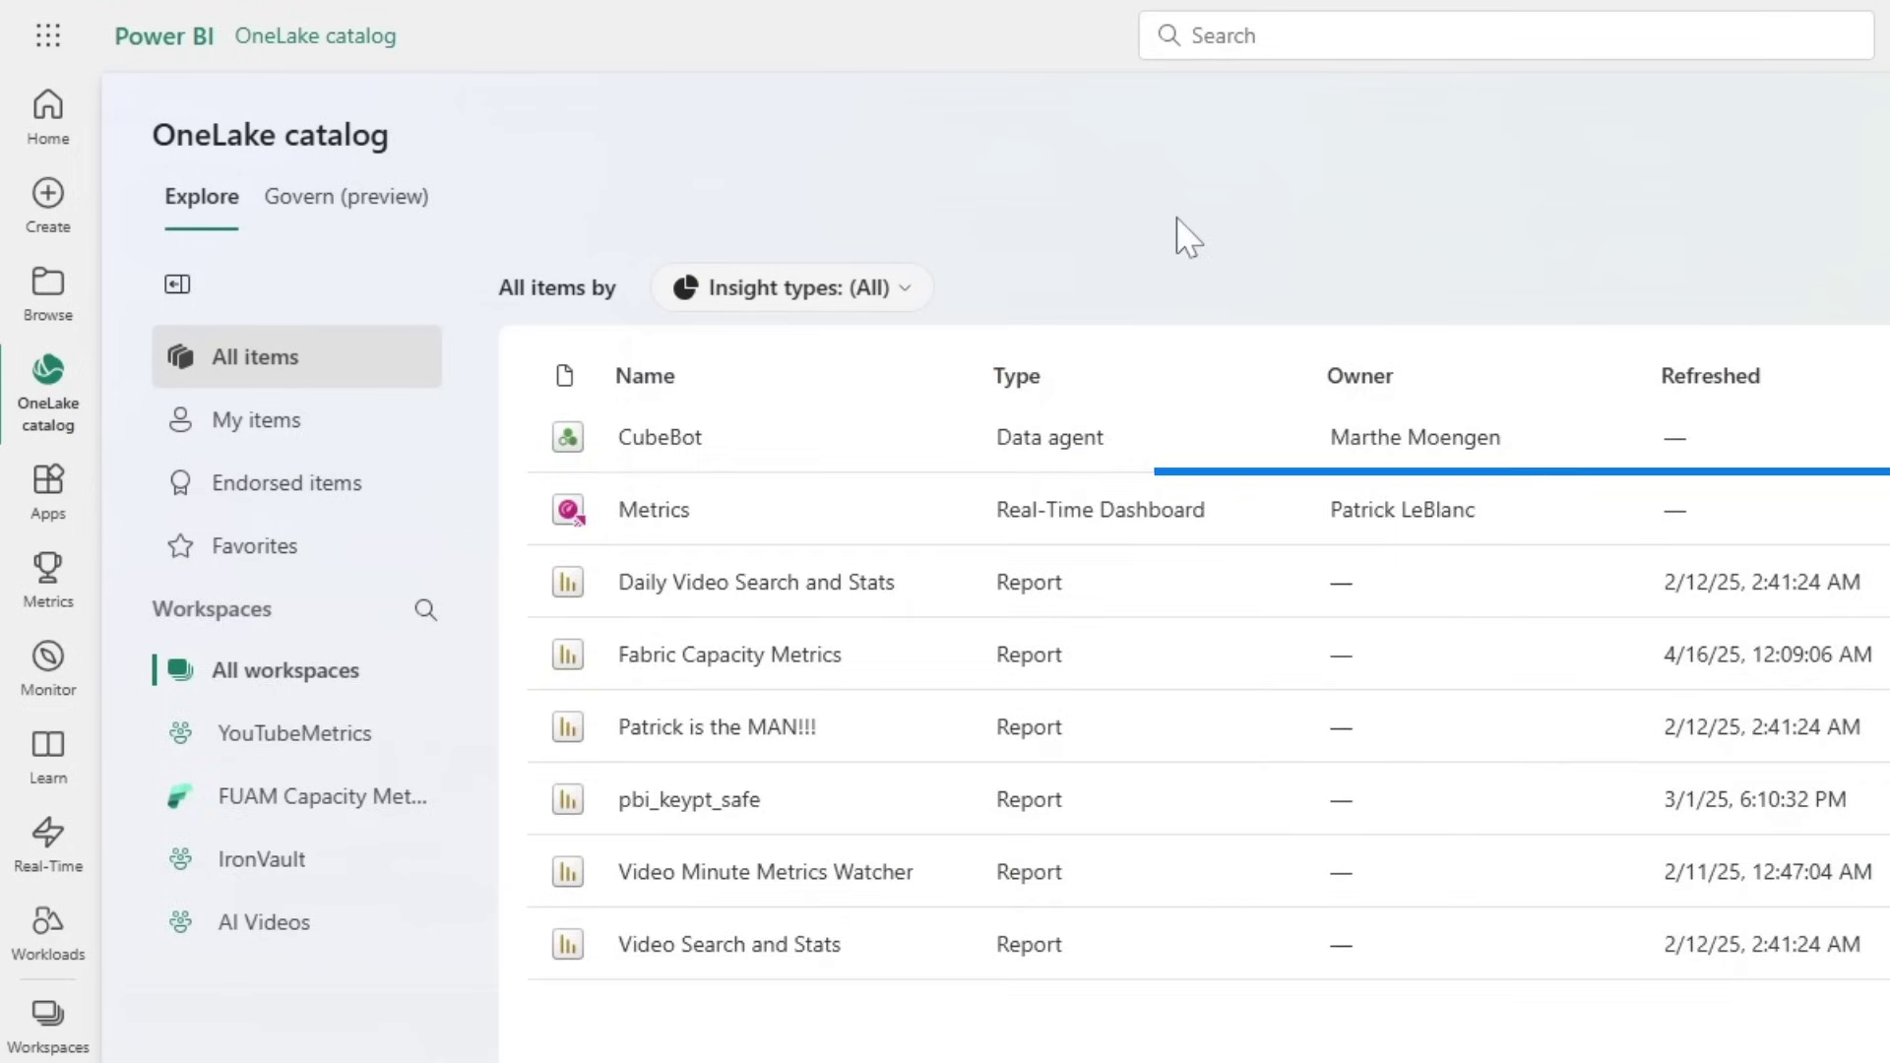
left_click(645, 458)
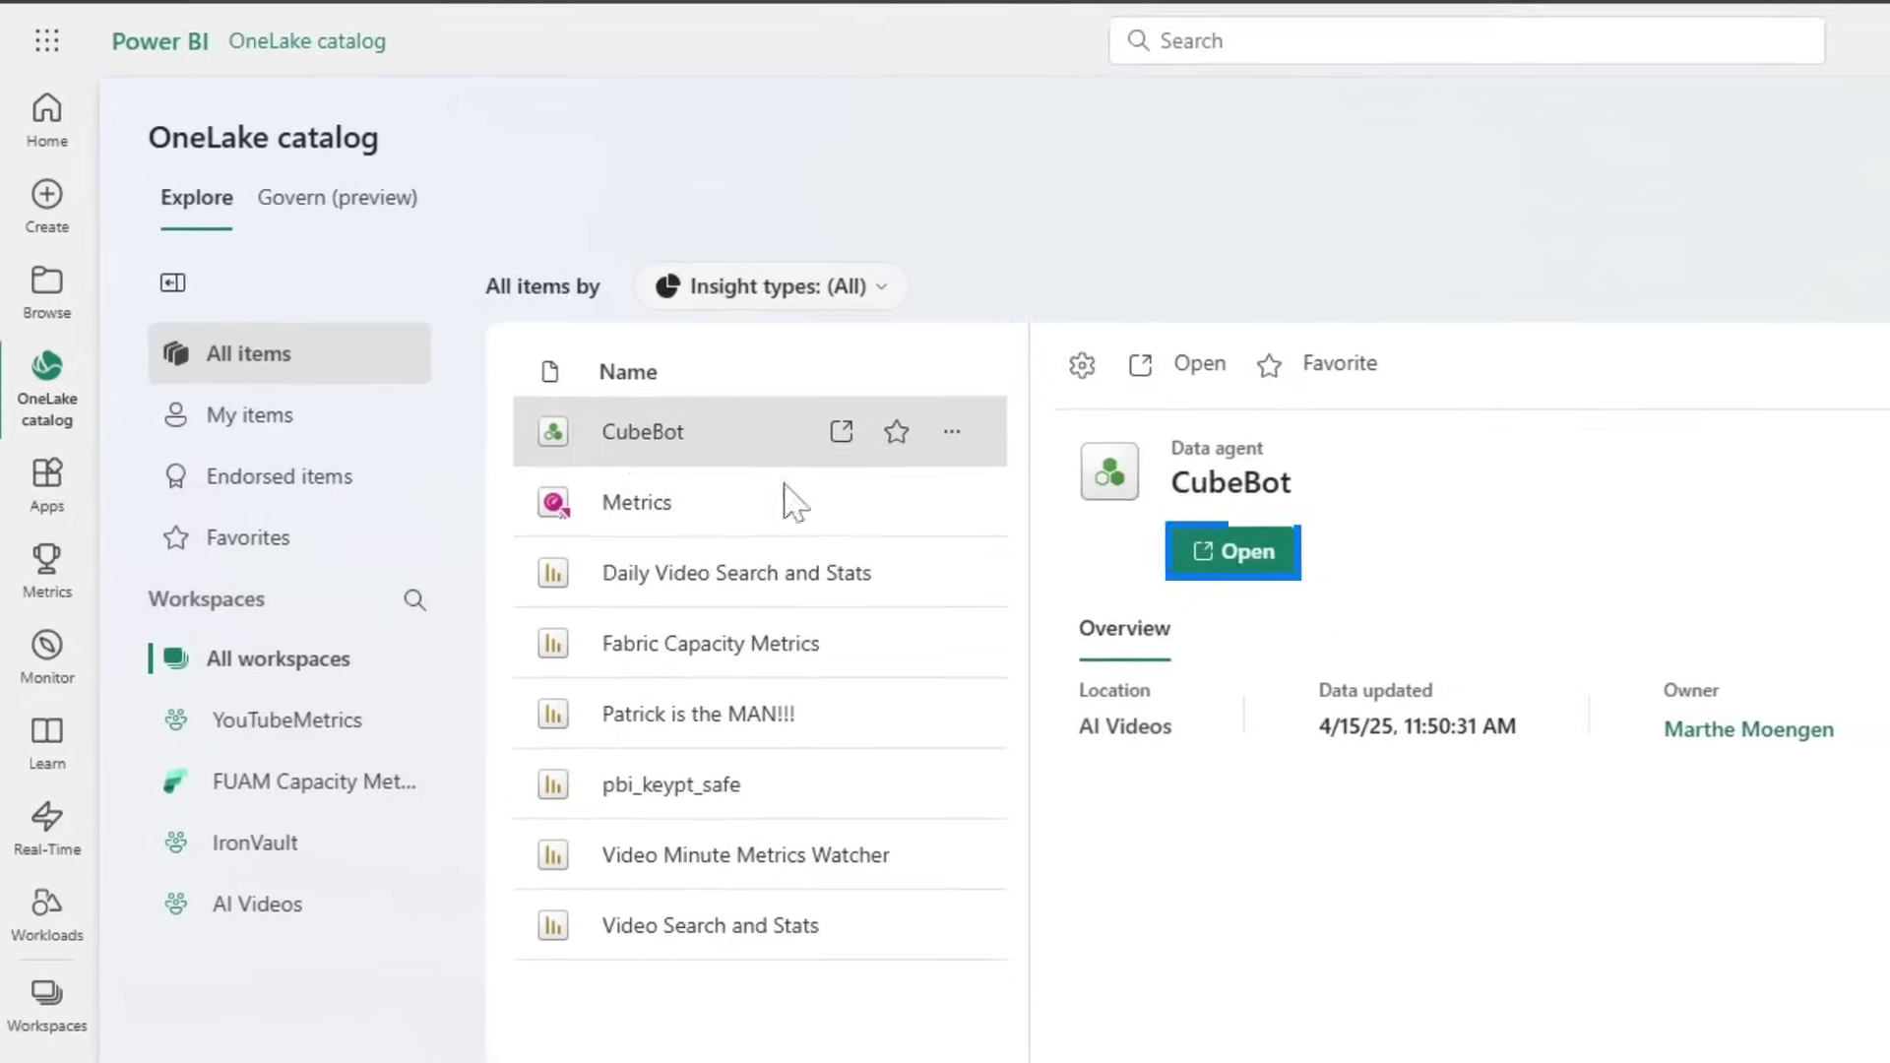
left_click(1232, 549)
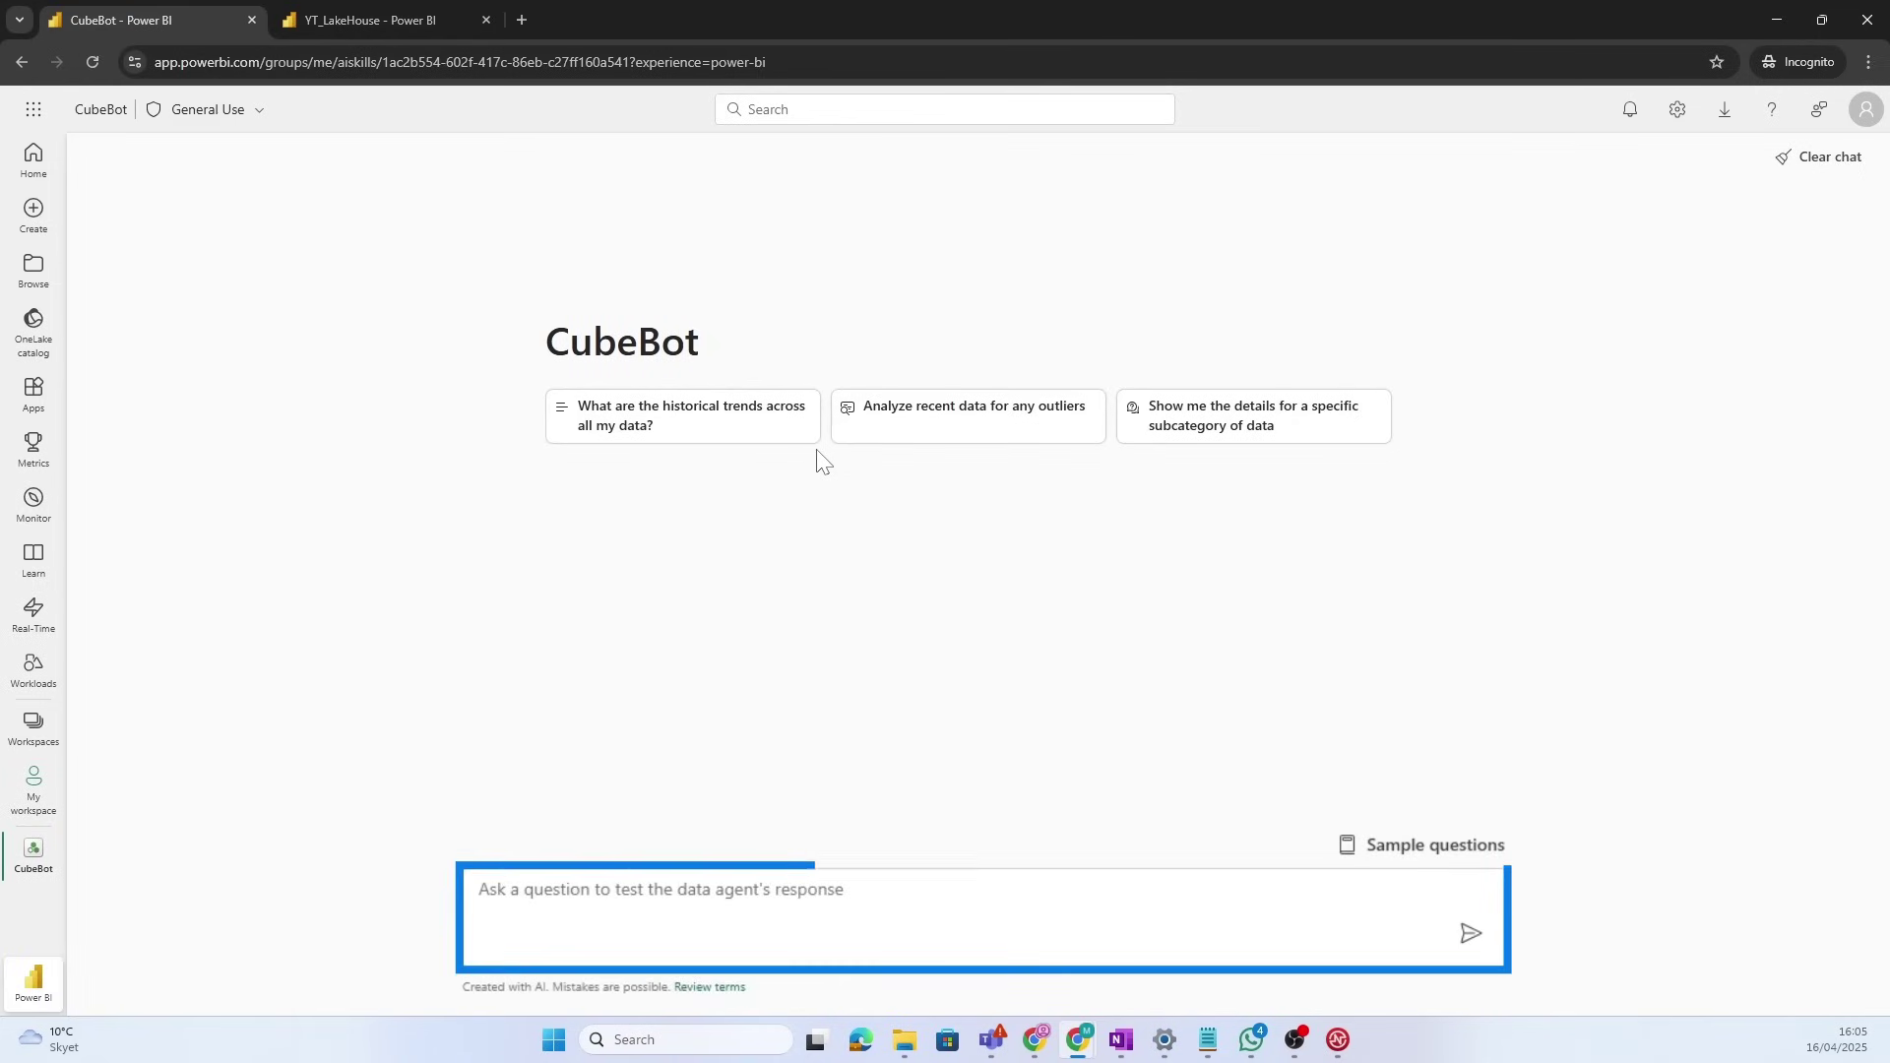
Ask CubeBot 'Who are the hosts?'
left_click(1246, 911)
type("Who are the hosts?")
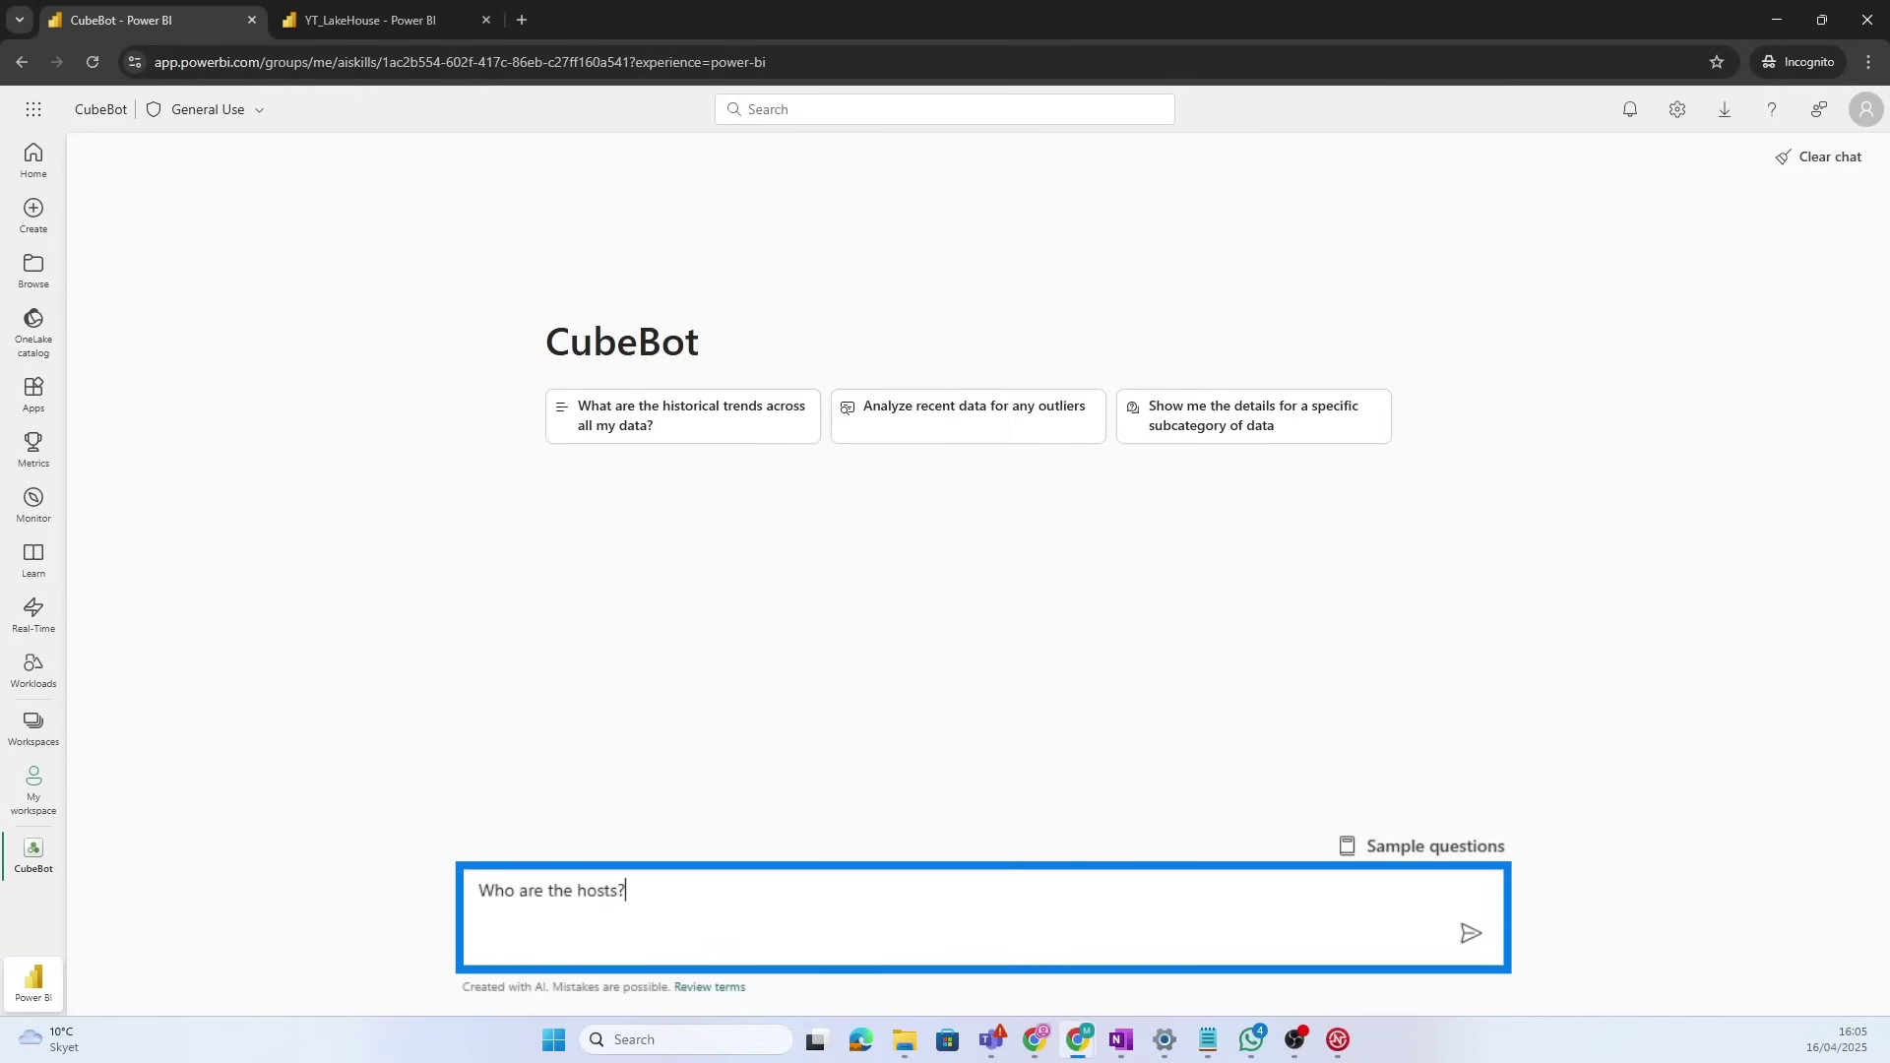
key("Return")
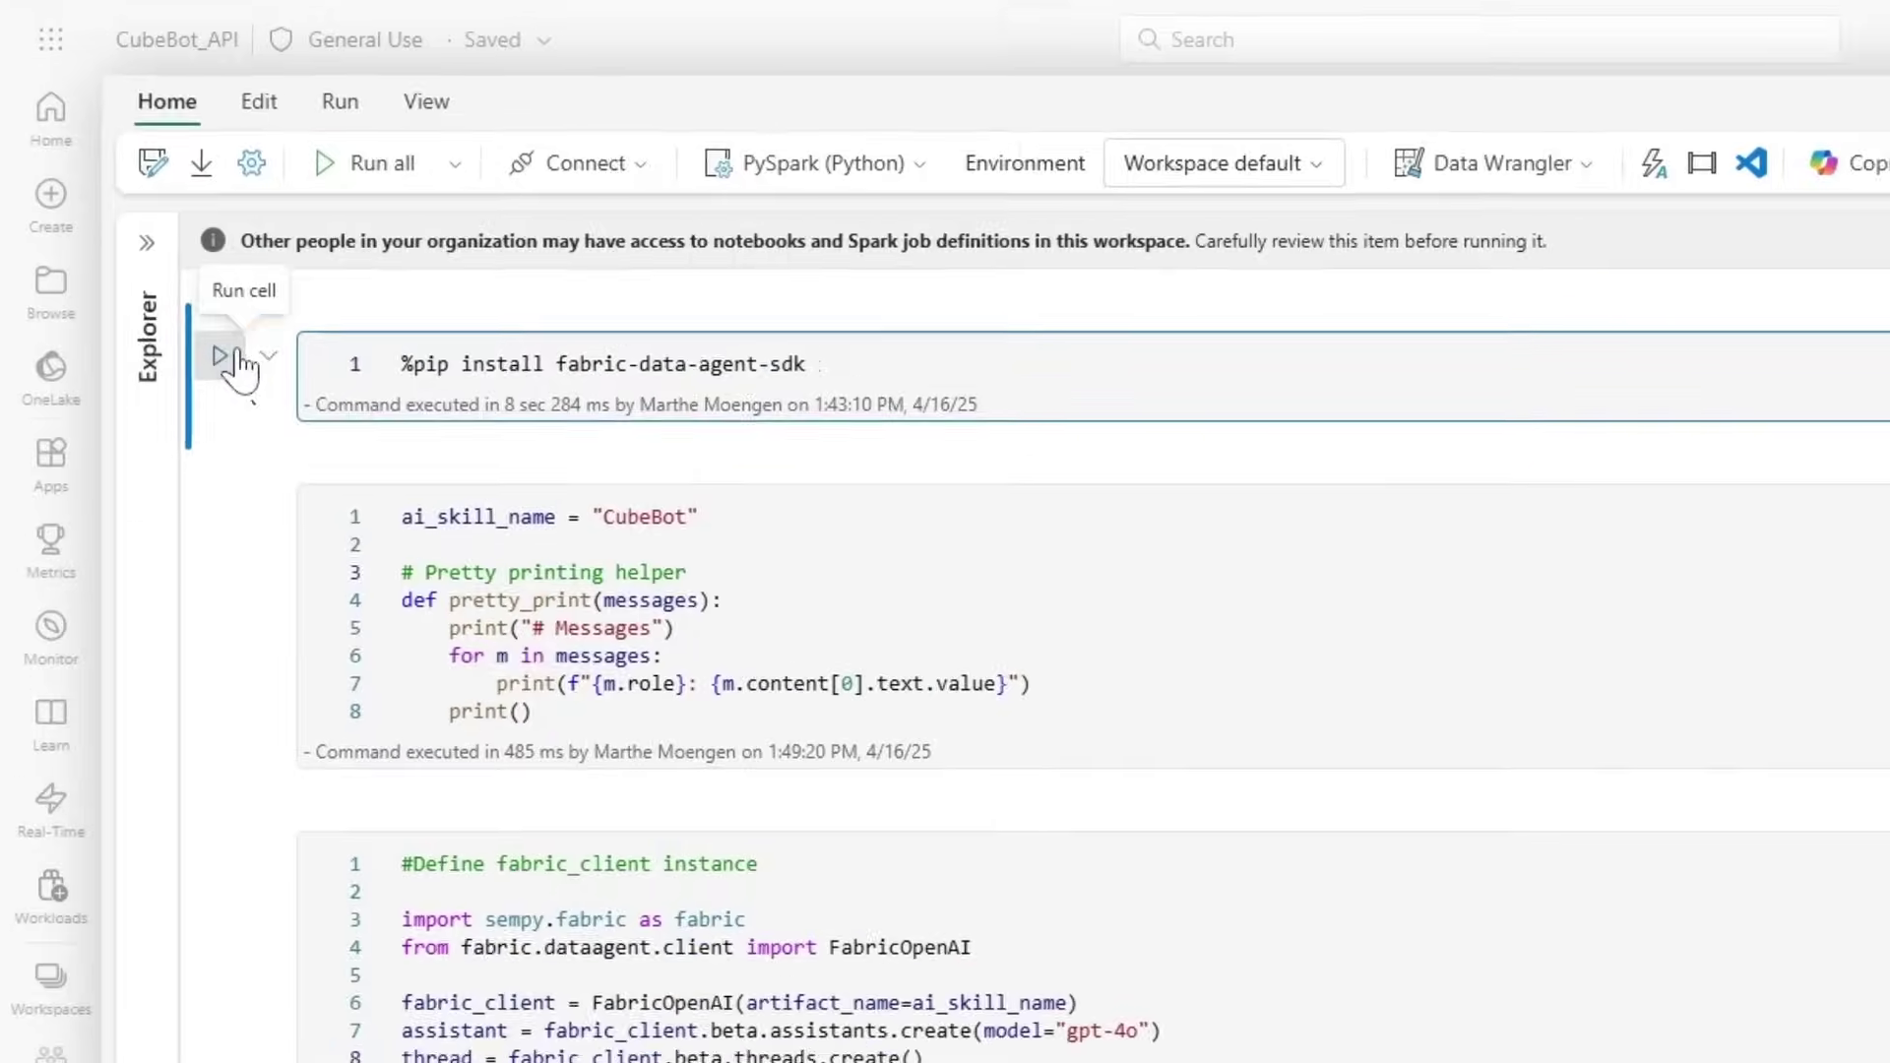
Run the CubeBot_API notebook's SDK install, agent-name and client/assistant/thread setup cells
left_click(141, 313)
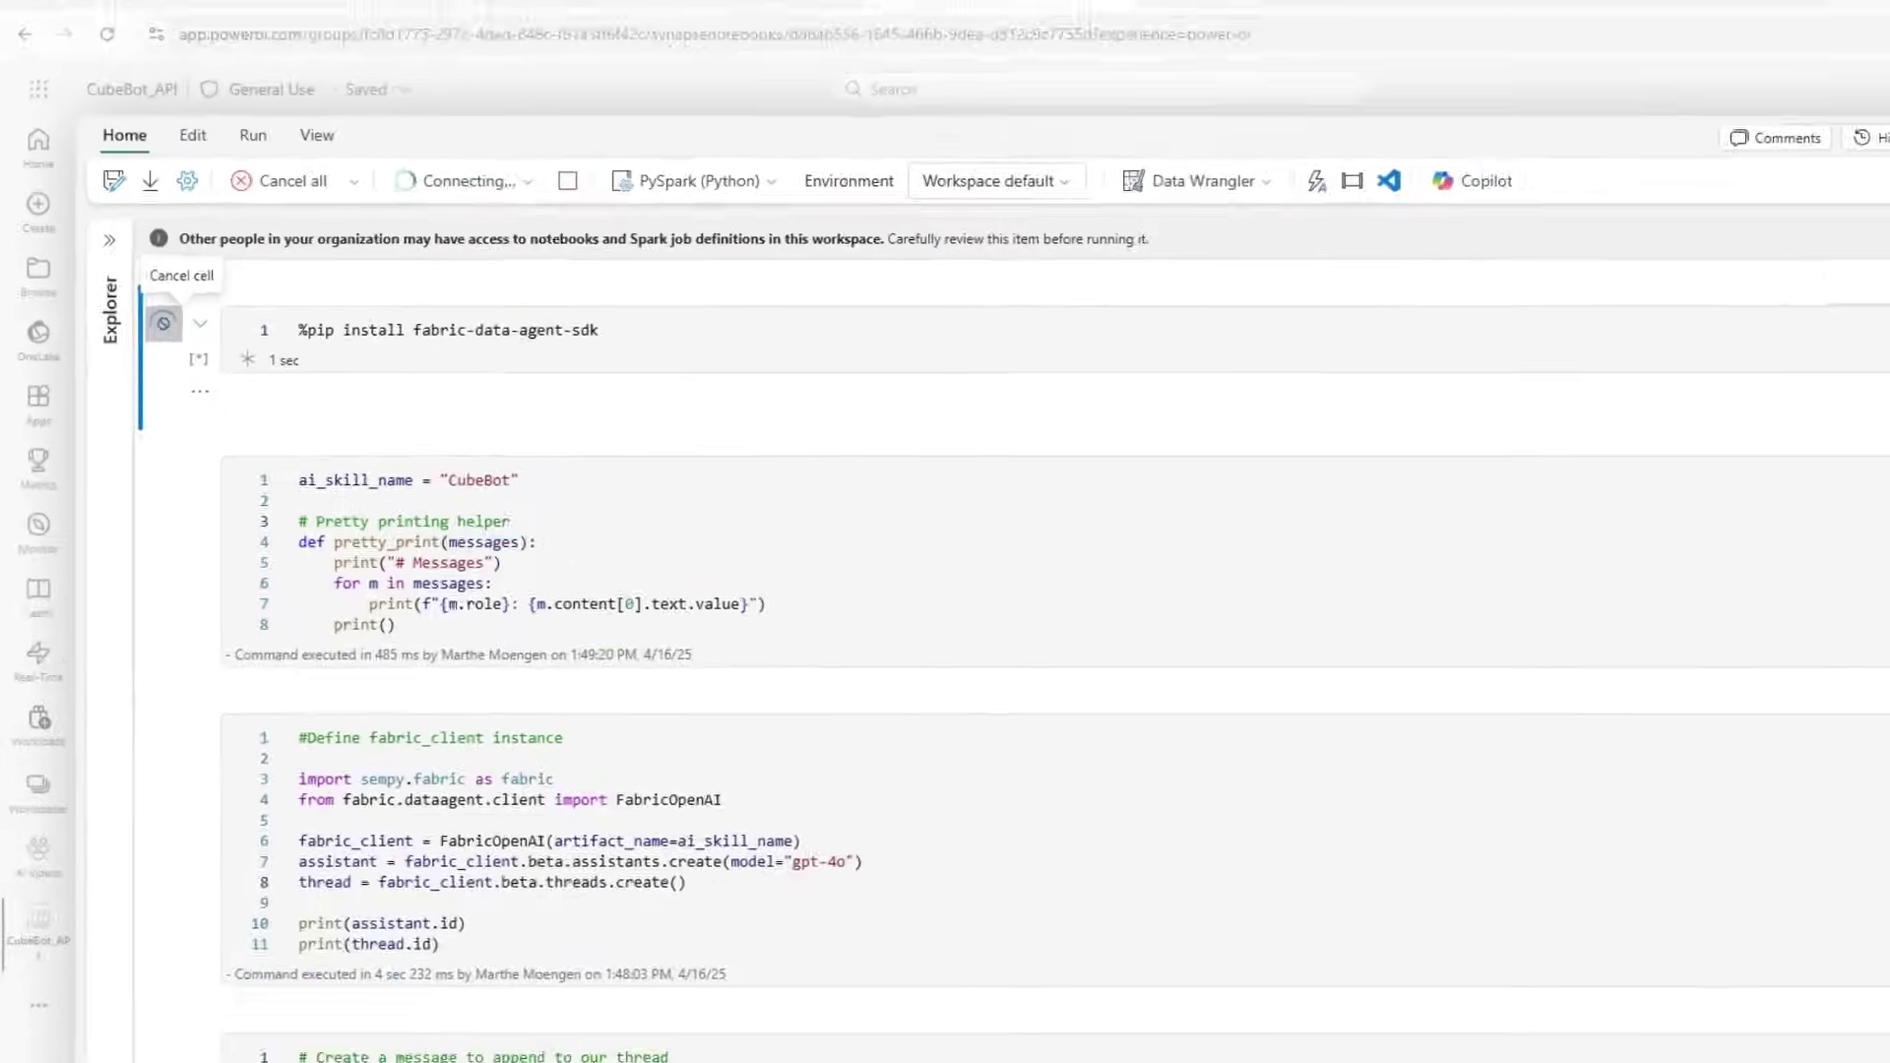
scroll(622, 527, "down", 3)
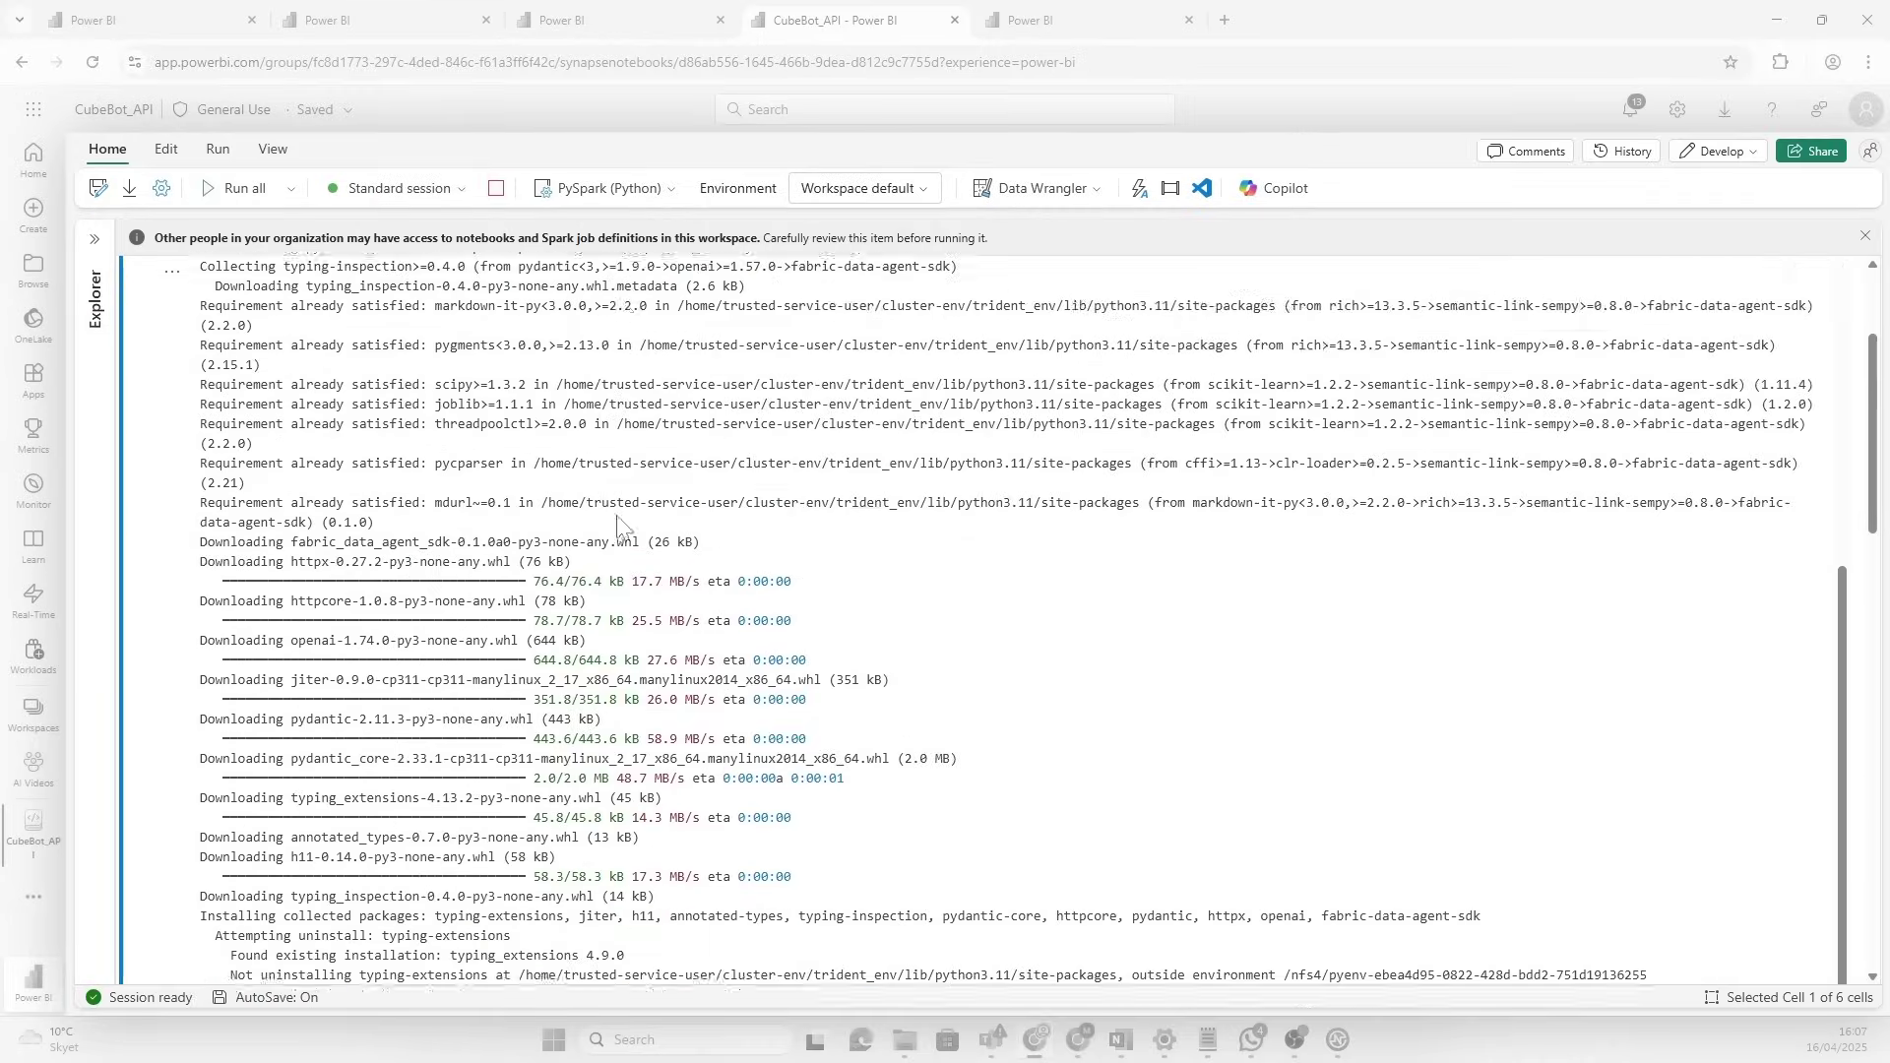
scroll(622, 522, "down", 5)
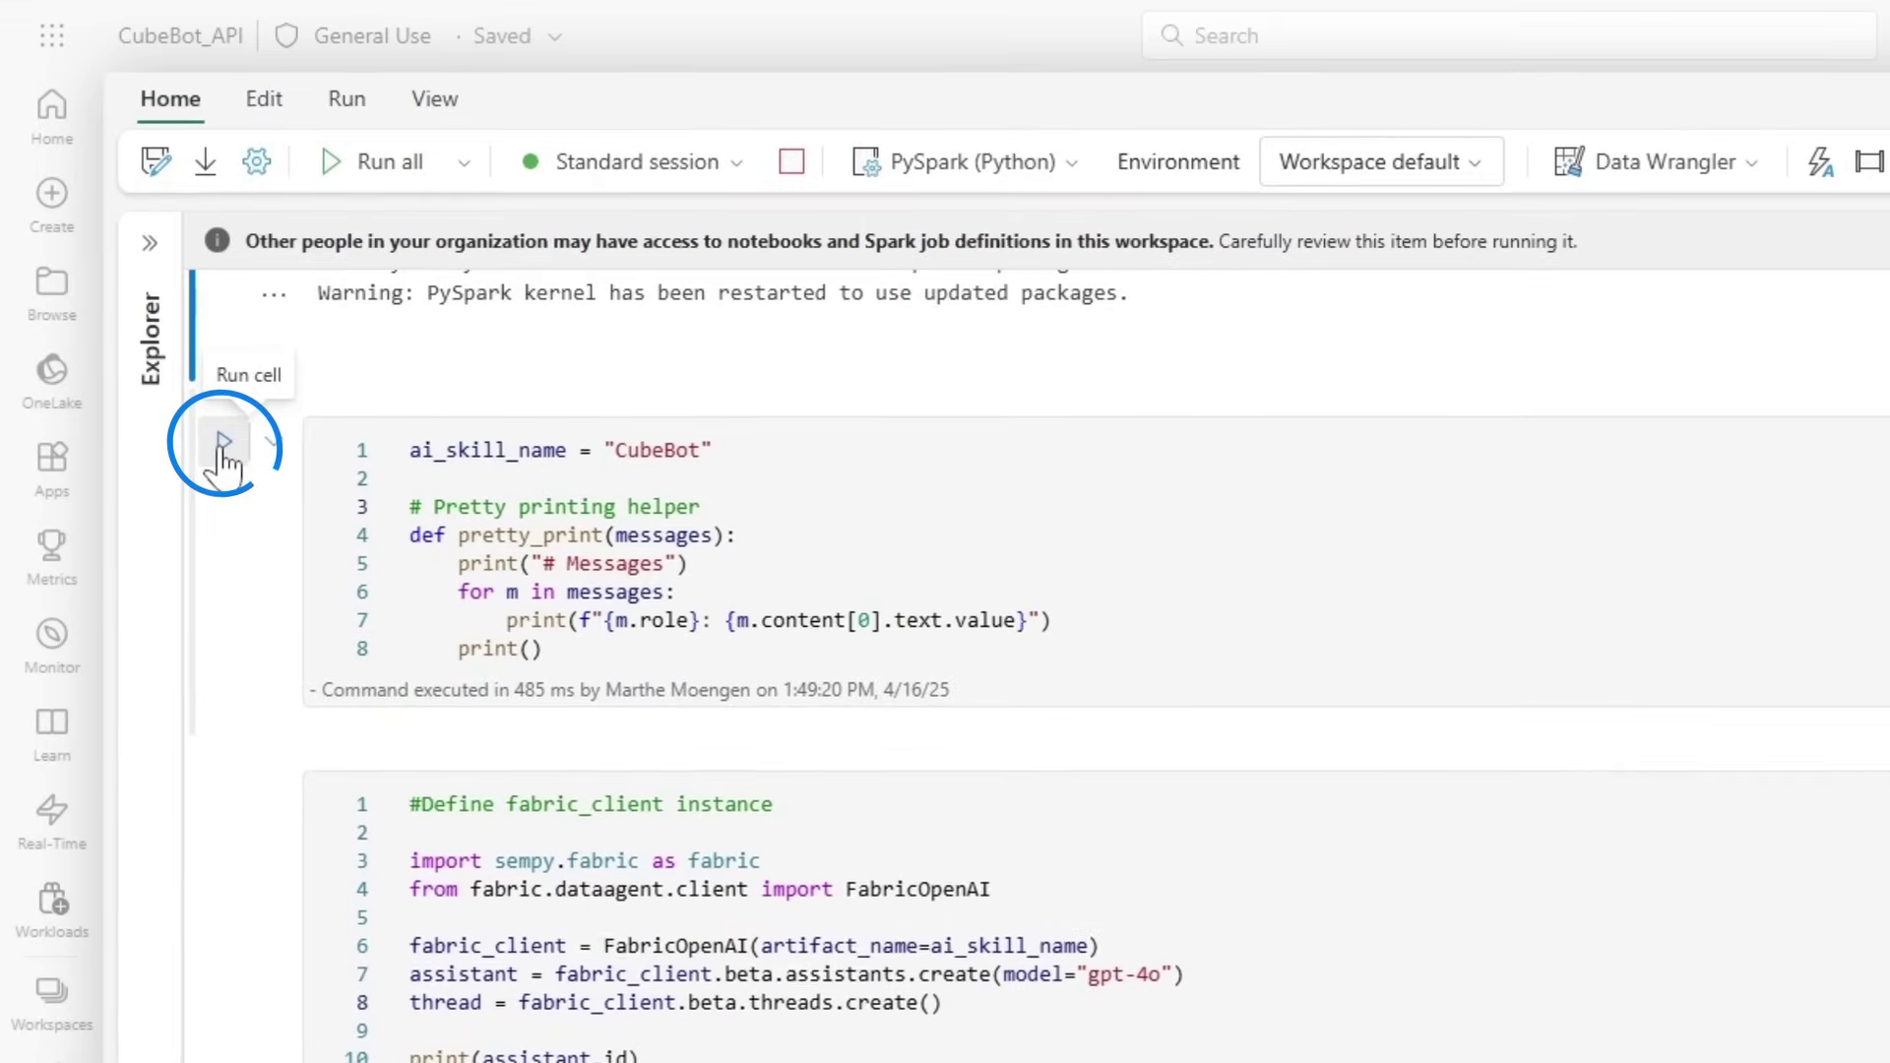
left_click(141, 363)
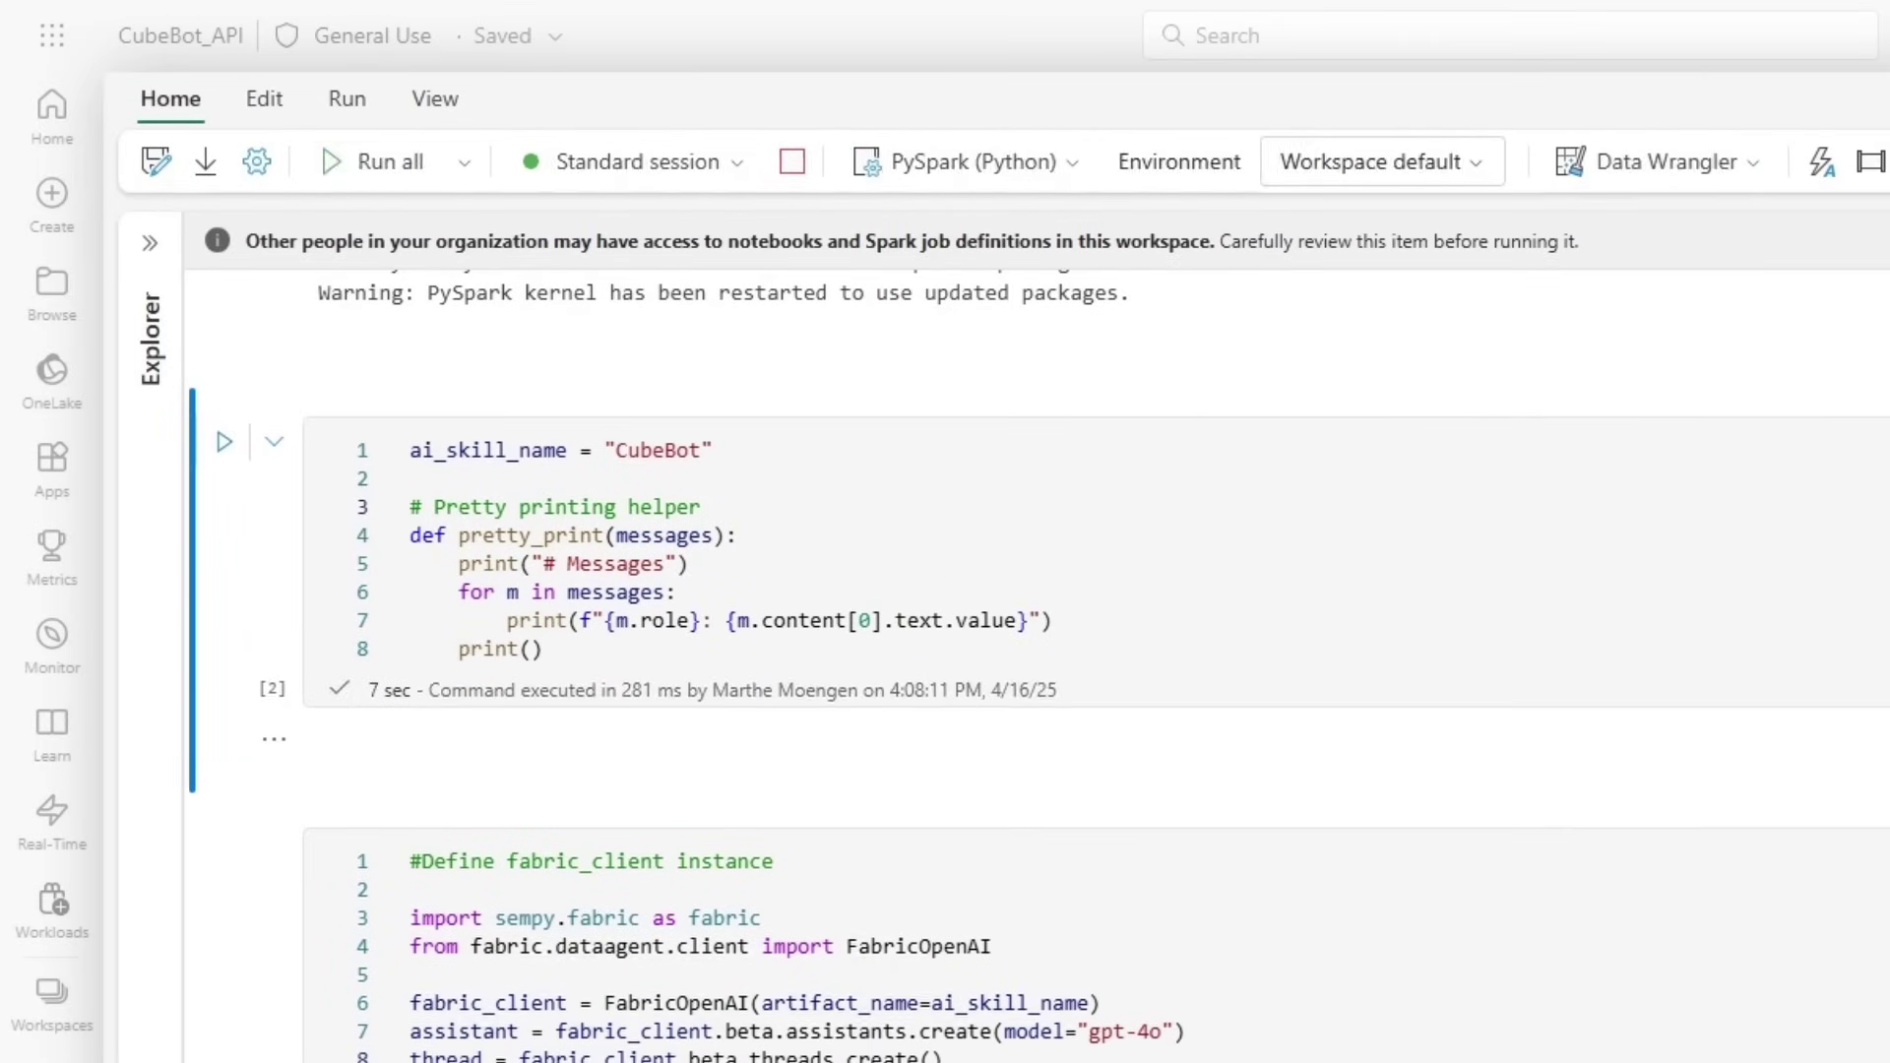
scroll(843, 739, "down", 2)
scroll(224, 423, "down", 3)
left_click(226, 431)
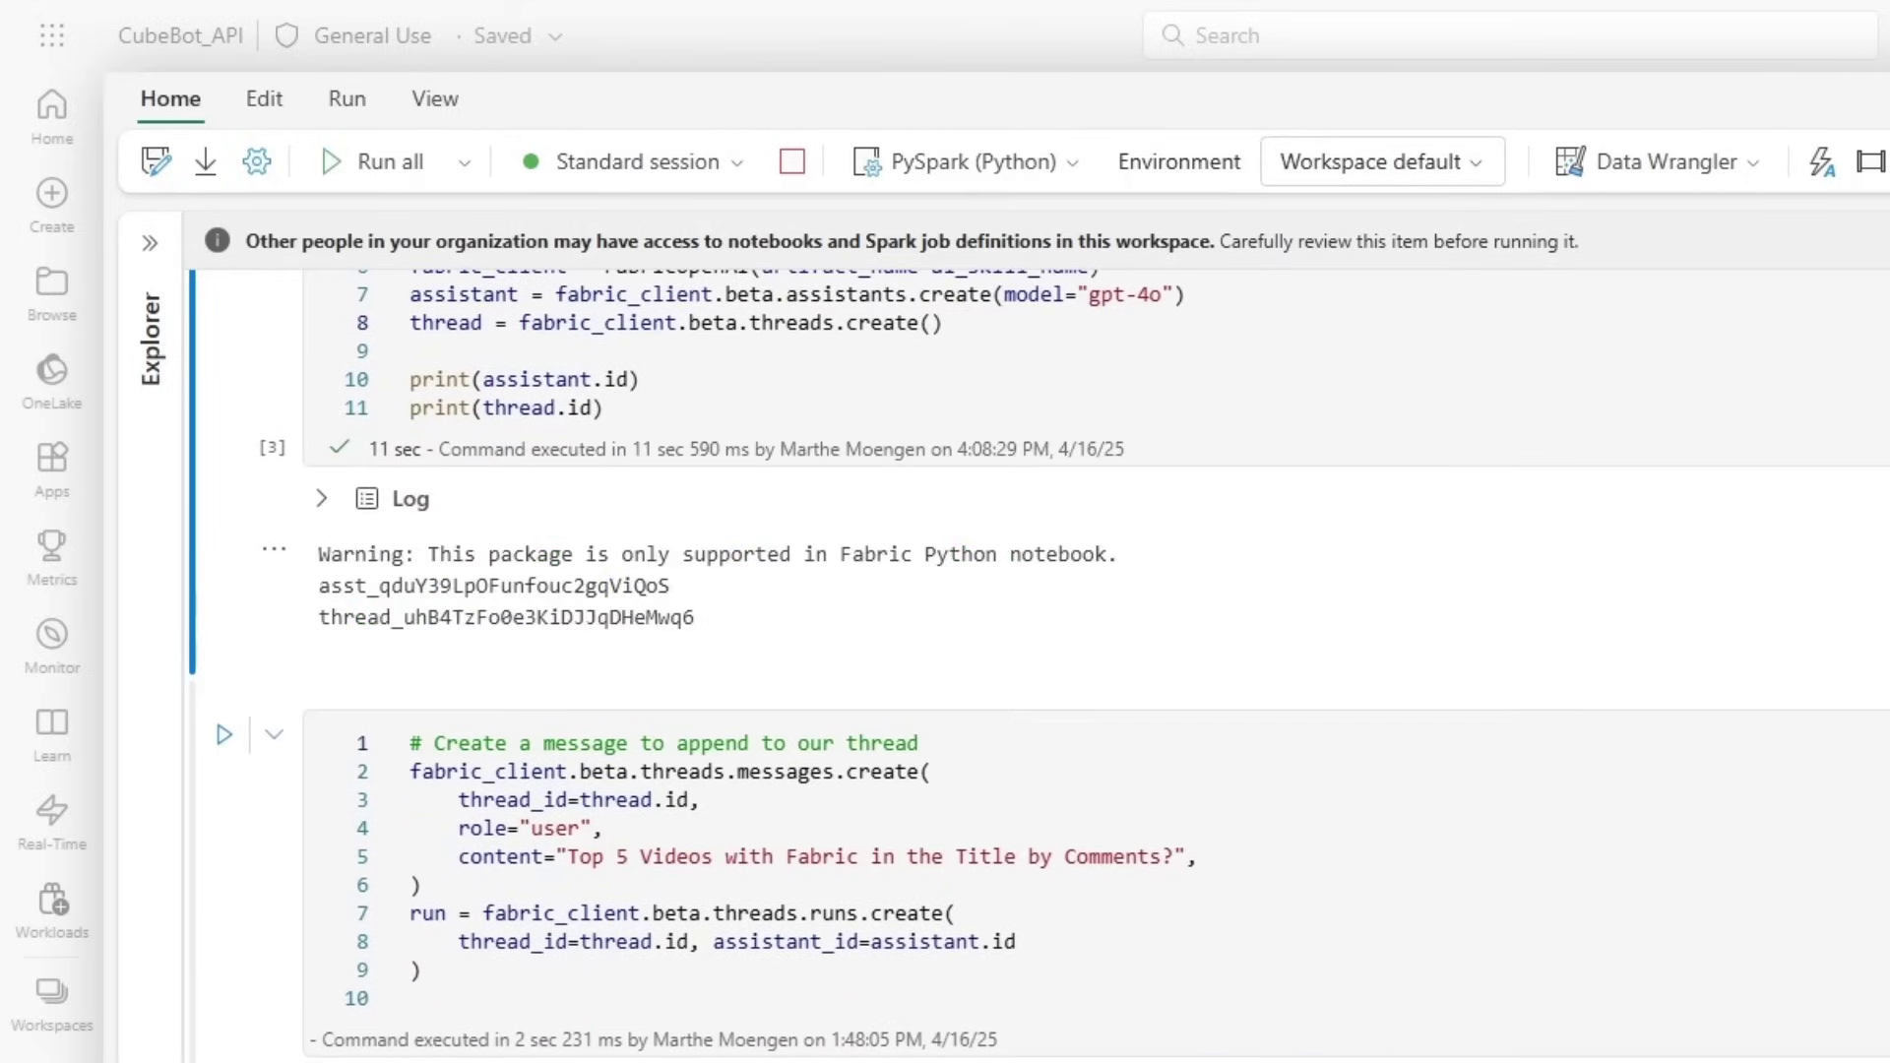
Run the cells posting the top 5 Fabric videos by comments question and retrieving the messages
scroll(1083, 591, "down", 3)
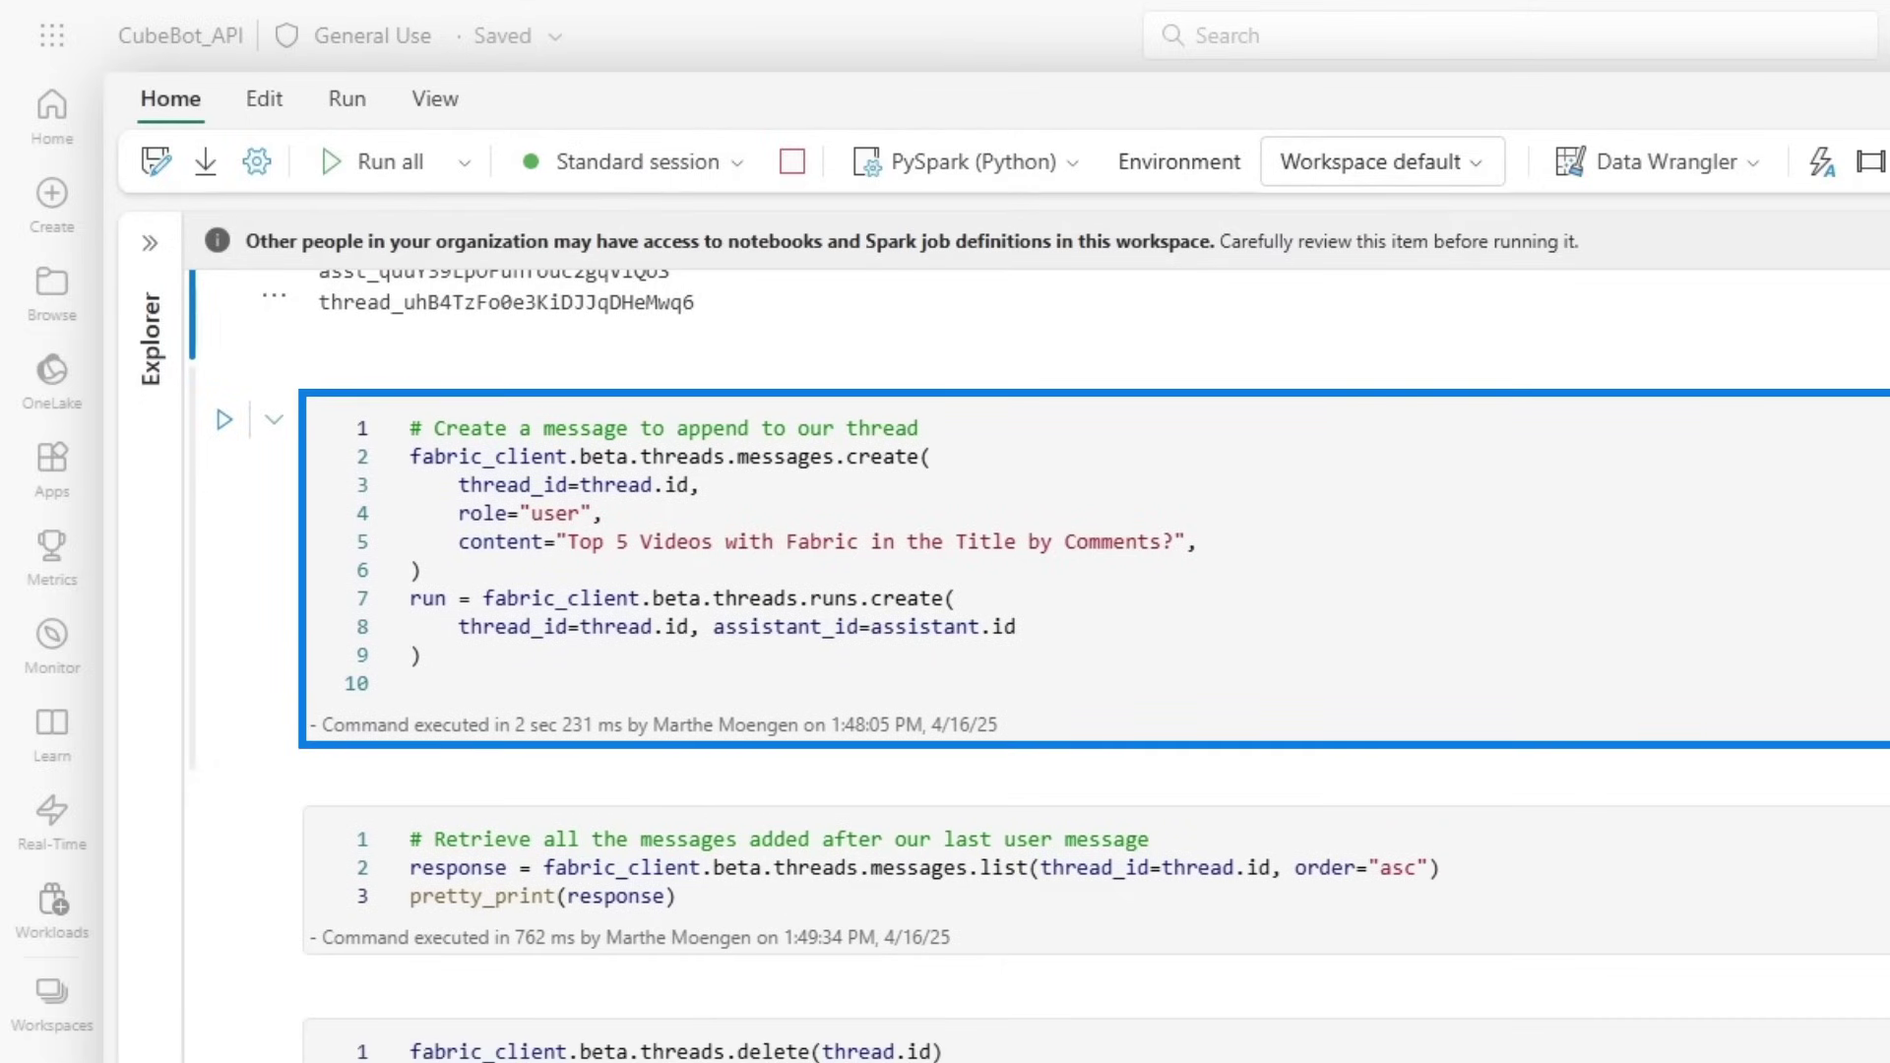
left_click(225, 433)
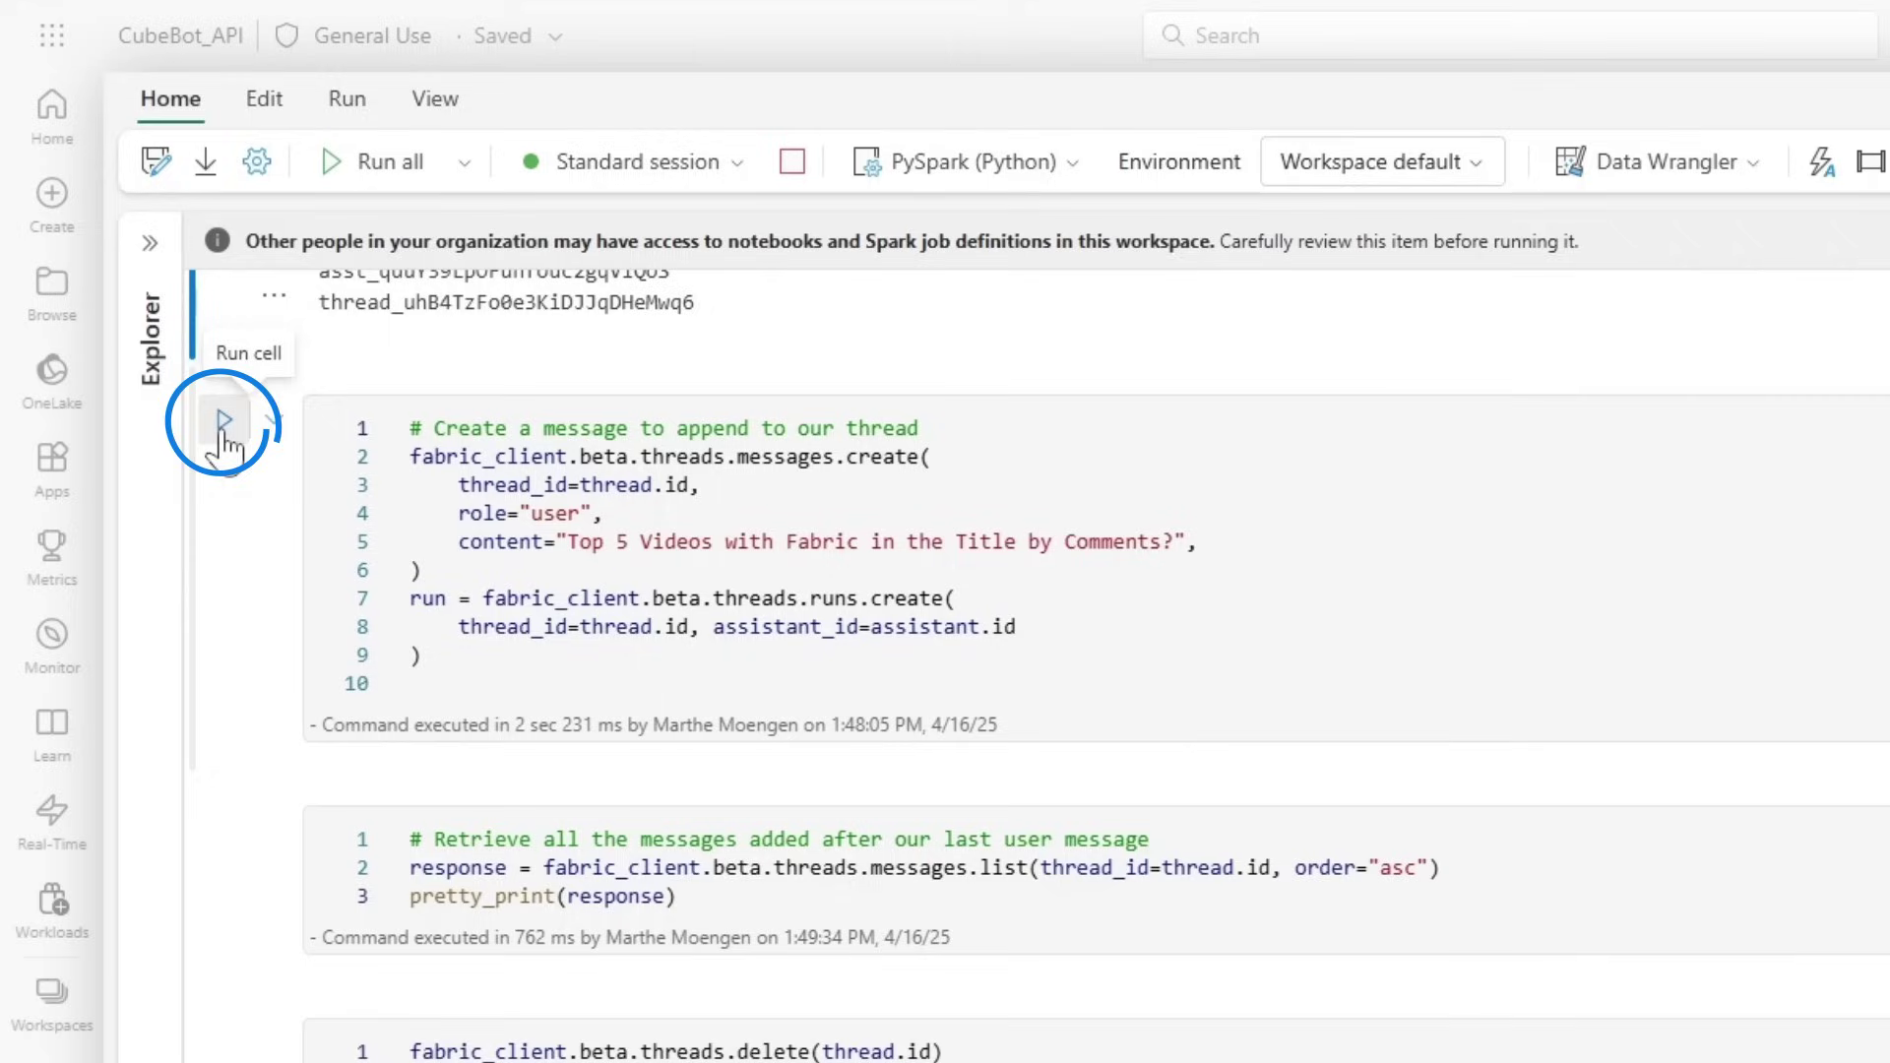
left_click(225, 421)
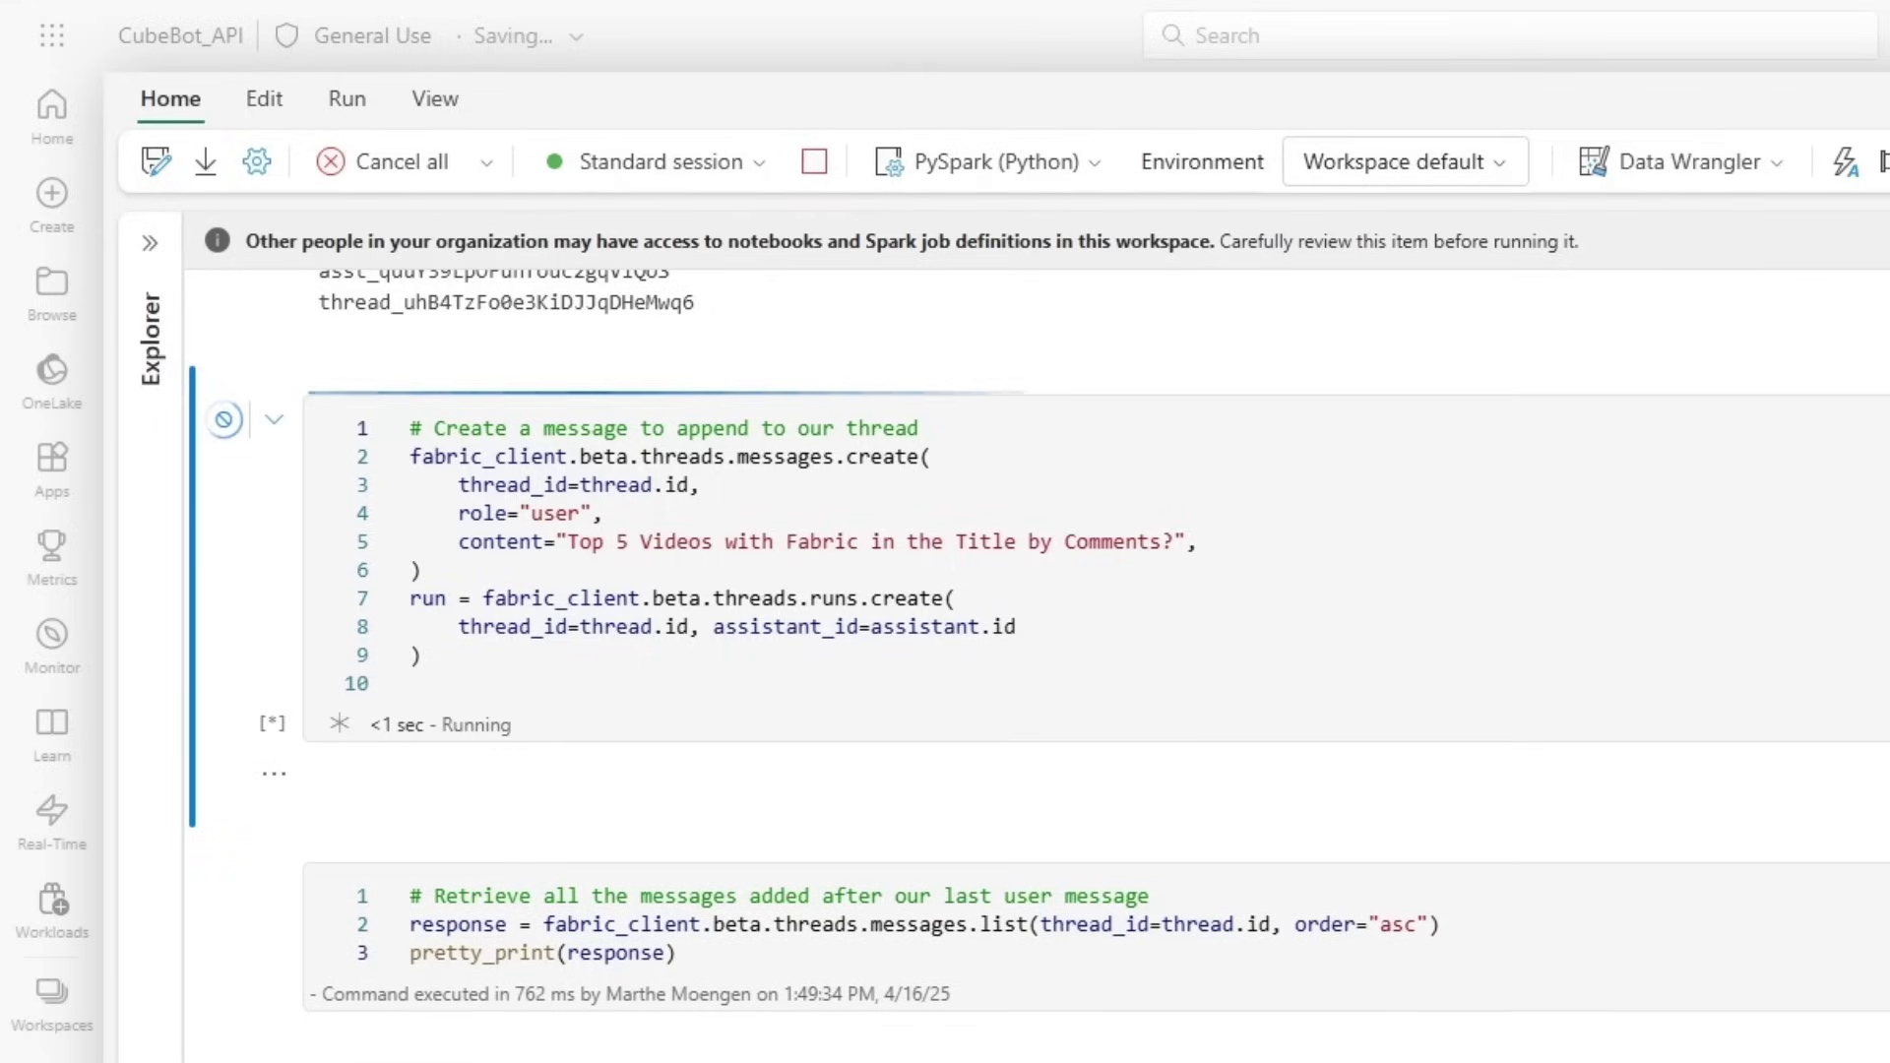
scroll(227, 689, "down", 2)
left_click(223, 729)
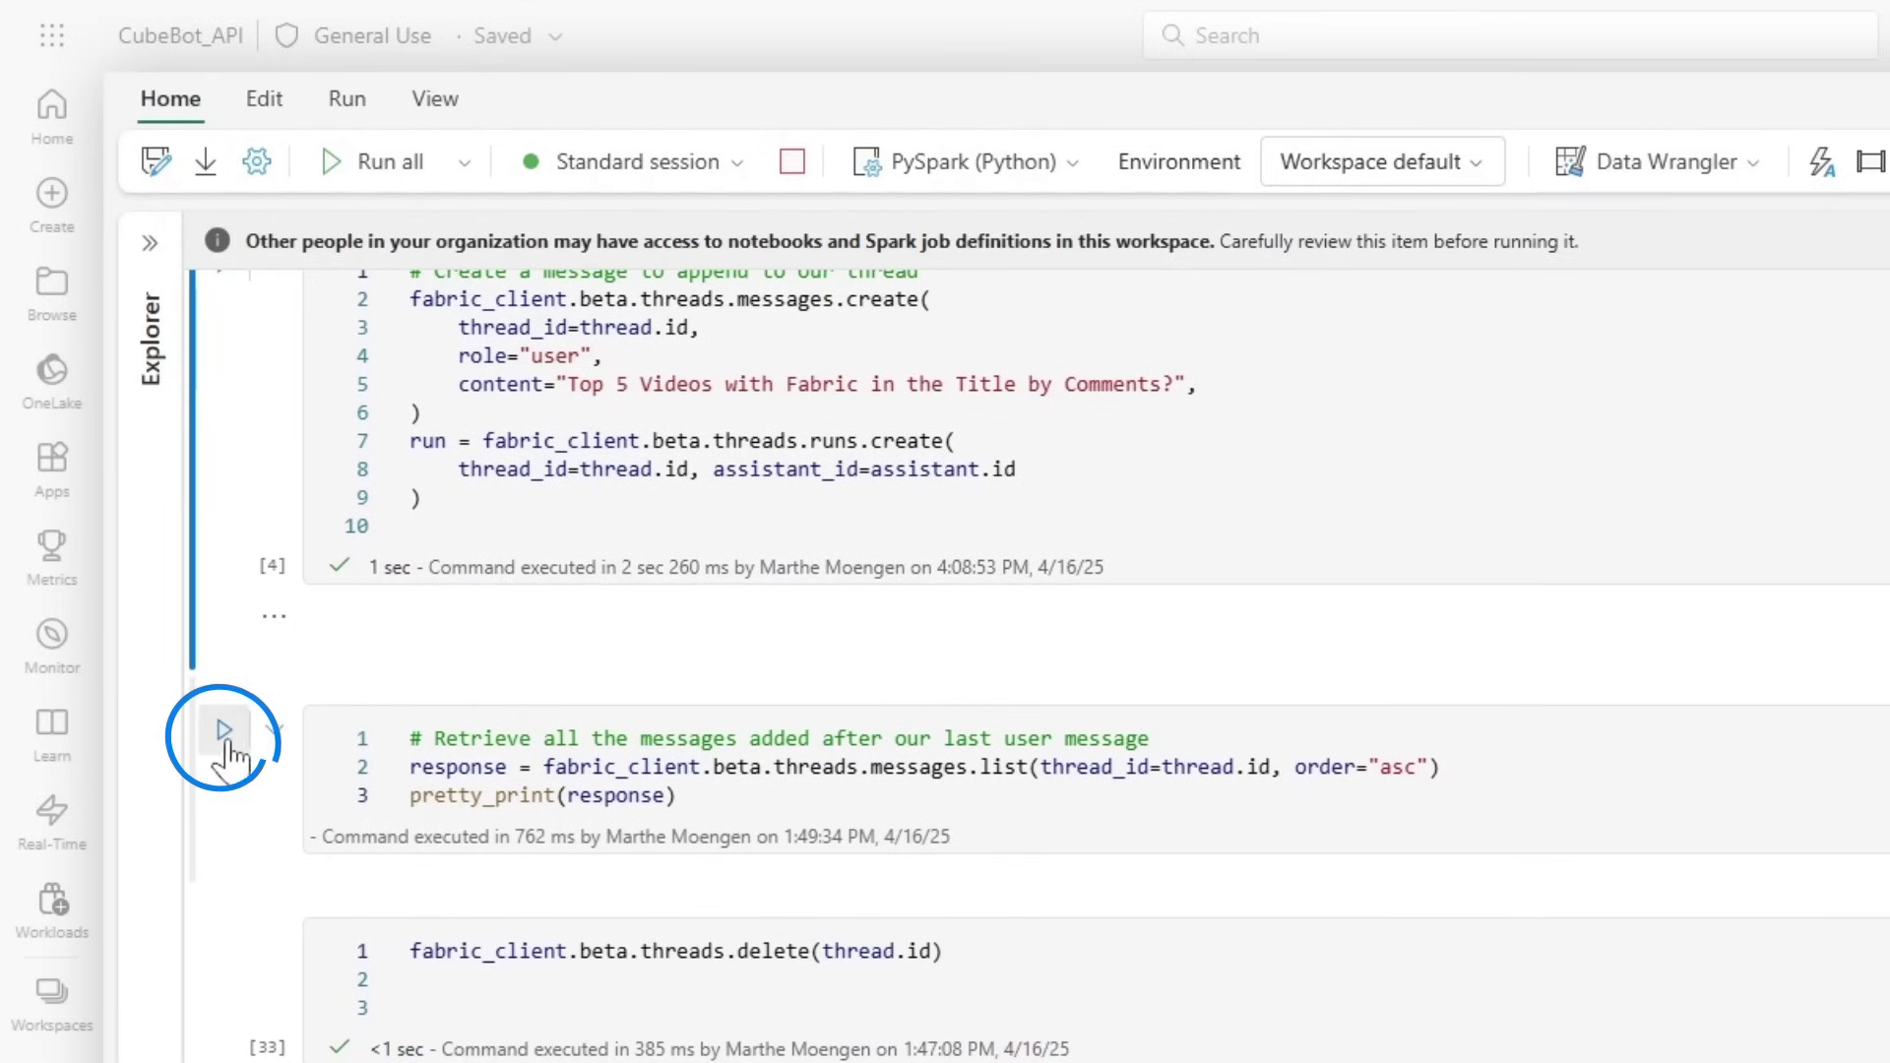
scroll(224, 729, "down", 4)
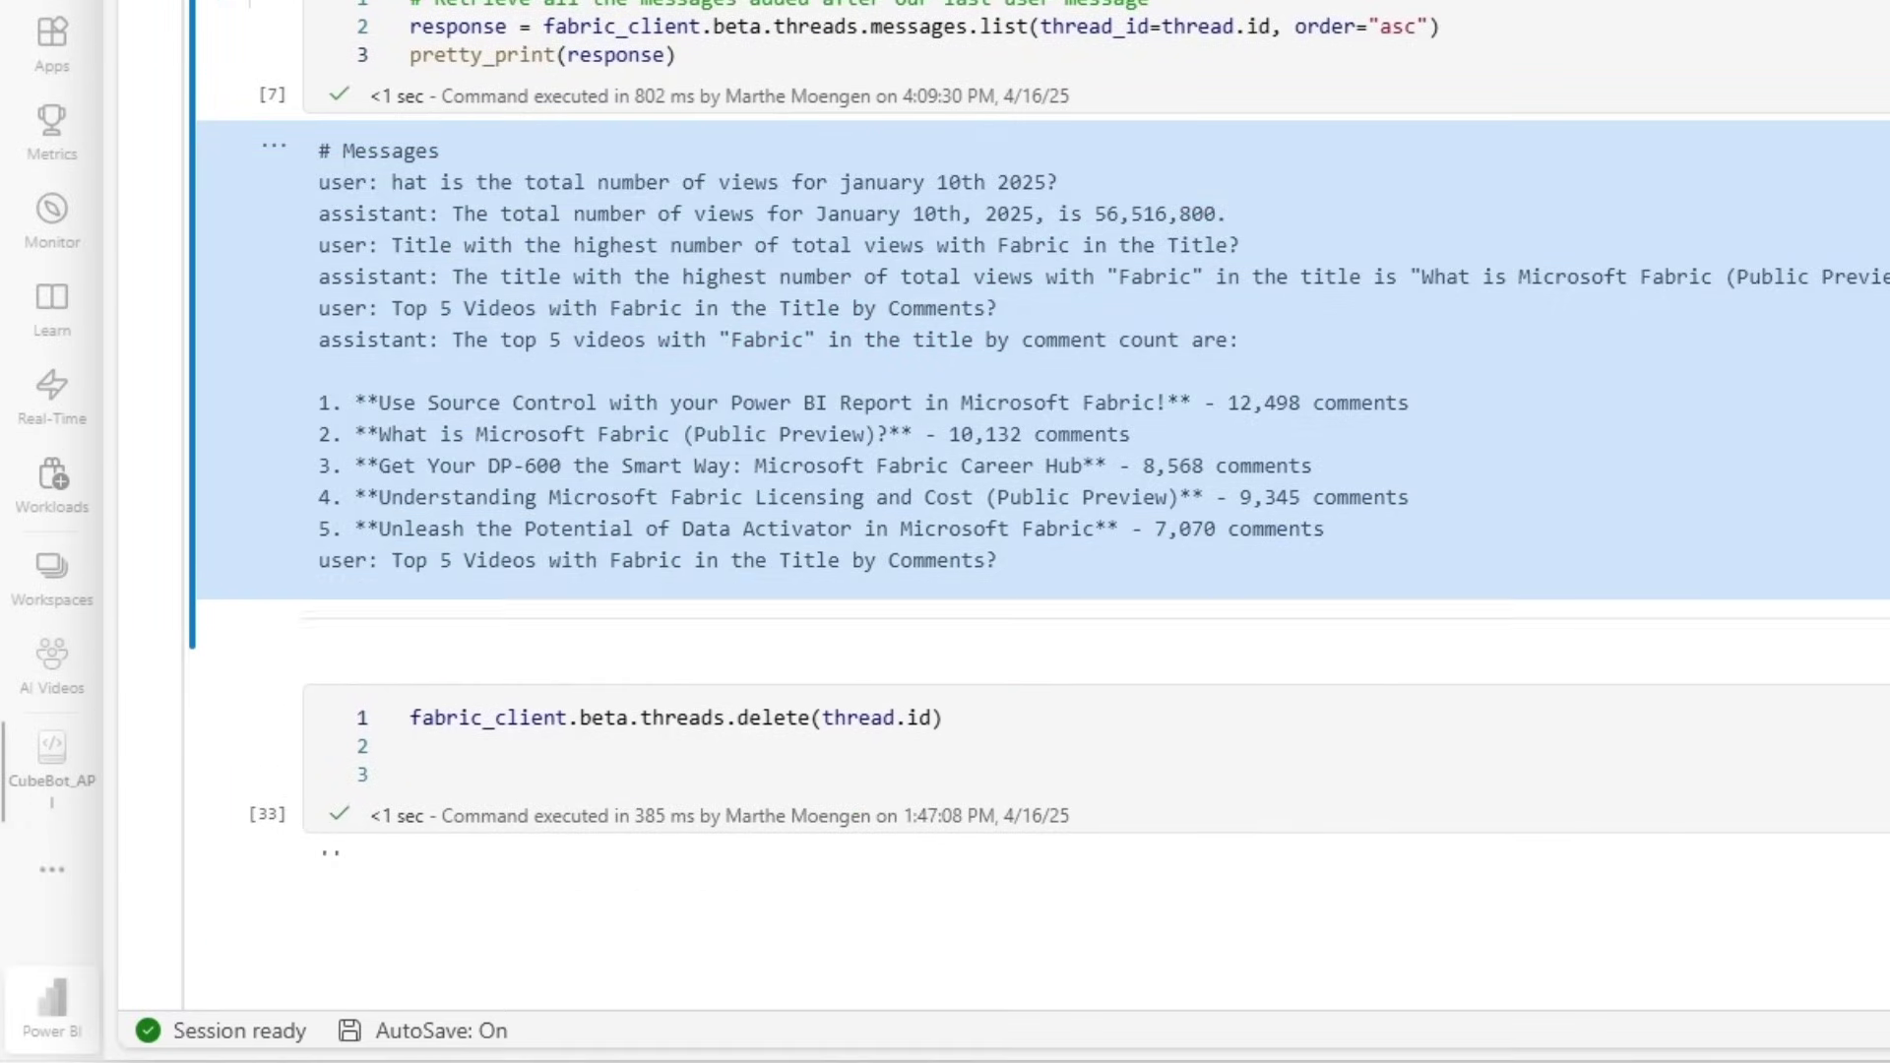
Highlight CubeBot's top 5 videos answer in the notebook output
left_click(1033, 320)
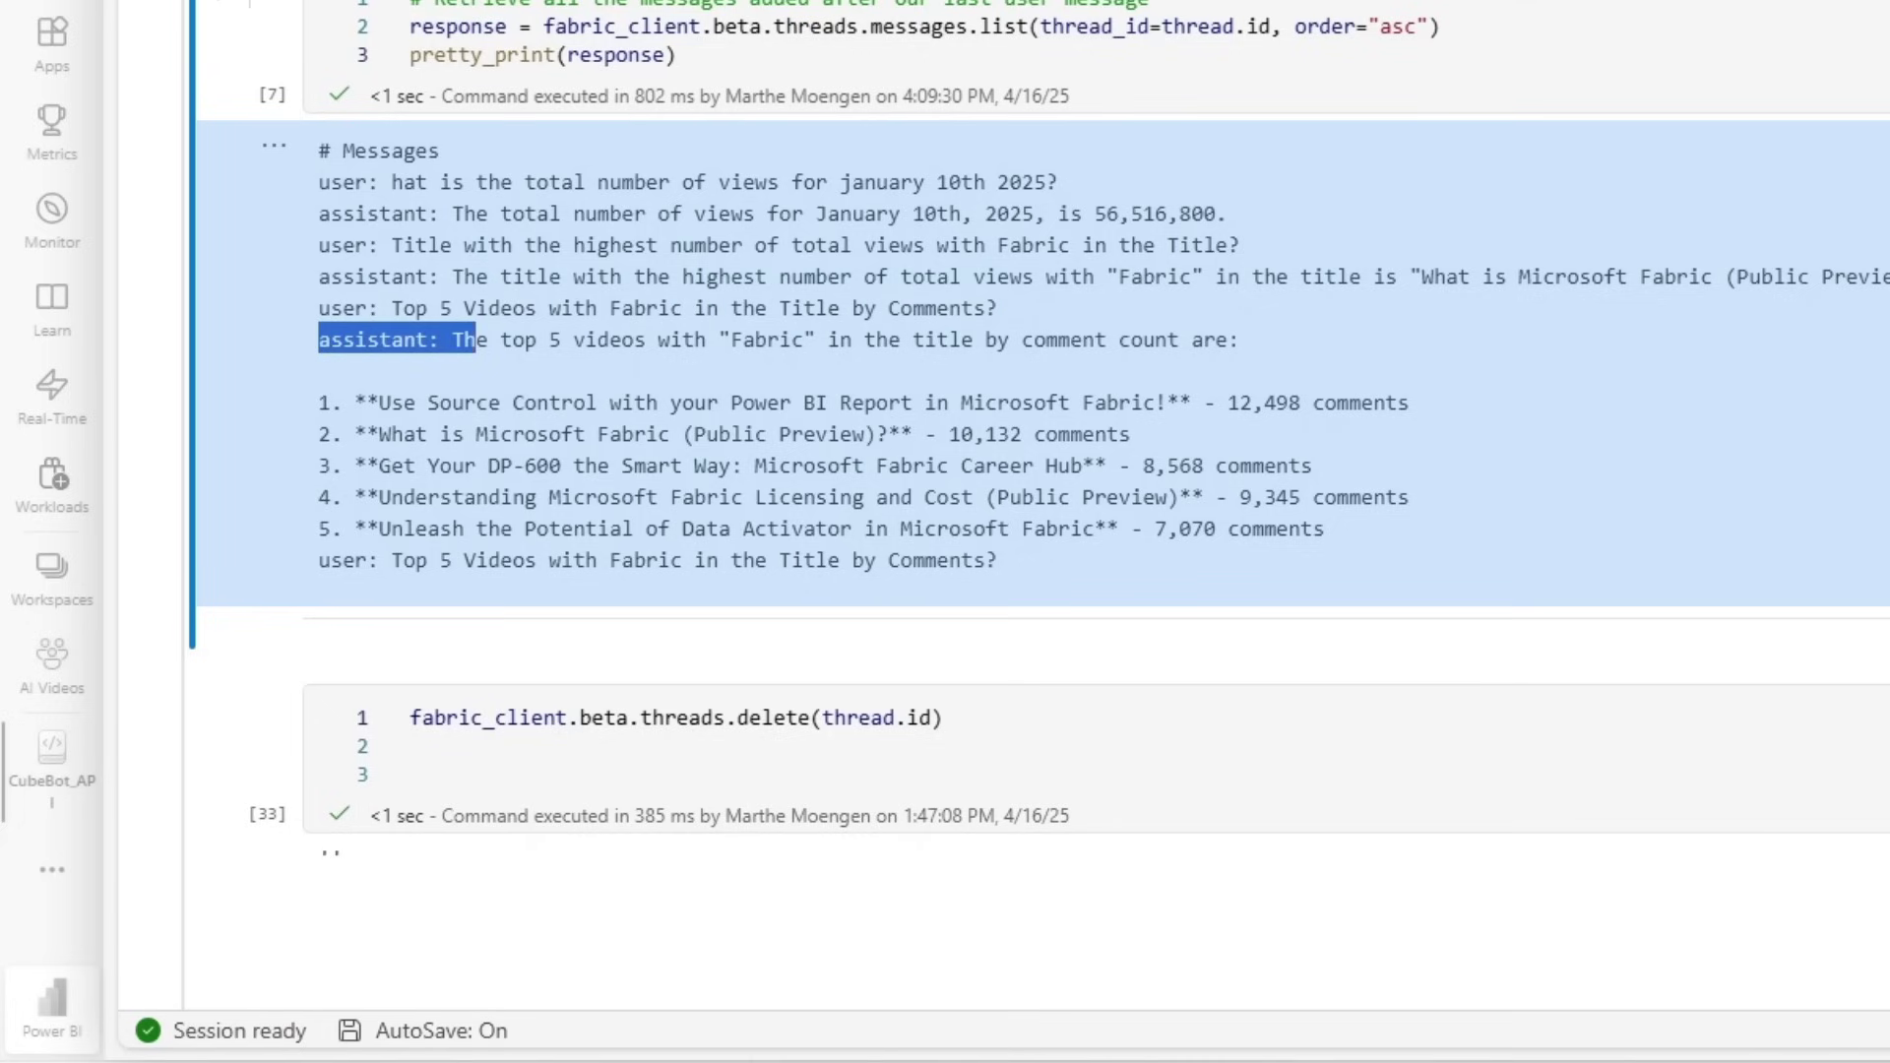
left_click_drag(475, 340, 1142, 596)
left_click(1679, 517)
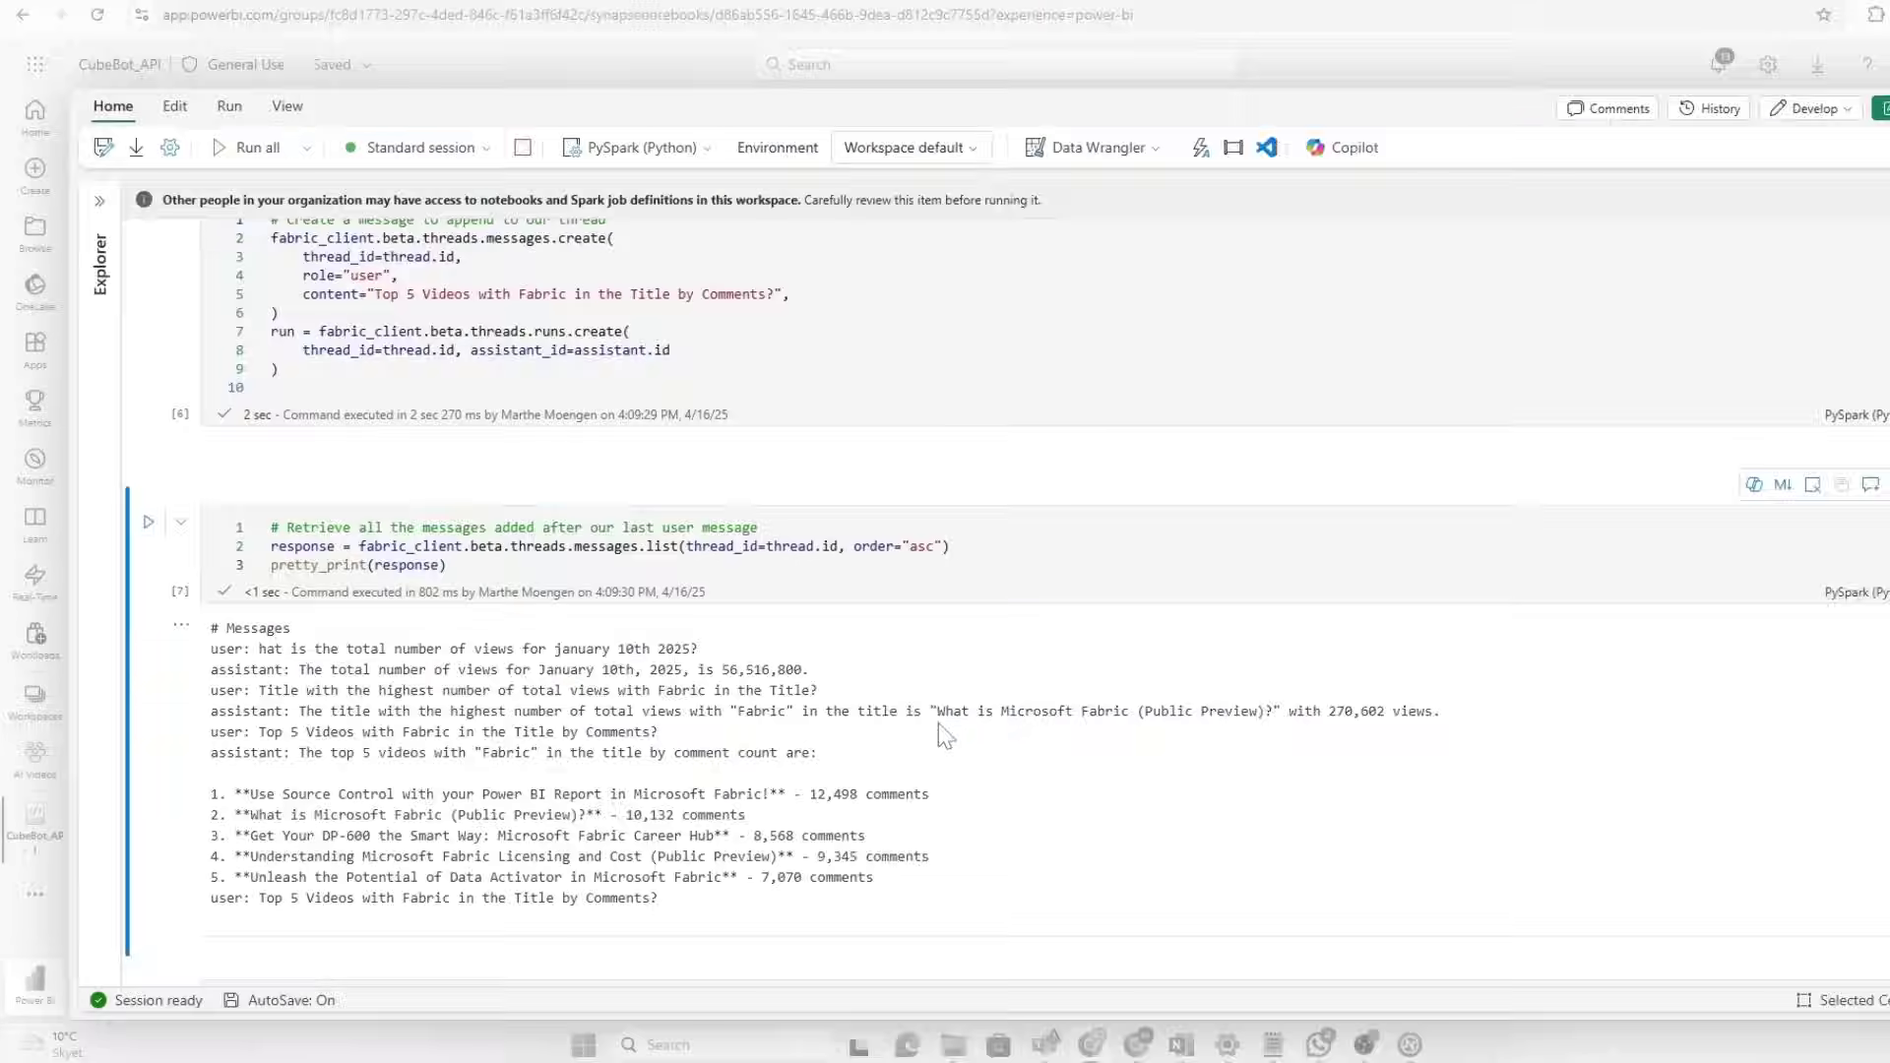
scroll(1370, 640, "up", 6)
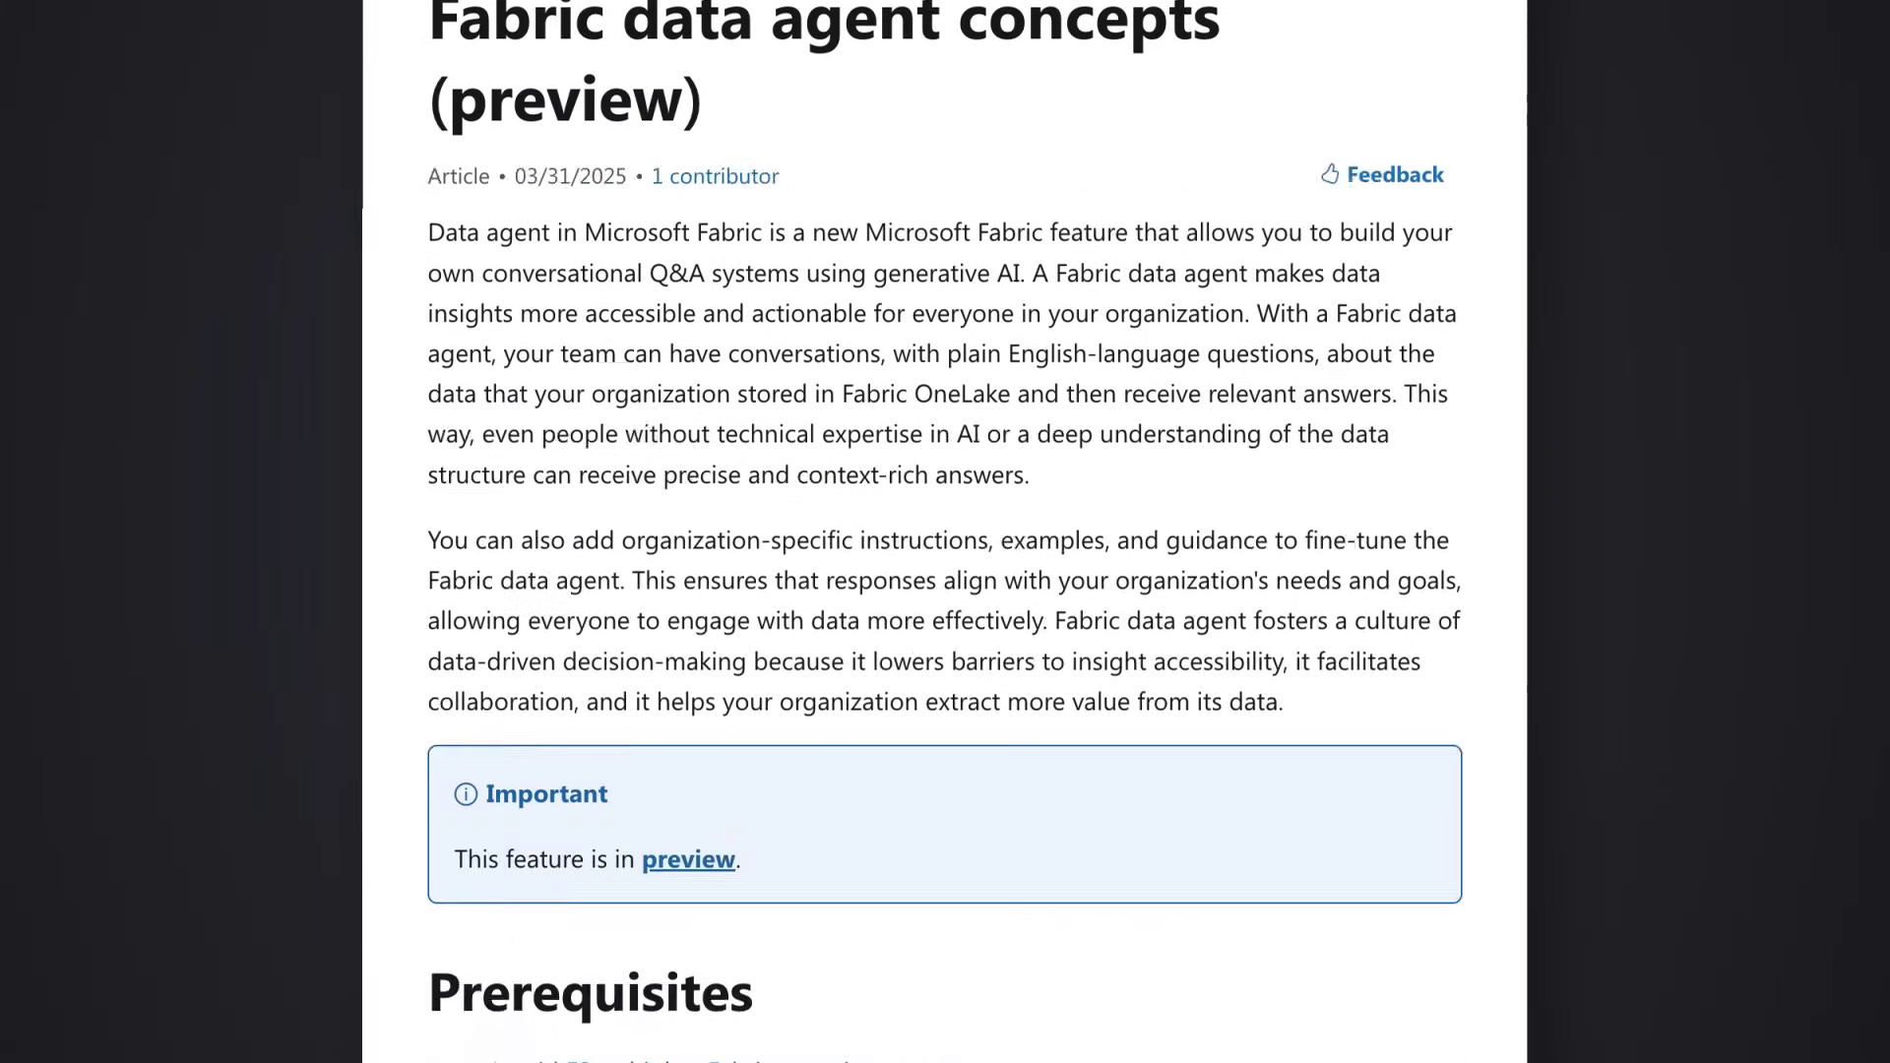
Highlight the sentence about Fabric data agents integrating with Copilot Studio, Azure AI Foundry and Teams
scroll(945, 532, "down", 15)
left_click_drag(424, 656, 1270, 655)
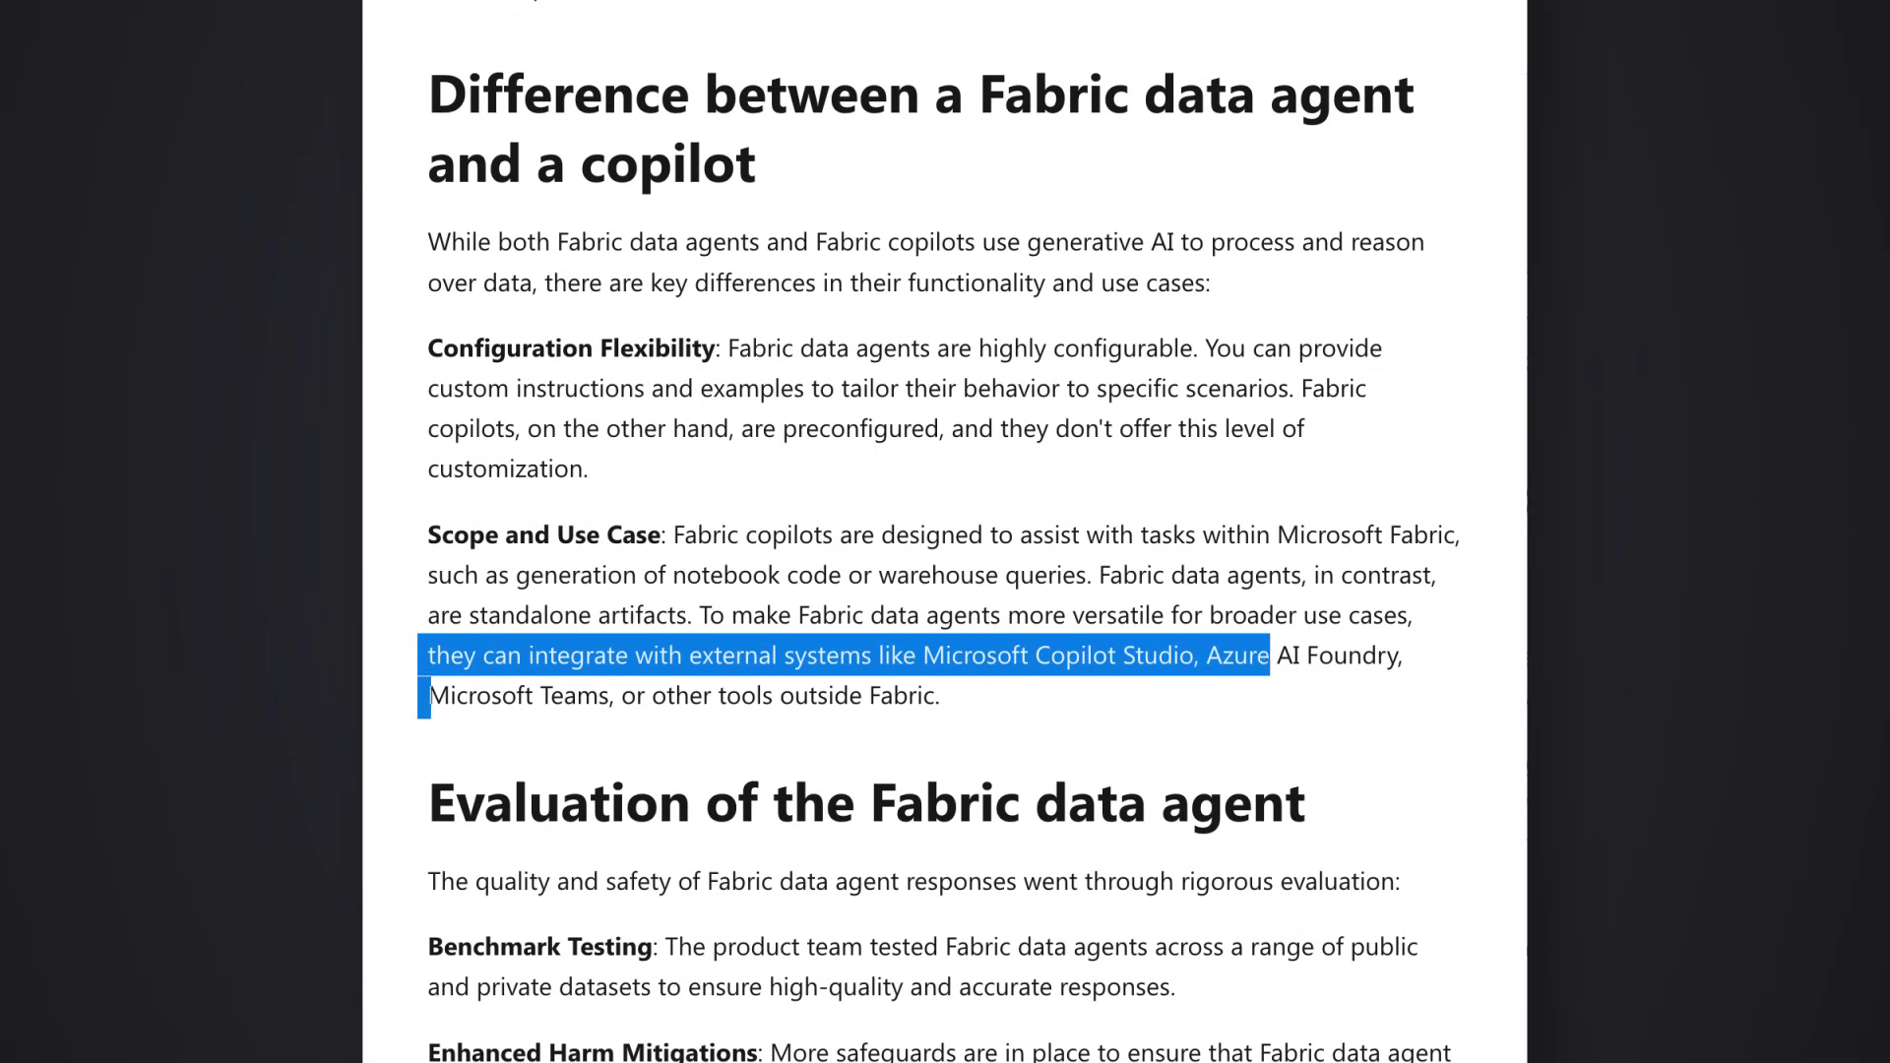